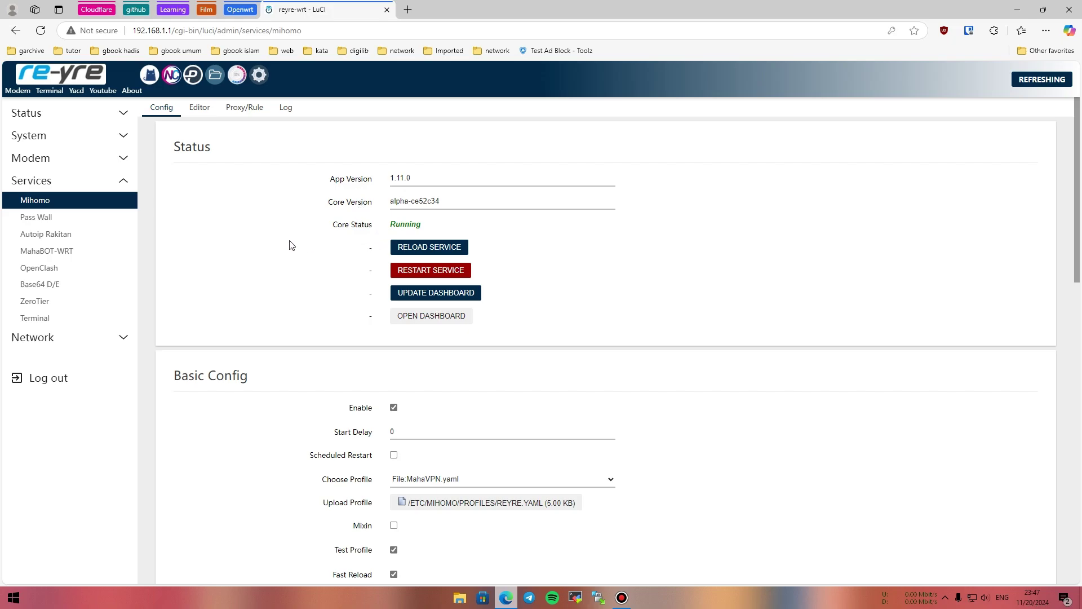
Uncheck Enable in Mihomo's Basic Config and save & apply so the core stops running.
scroll(446, 299, down, 3)
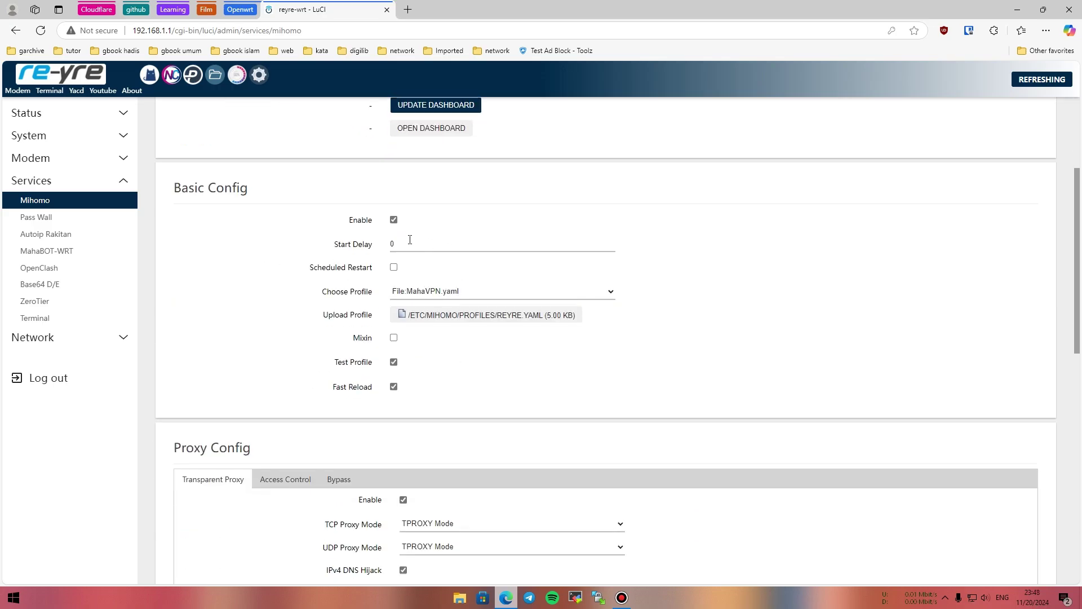
click(394, 222)
scroll(534, 281, down, 10)
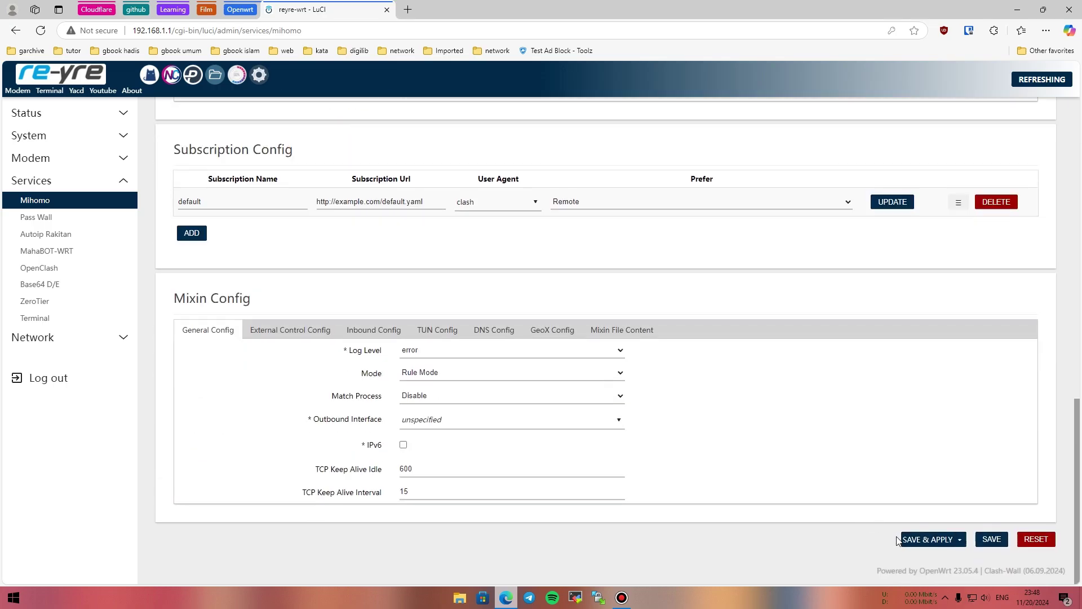
click(913, 541)
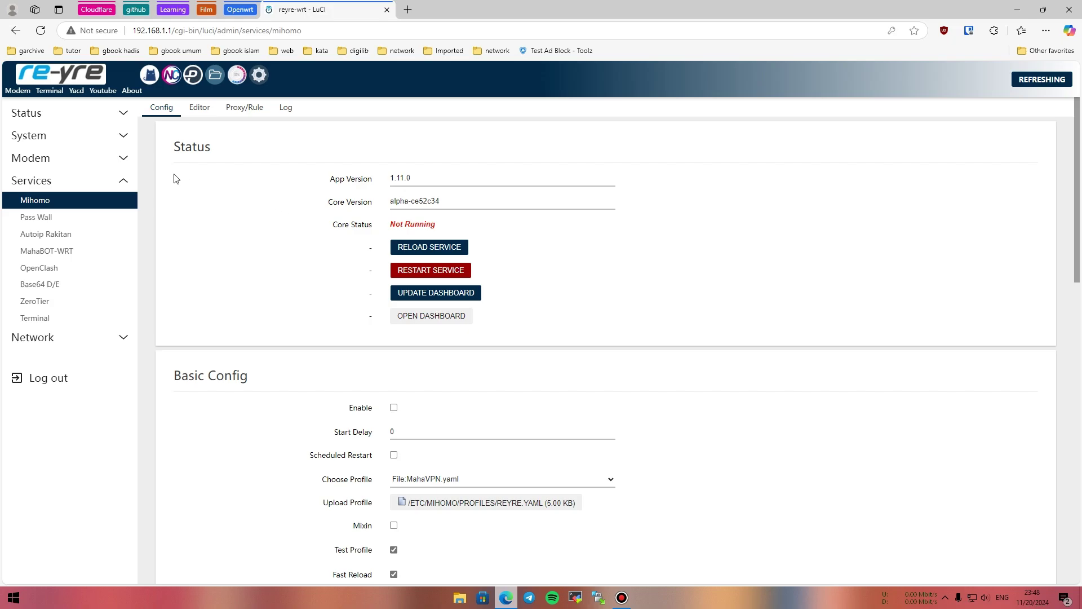
Open System > Software in a new tab and filter the installed packages for 'mihomo'.
click(92, 146)
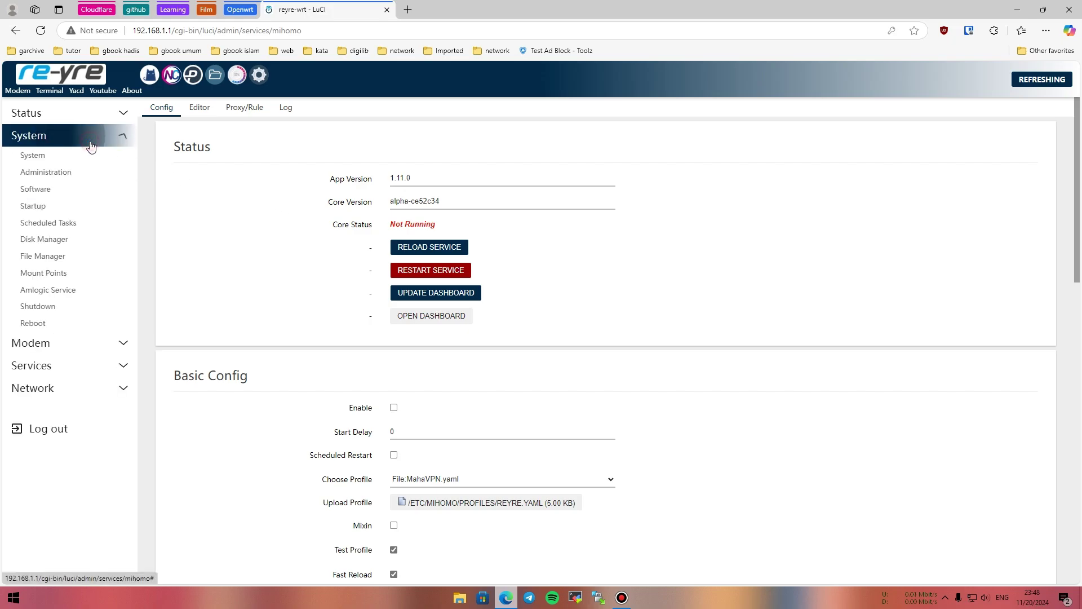
middle_click(73, 188)
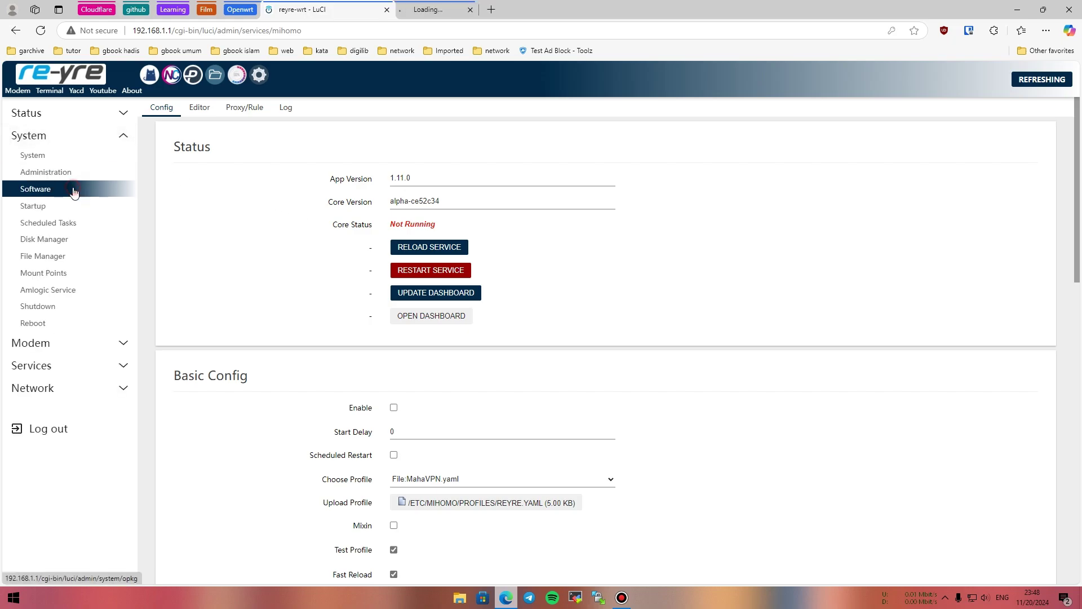
click(431, 9)
click(242, 220)
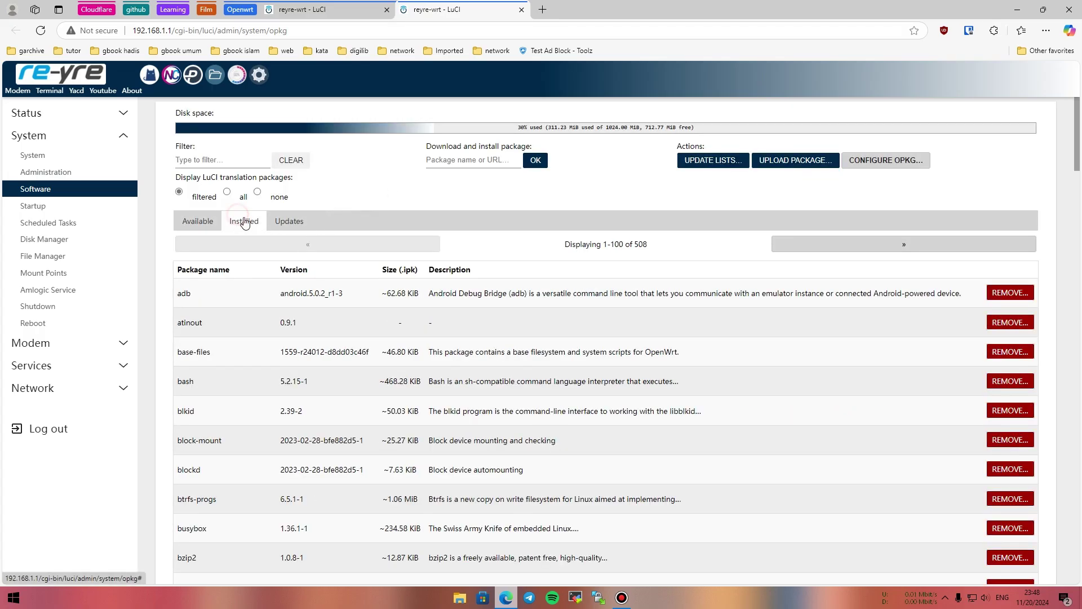
click(216, 160)
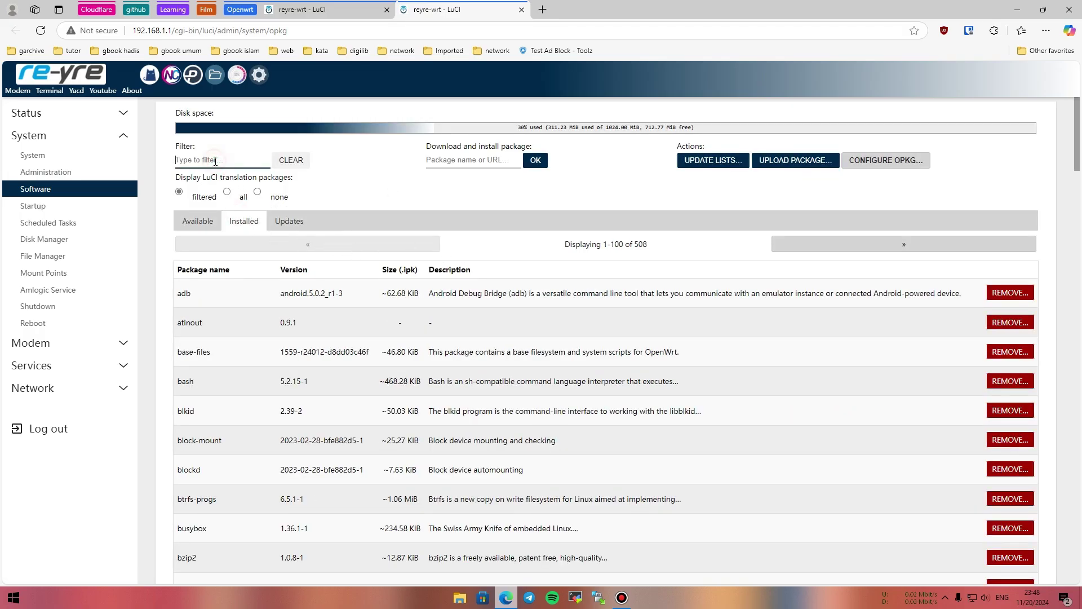
text(mihomo)
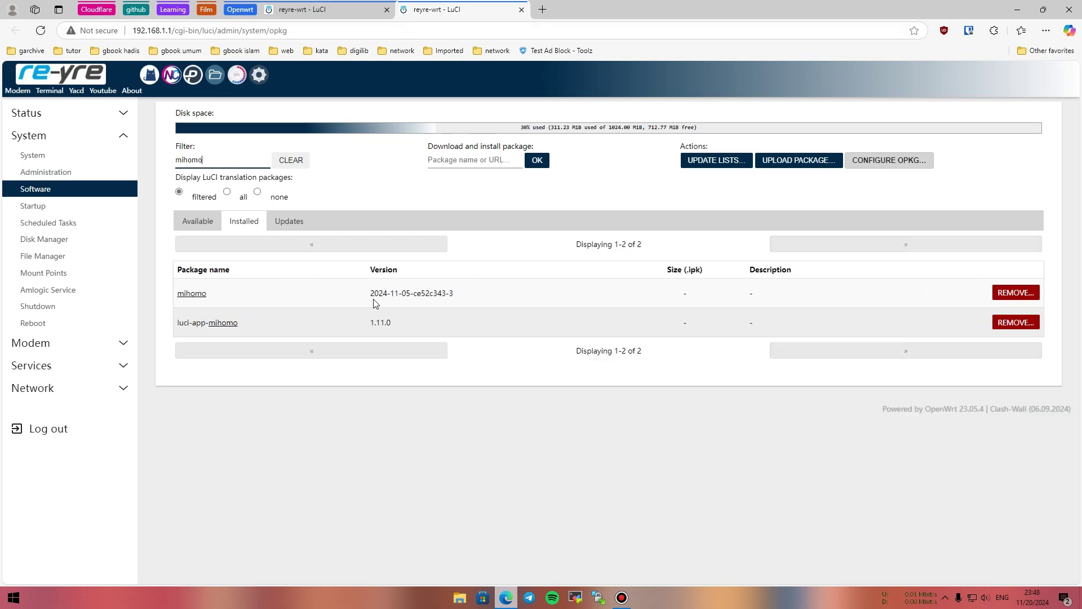
Remove the mihomo package with its unused dependencies and dismiss the package manager output.
click(1032, 292)
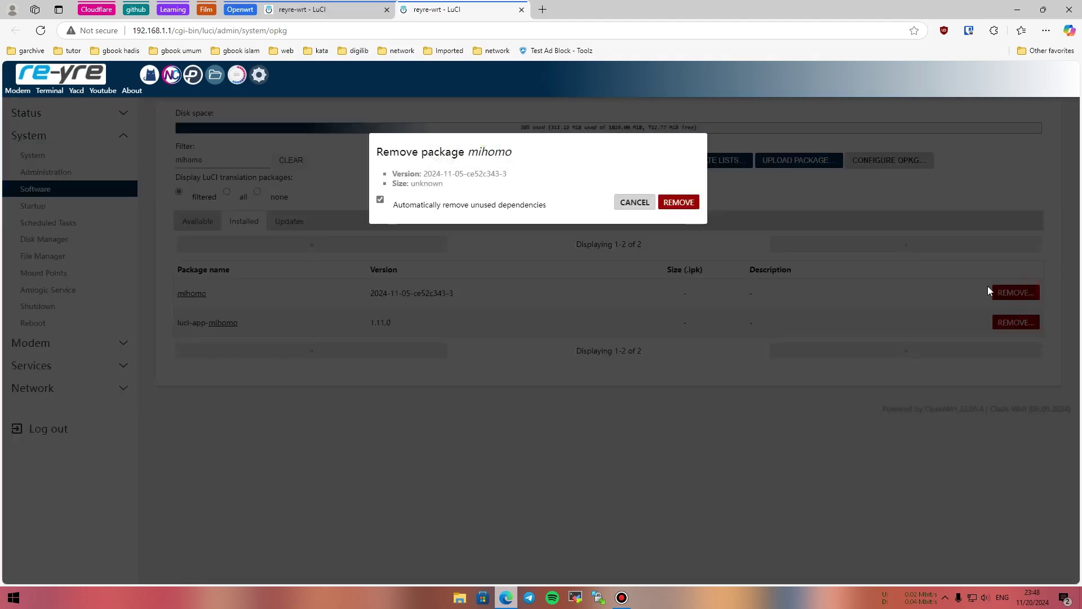
click(678, 203)
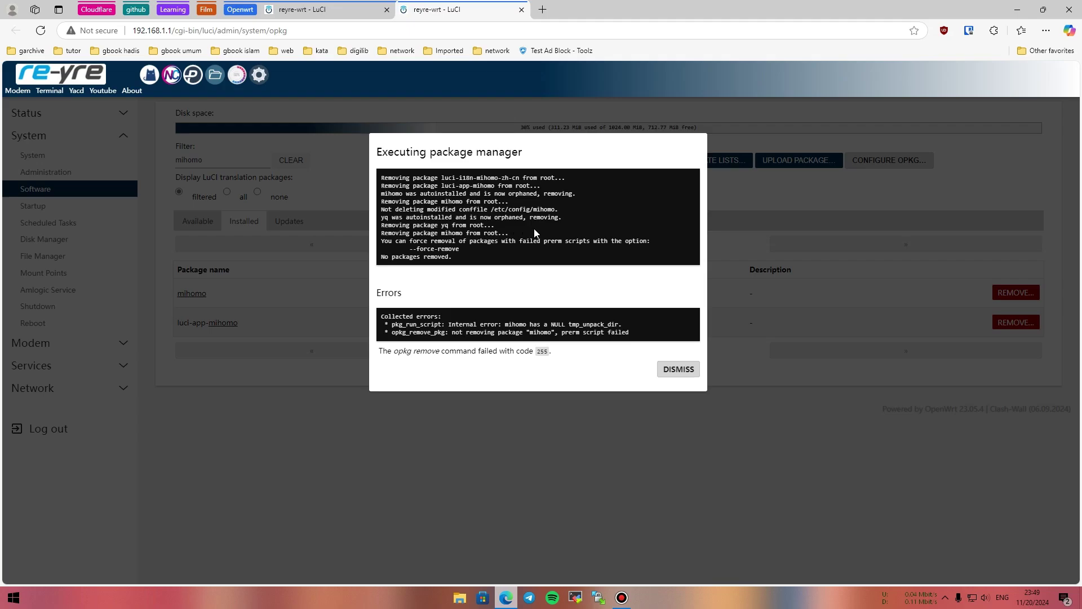
click(662, 367)
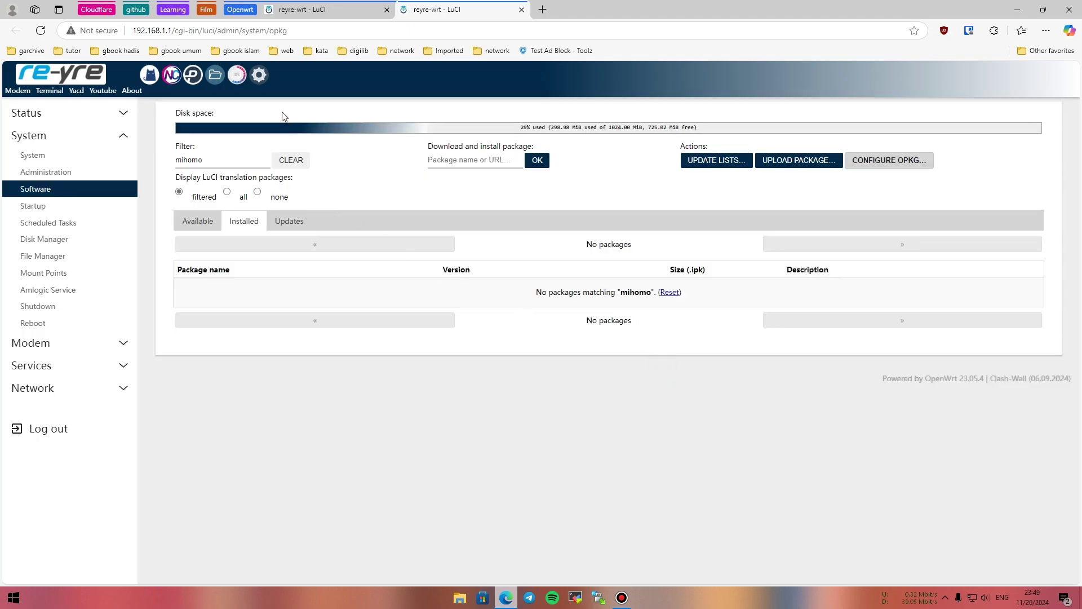
middle_click(214, 74)
In File Manager, delete the mihomo folder under /etc.
click(545, 8)
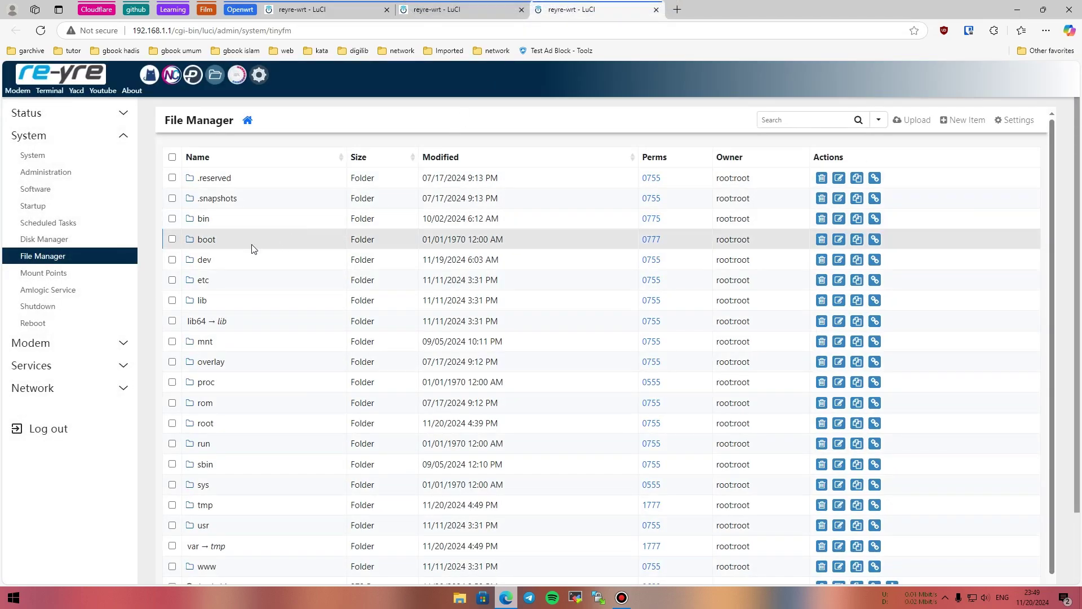
click(202, 280)
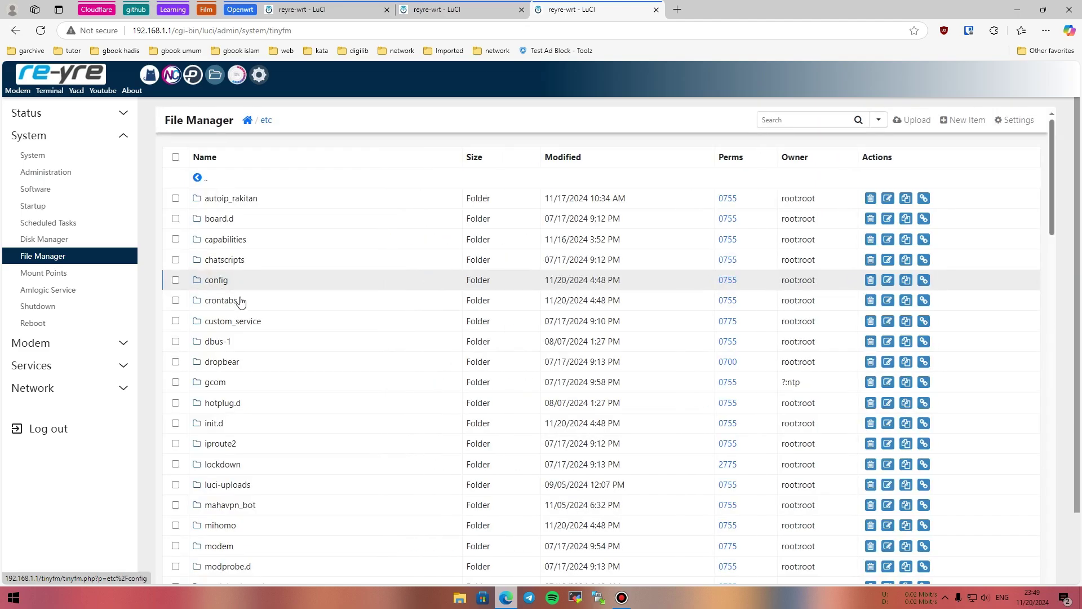
scroll(242, 298, down, 10)
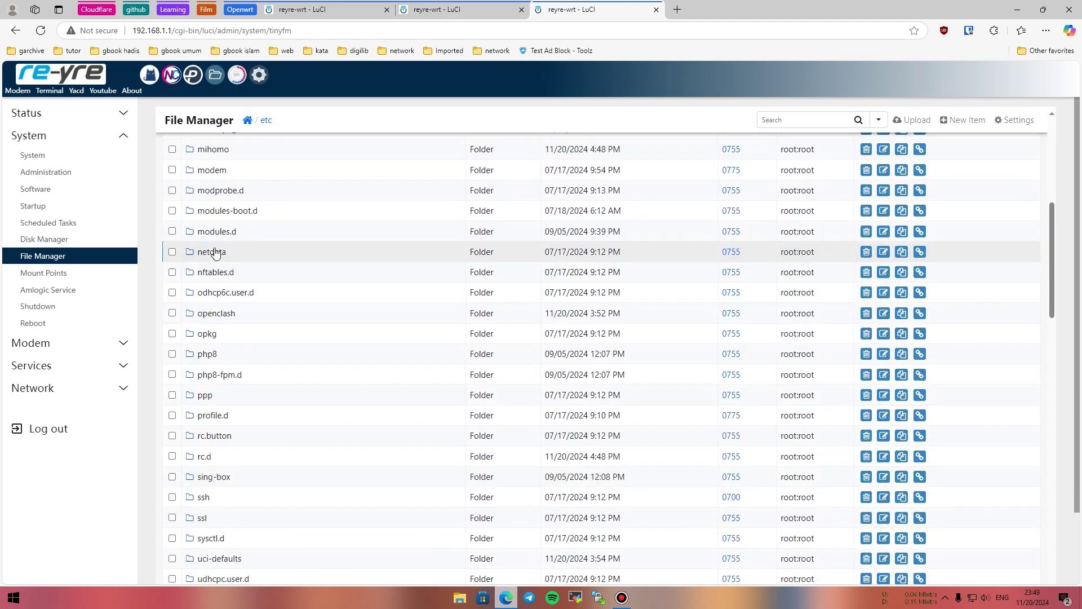
click(173, 150)
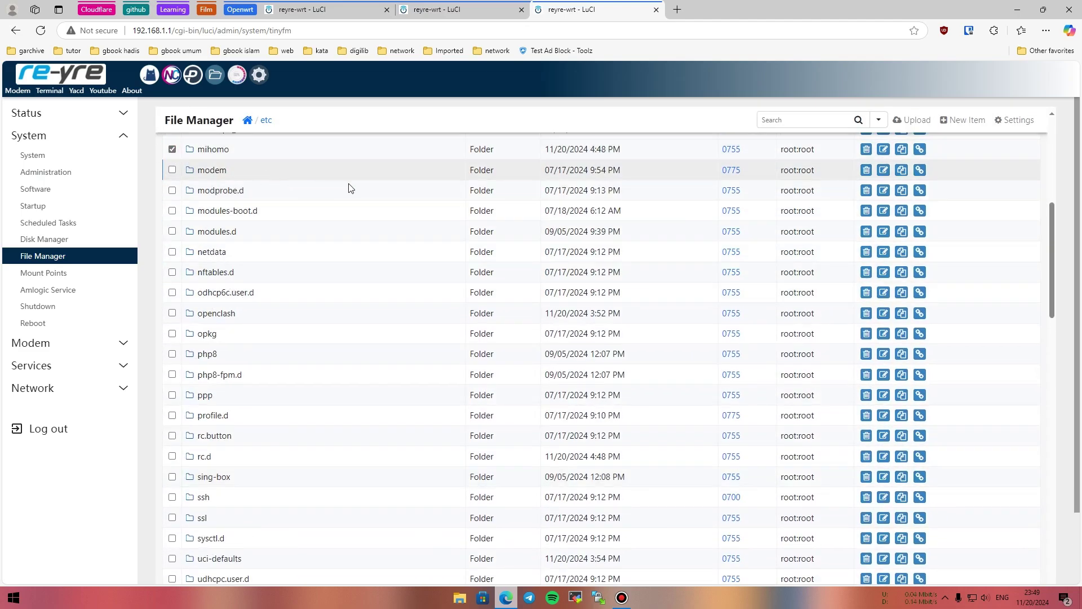
click(865, 149)
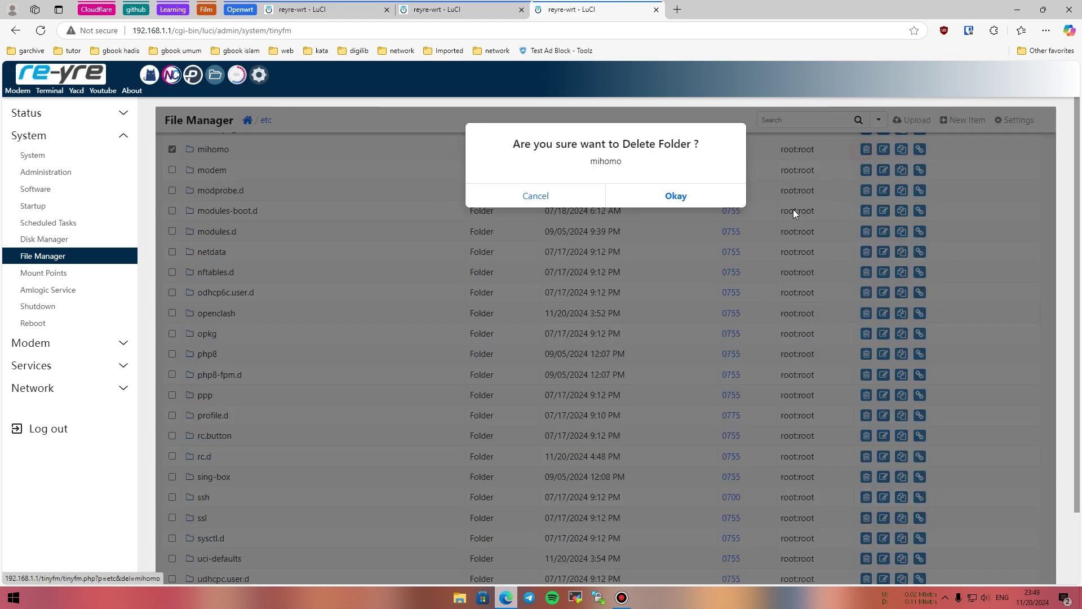
click(668, 198)
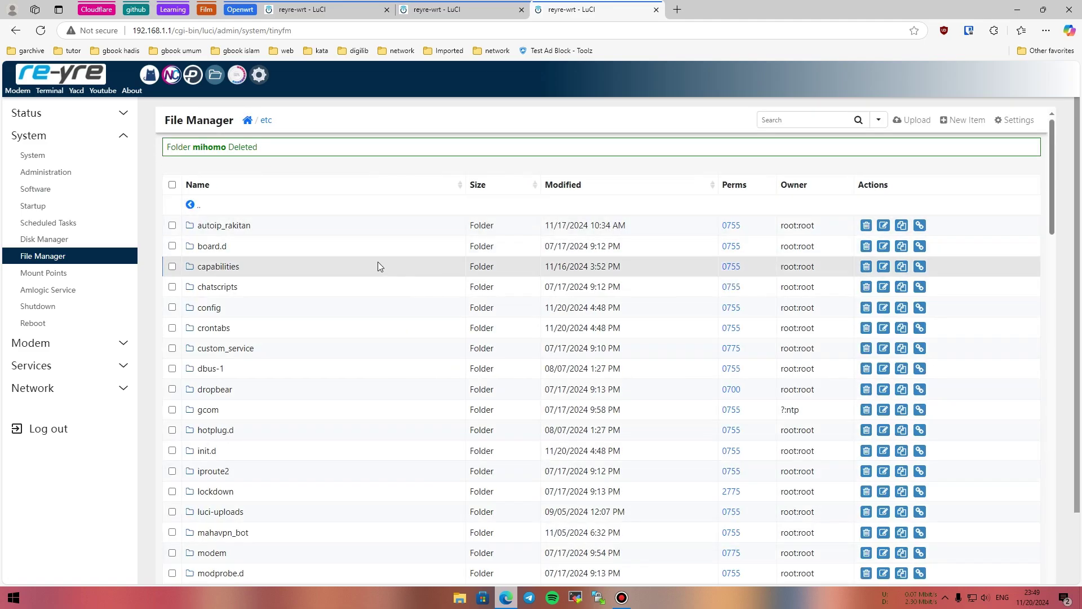
Delete the mihomo file inside /etc/config.
scroll(266, 259, down, 2)
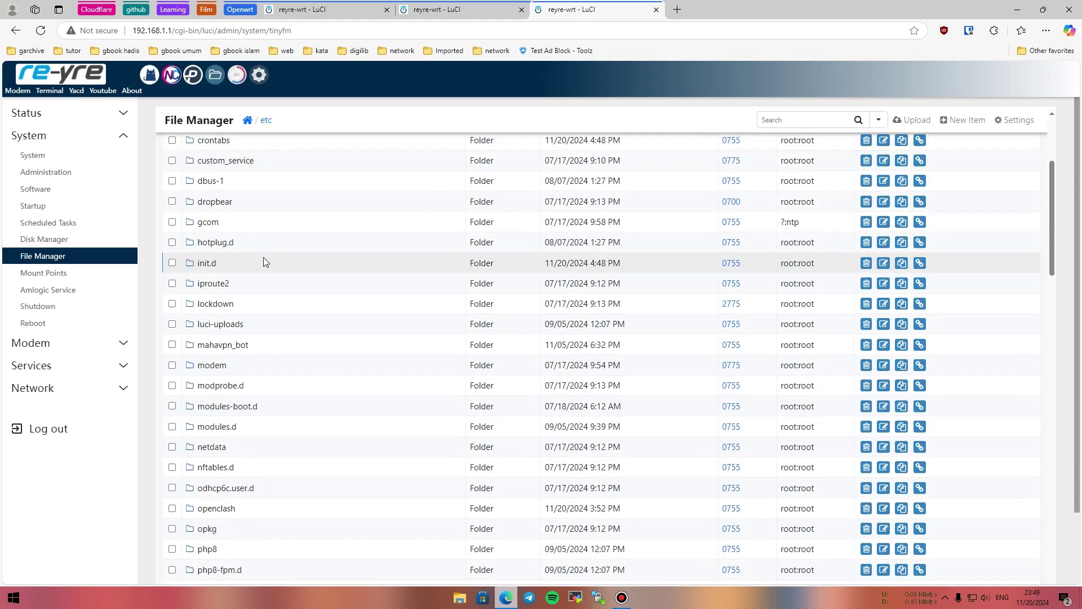
scroll(263, 260, up, 2)
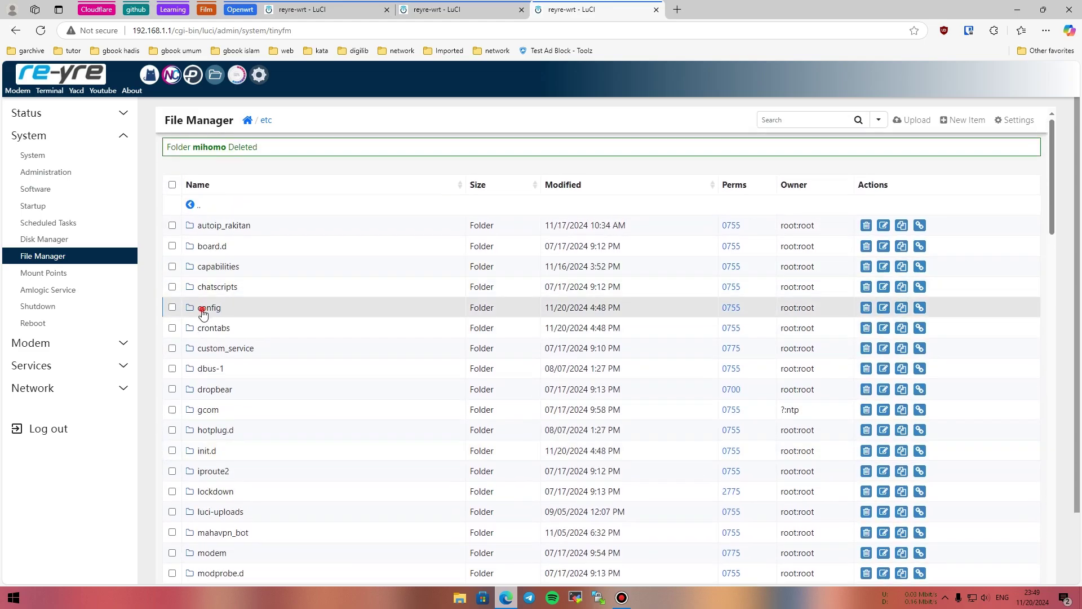
click(208, 308)
scroll(275, 300, down, 3)
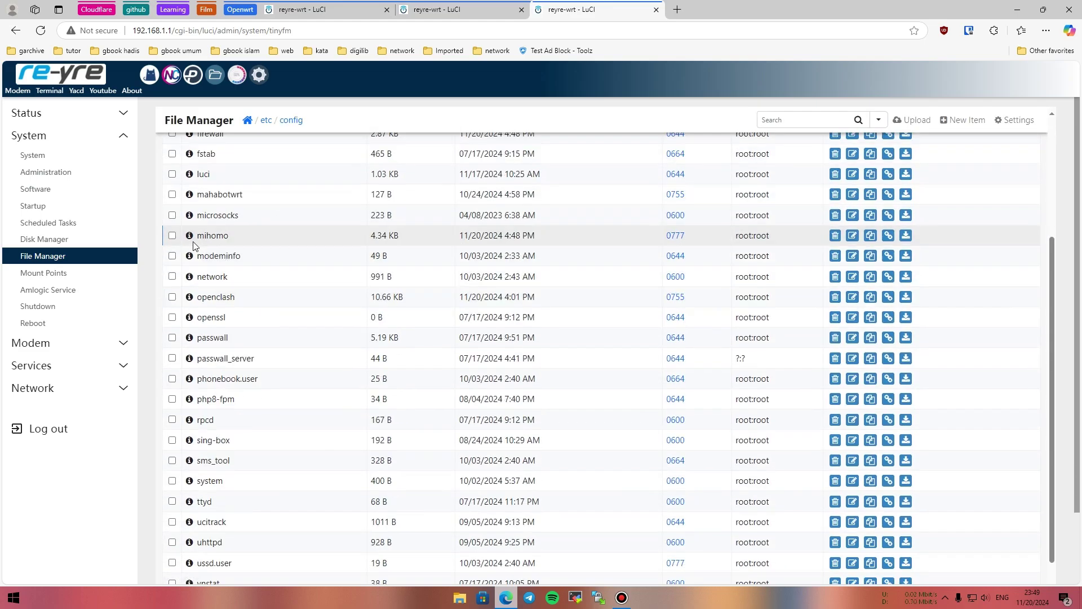
click(173, 236)
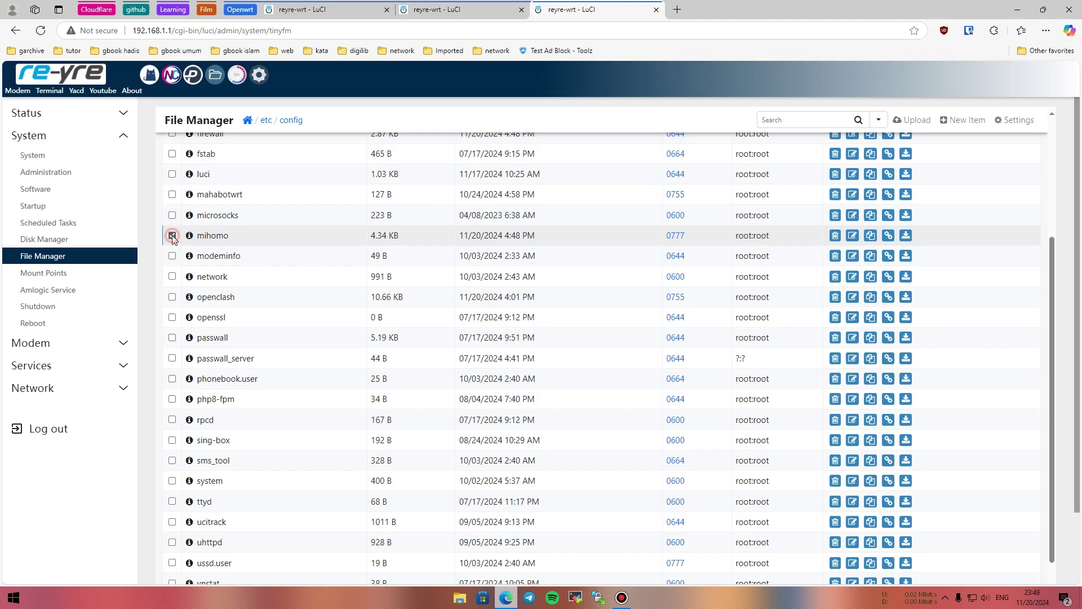
click(833, 236)
click(674, 197)
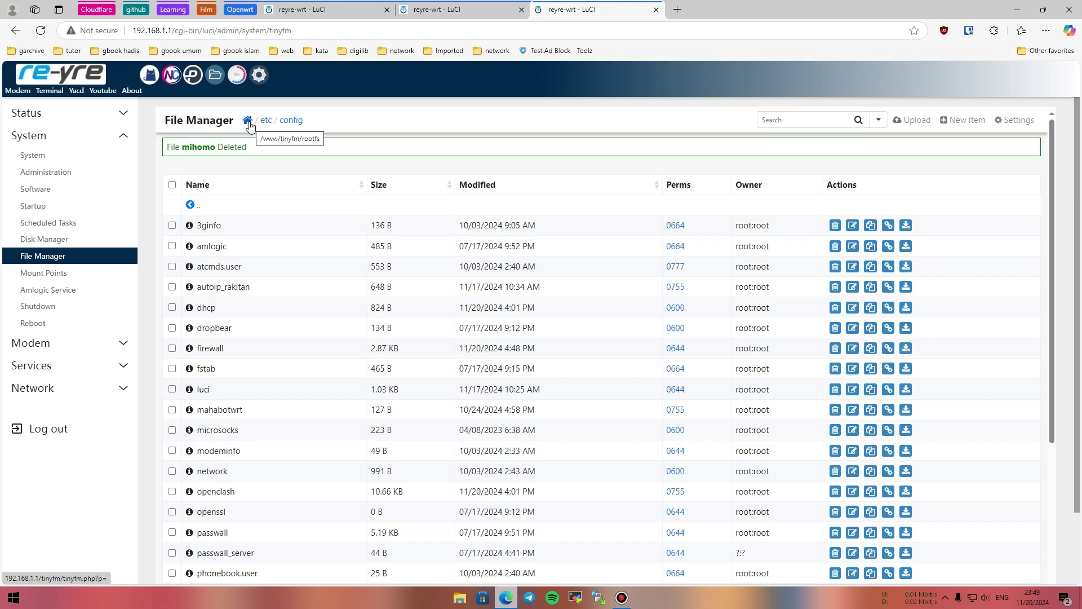
Check the /root folder for leftovers, then return to the software packages tab.
click(248, 121)
scroll(265, 231, down, 3)
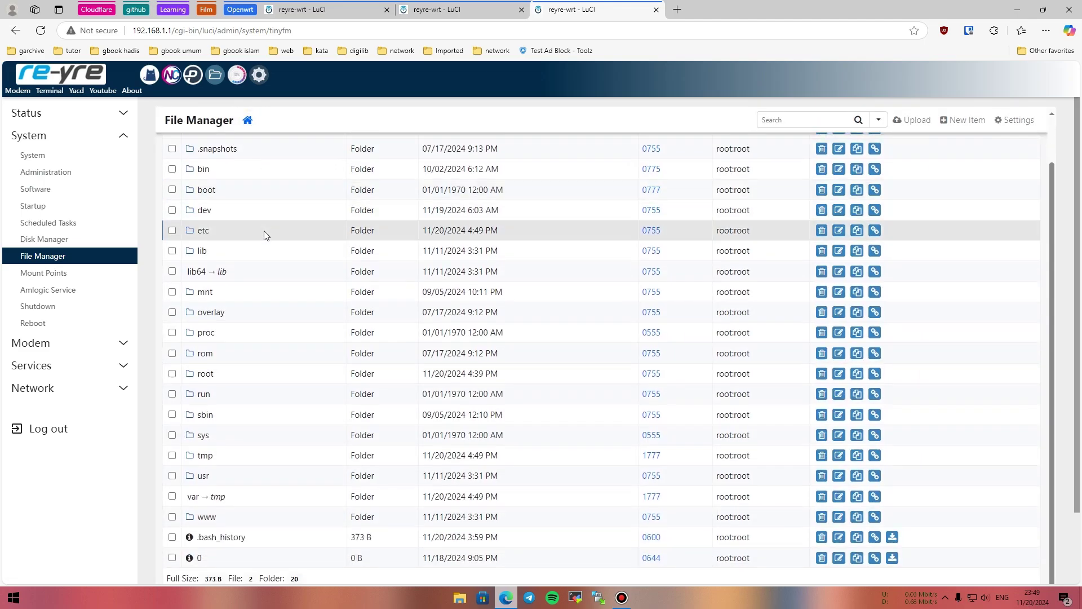
click(201, 374)
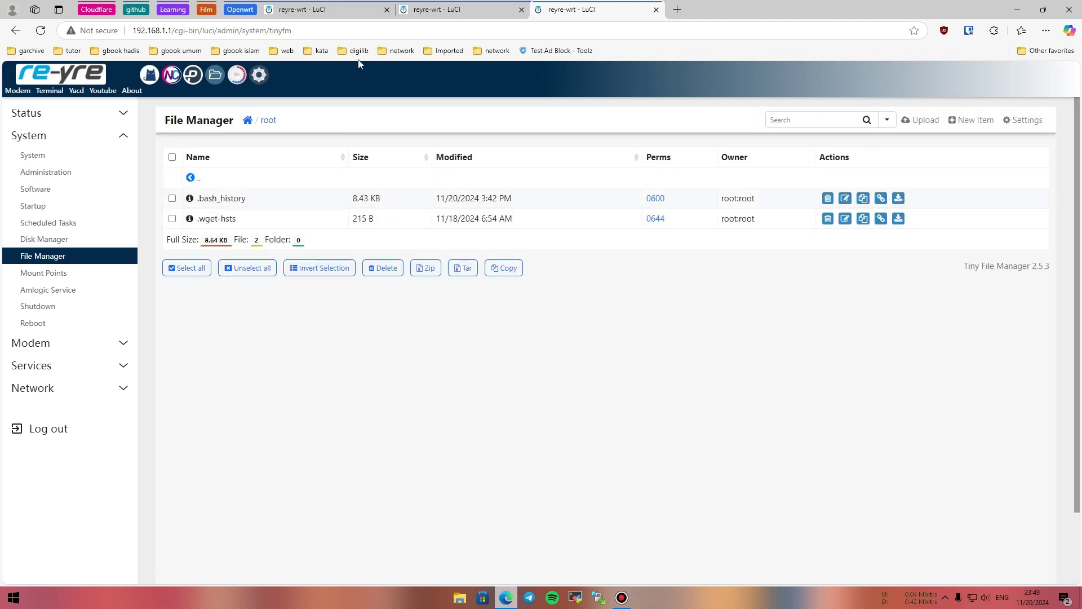
click(439, 11)
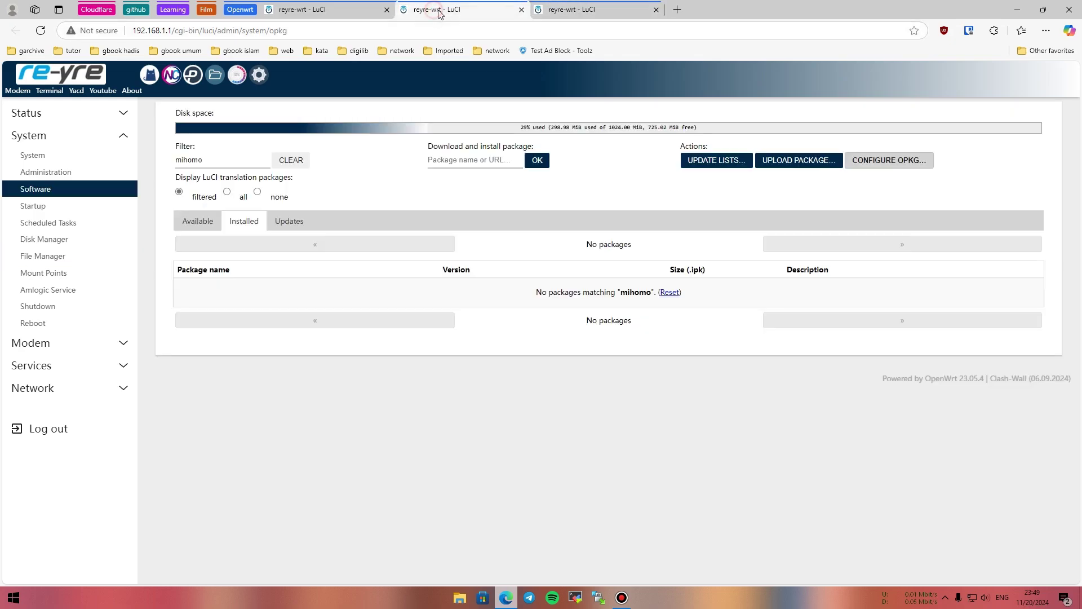
Close the packages tab, reload the Mihomo page, and clear the browser's recent browsing data.
click(521, 9)
click(288, 11)
click(40, 31)
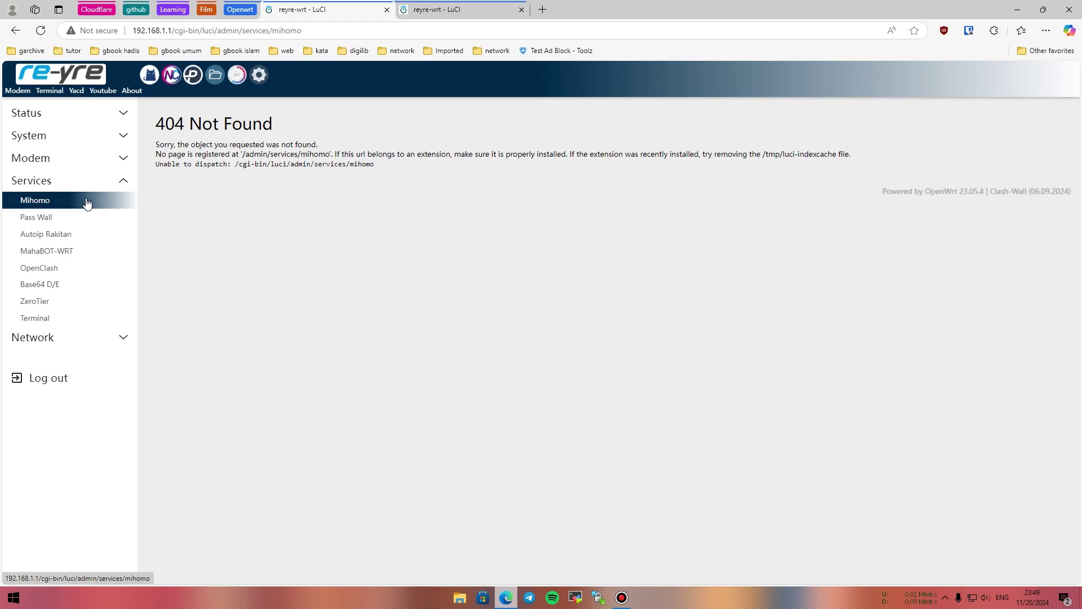
key(ctrl+shift+Delete)
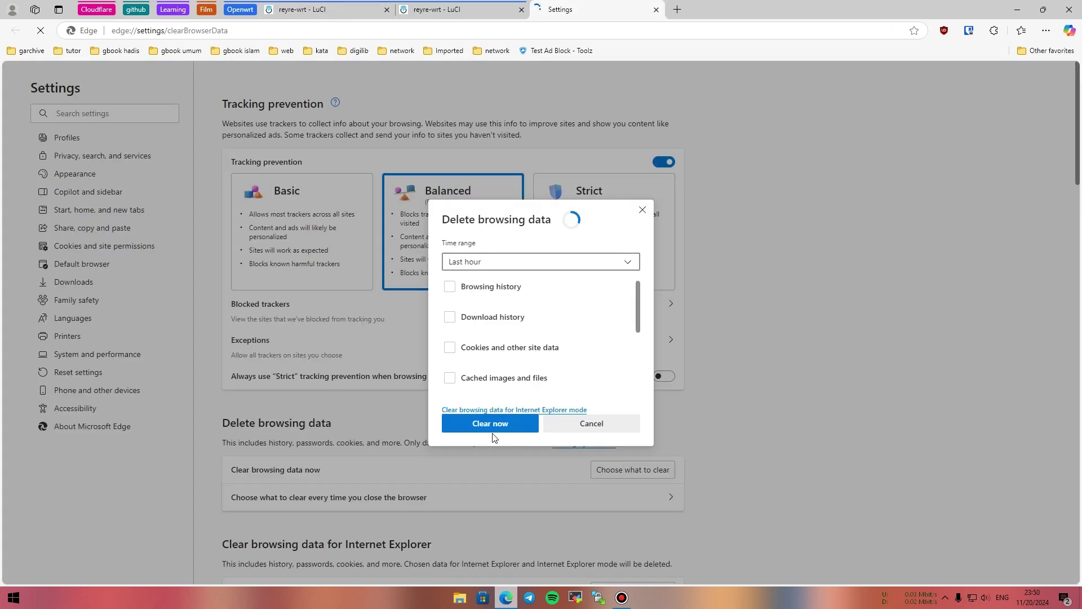
click(493, 430)
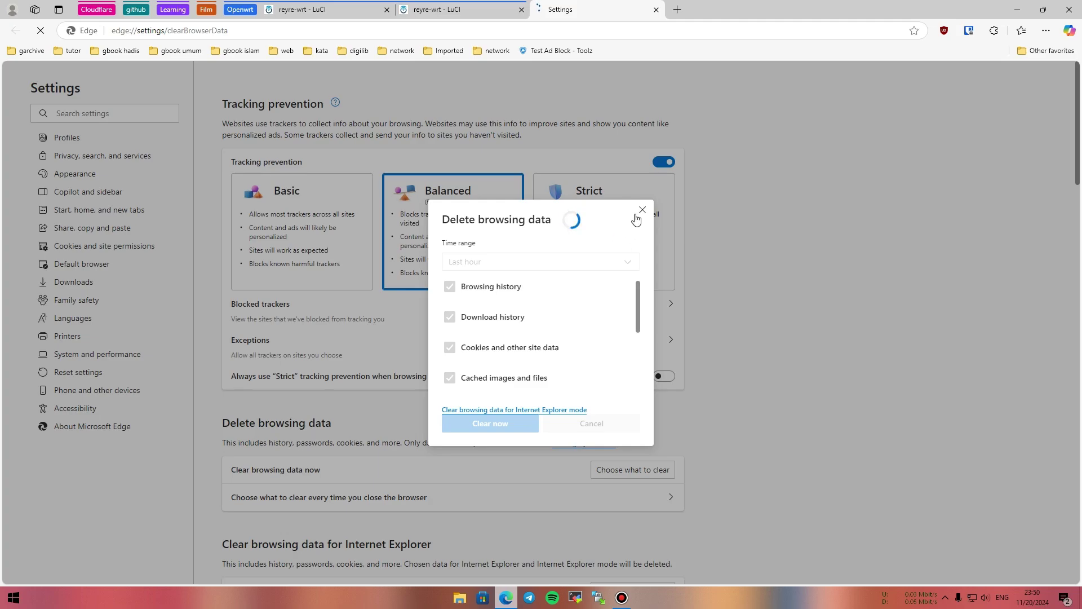
click(656, 10)
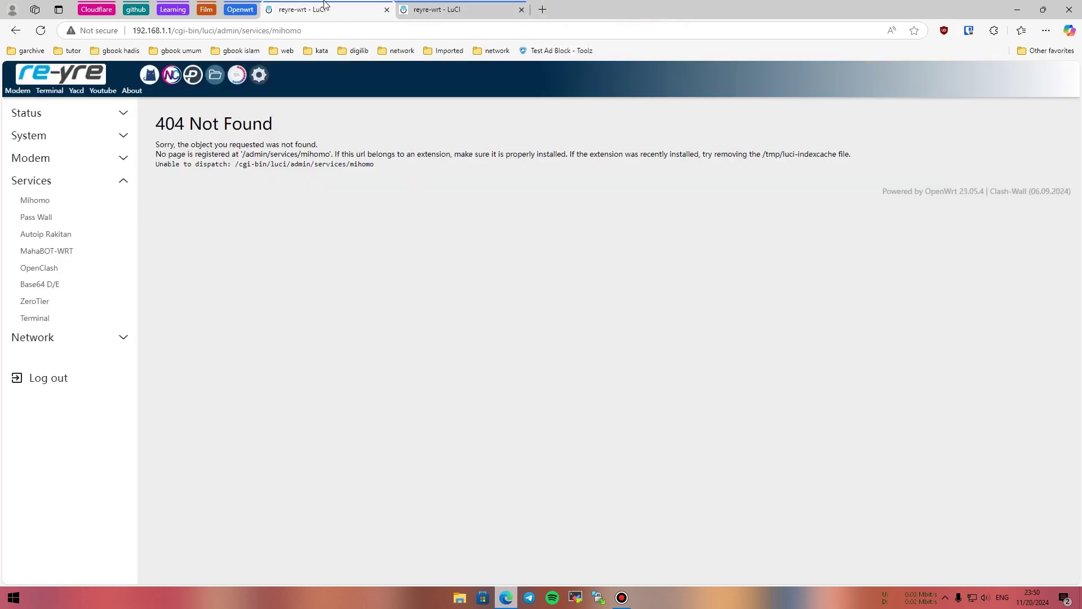
Log back in as root with the saved password and open Services > OpenClash, then File Manager.
key(F5)
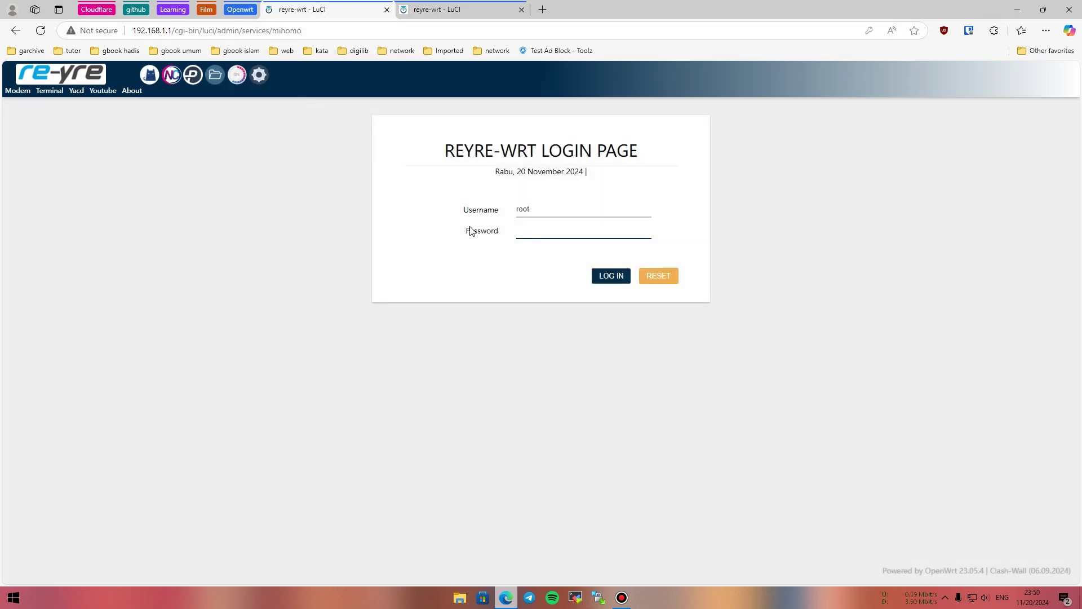
click(537, 227)
click(609, 270)
click(609, 276)
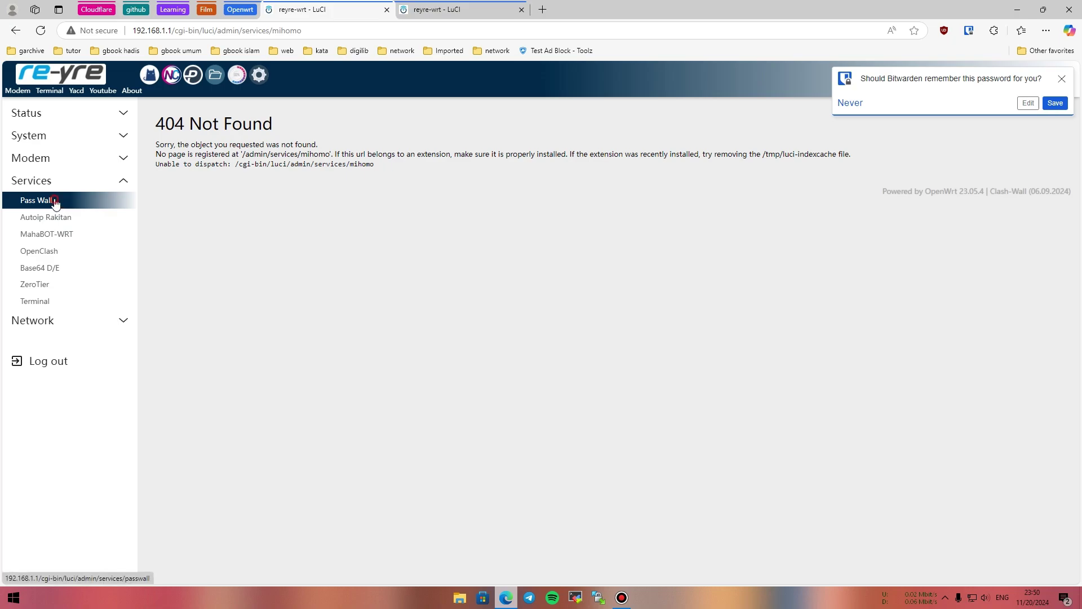
click(55, 202)
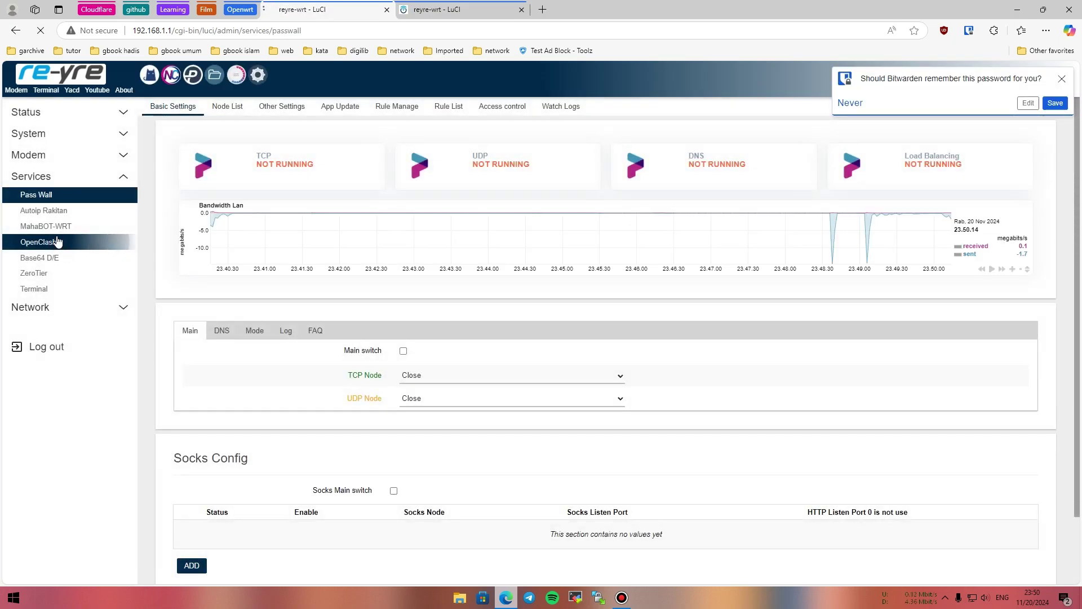
click(49, 244)
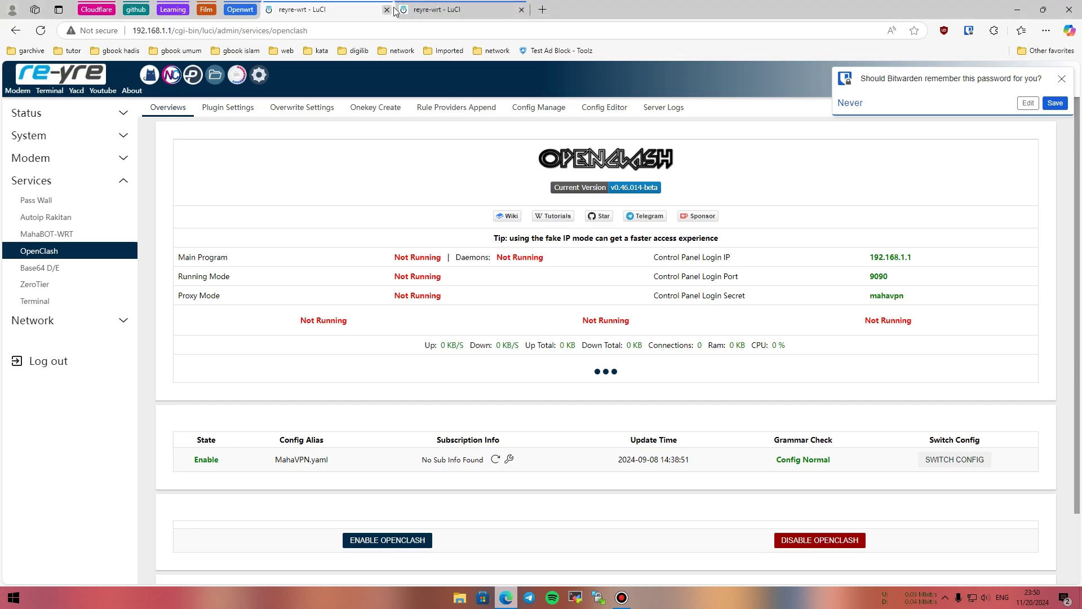
click(428, 10)
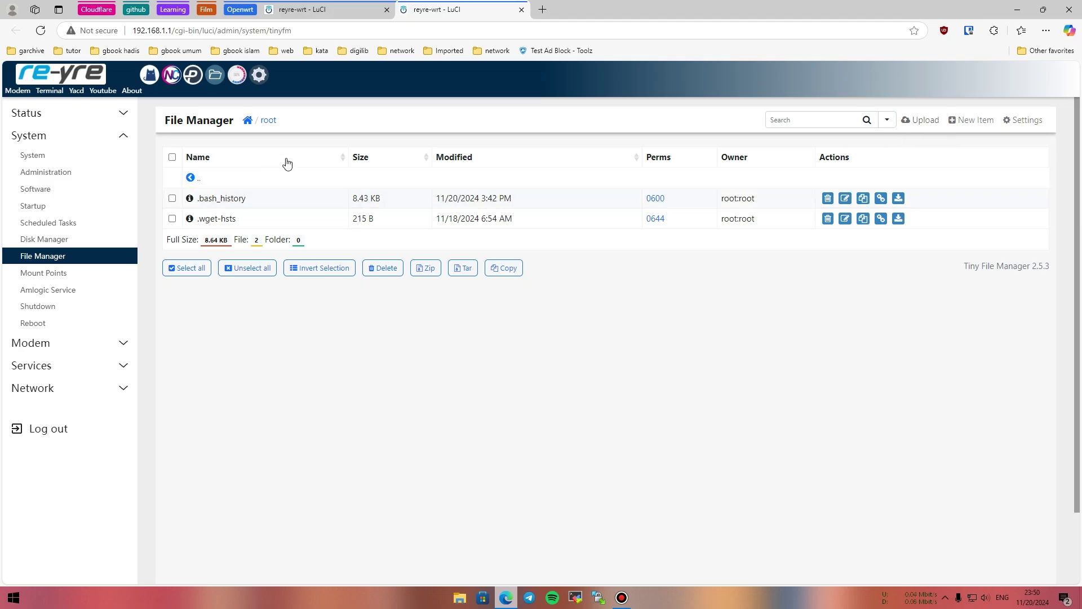
Start an upload to /root and extract the mihomo aarch64 zip from D:\mihomo\installasi.
click(916, 121)
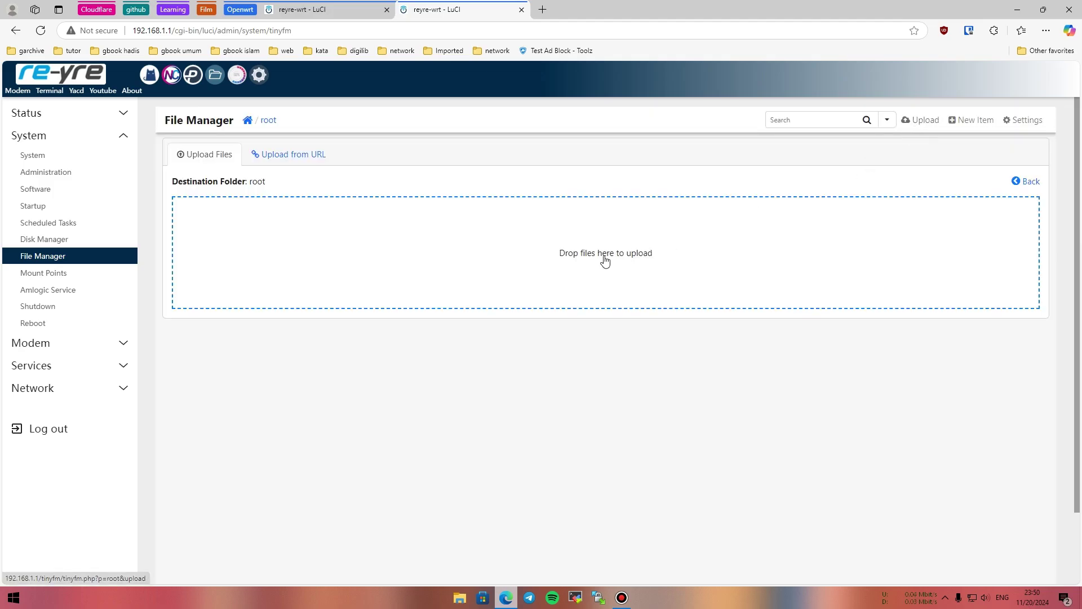
click(512, 259)
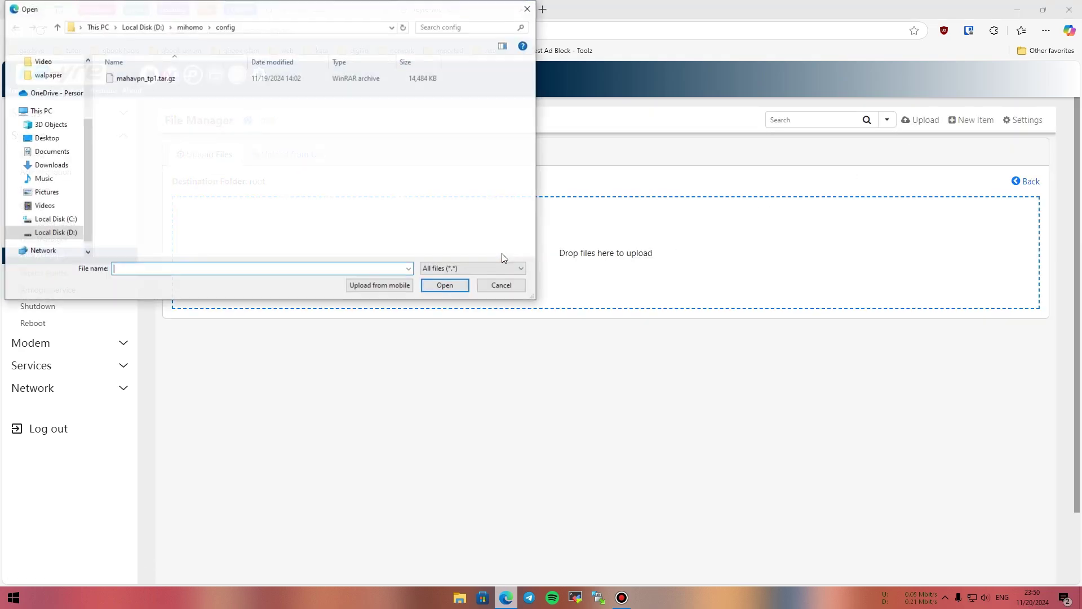
click(45, 231)
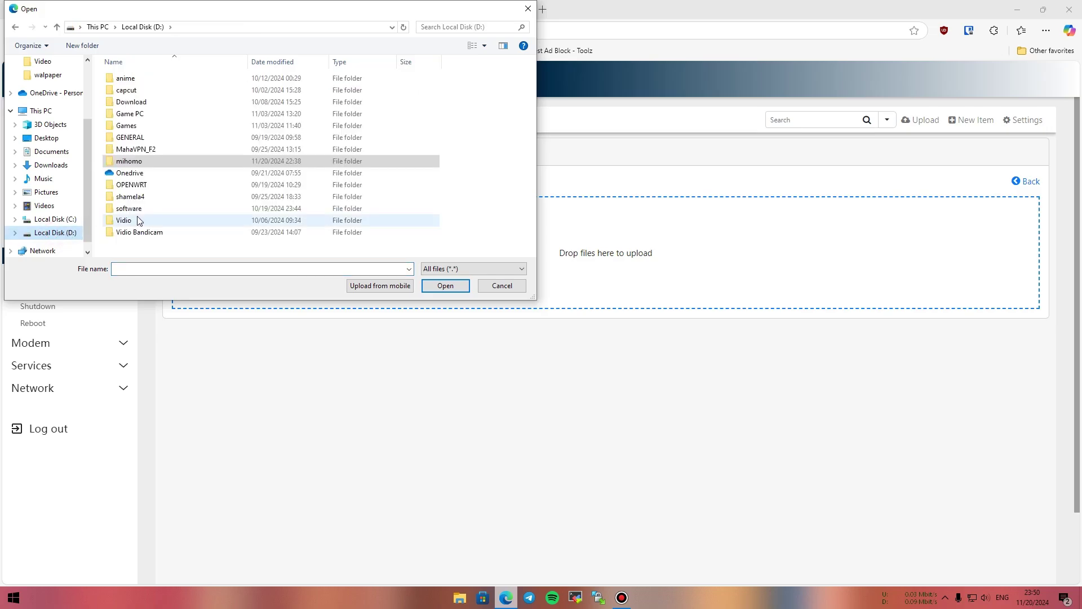
double_click(148, 162)
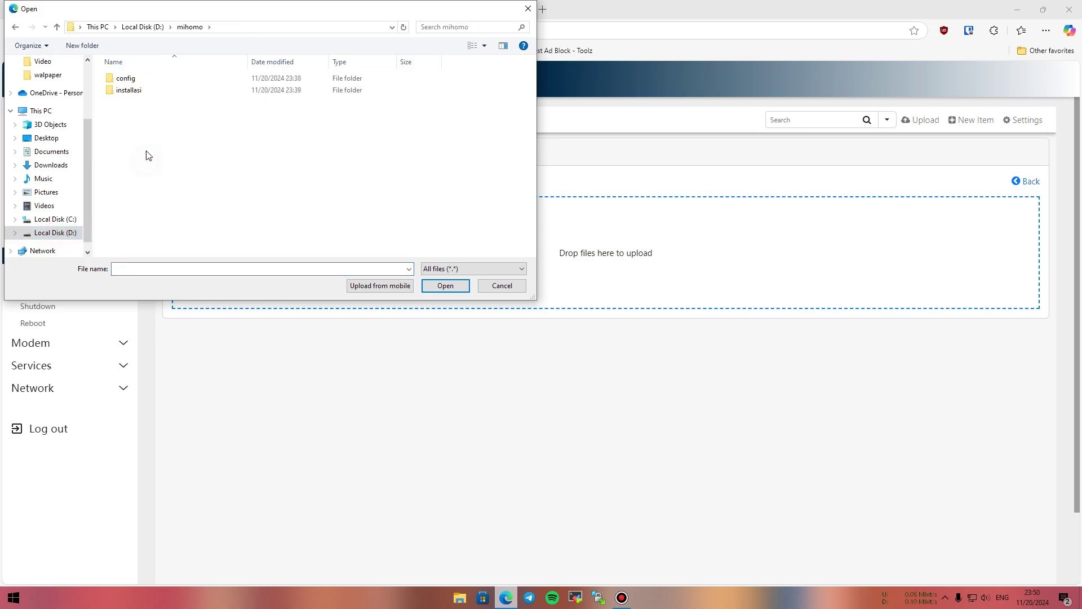
double_click(137, 91)
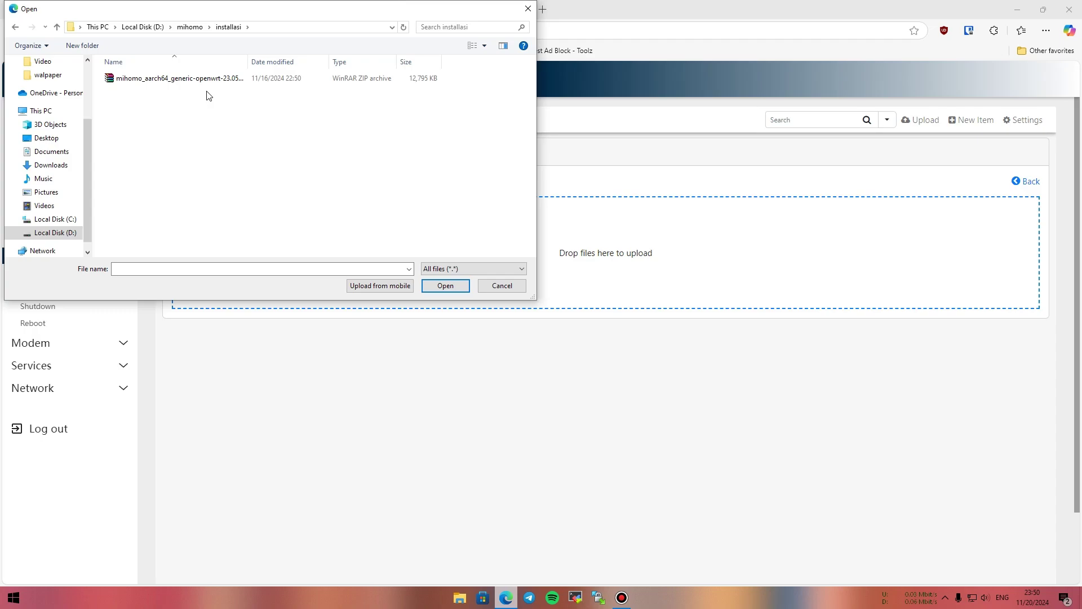
click(157, 79)
right_click(157, 79)
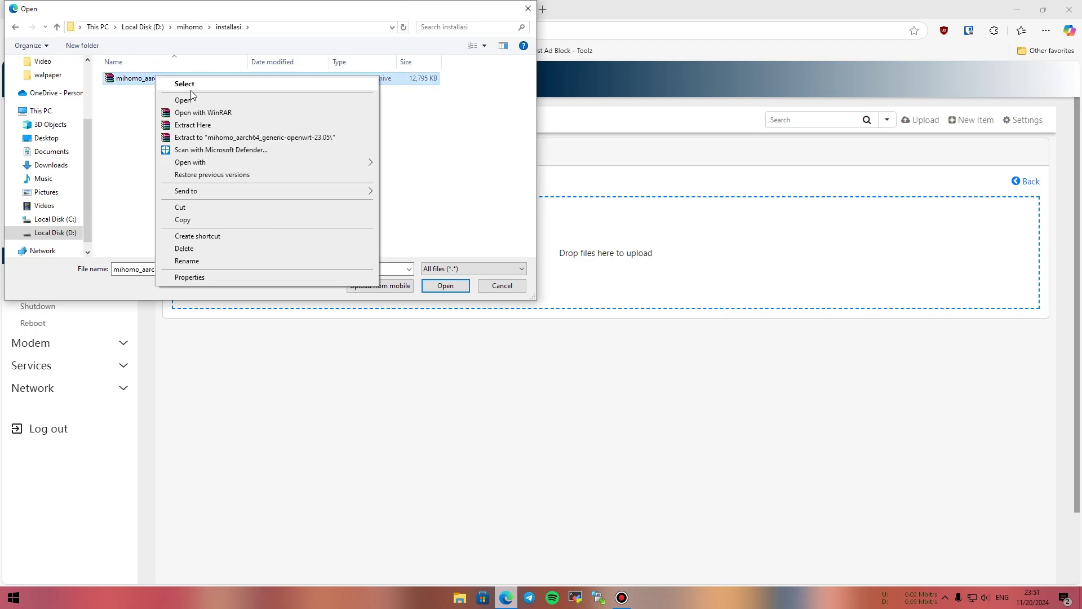
click(228, 140)
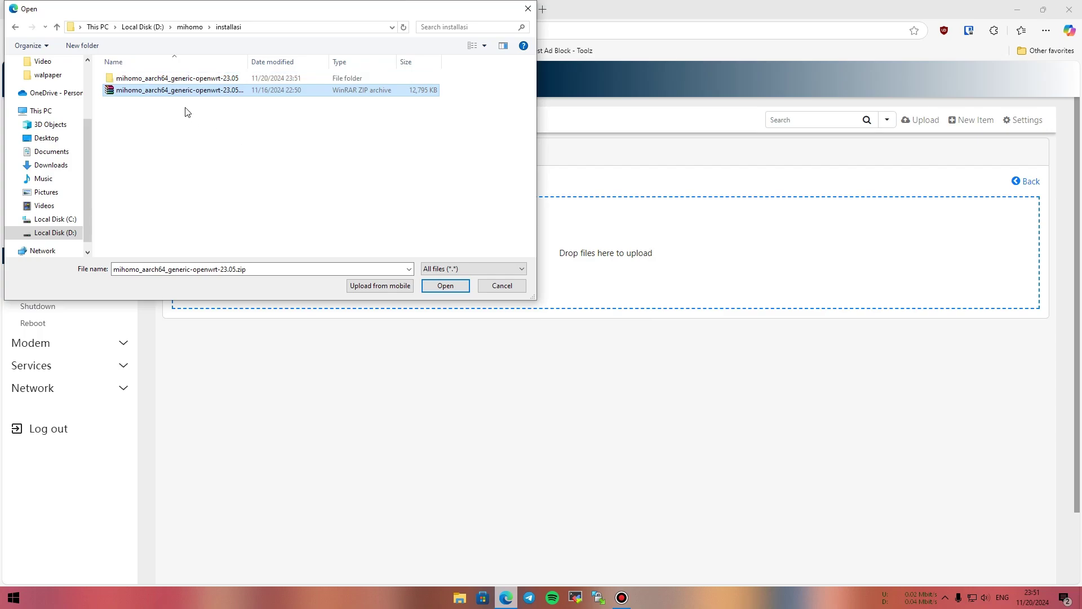
Upload the mihomo core, zh-cn translation and luci-app-mihomo IPK files into /root.
click(148, 78)
double_click(148, 79)
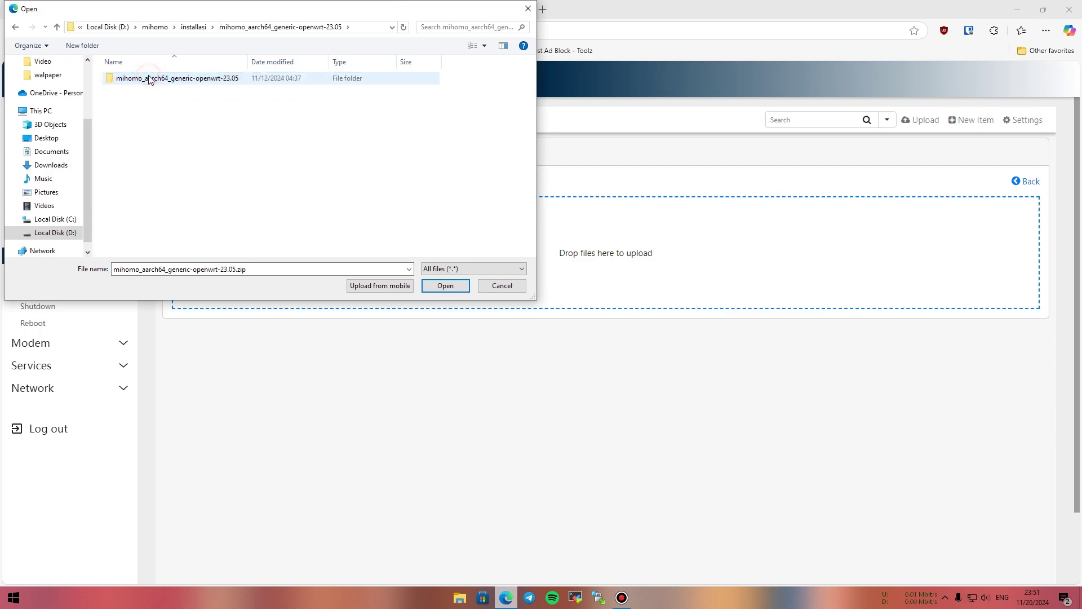
double_click(197, 80)
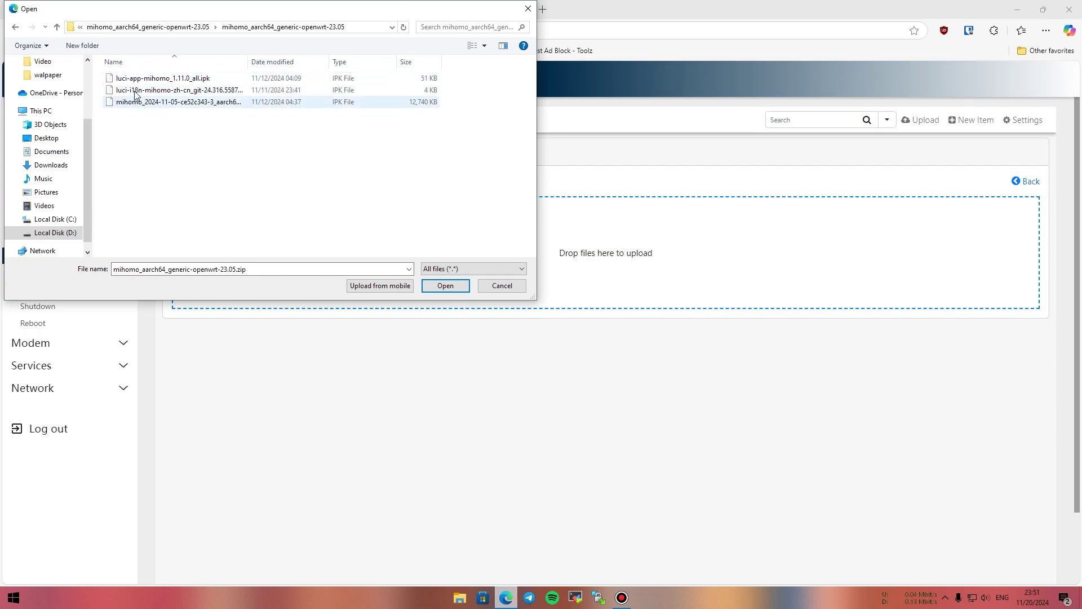
click(202, 106)
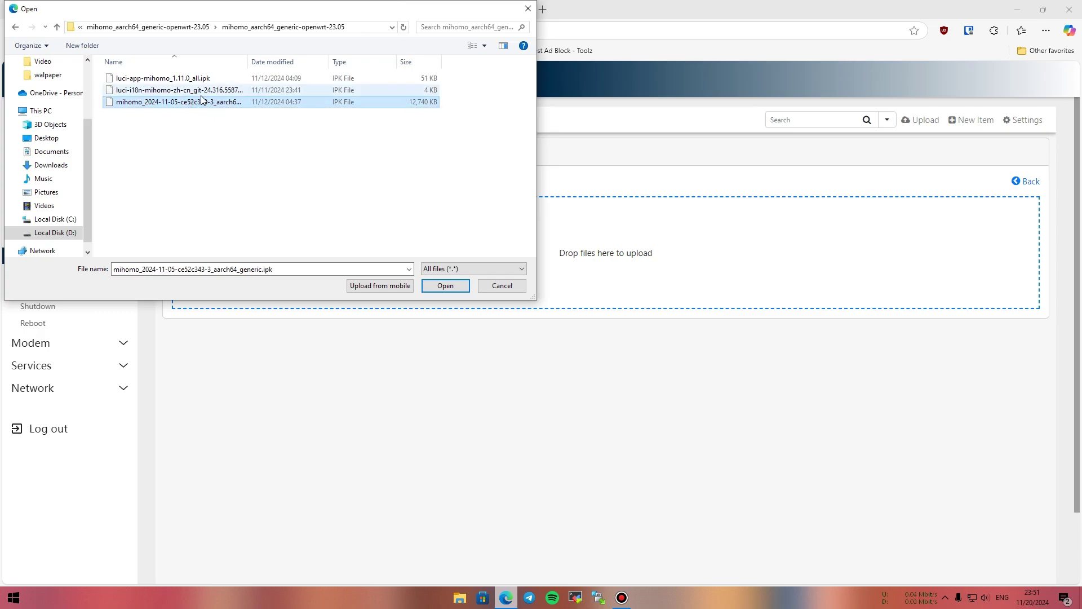
ctrl+click(203, 92)
ctrl+click(193, 78)
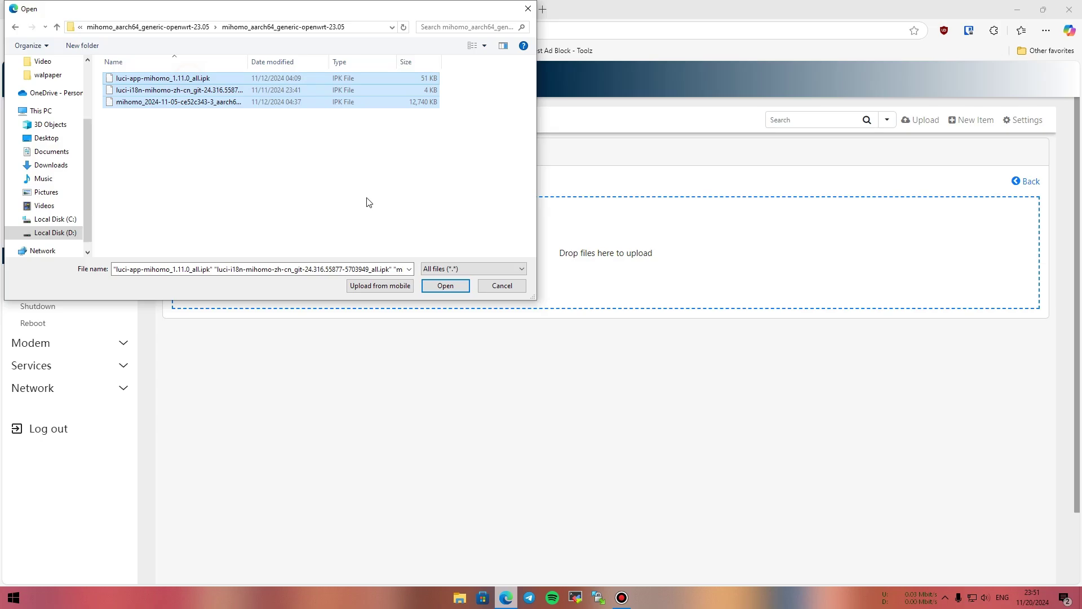
click(445, 286)
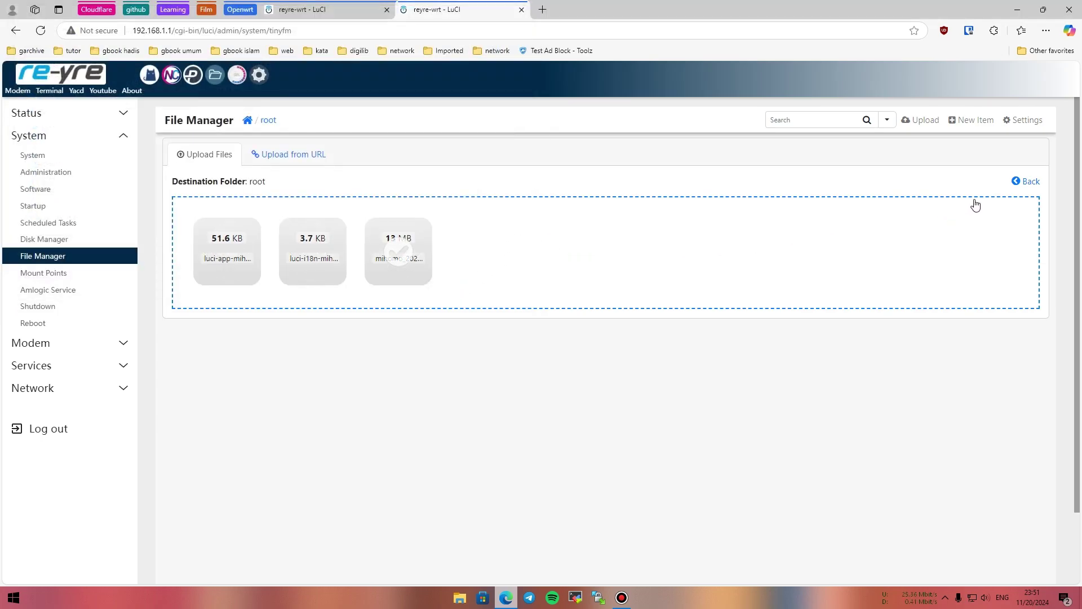
click(1024, 181)
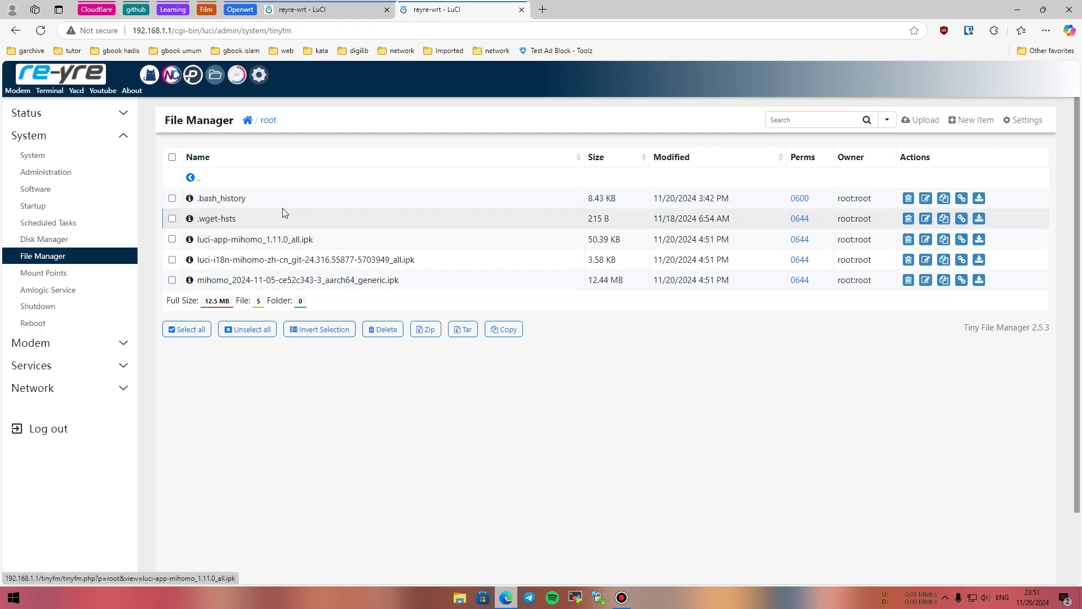
middle_click(50, 90)
Dismiss the password prompt and enable OpenClash so it runs the Meta core in Fake-IP mode.
click(567, 8)
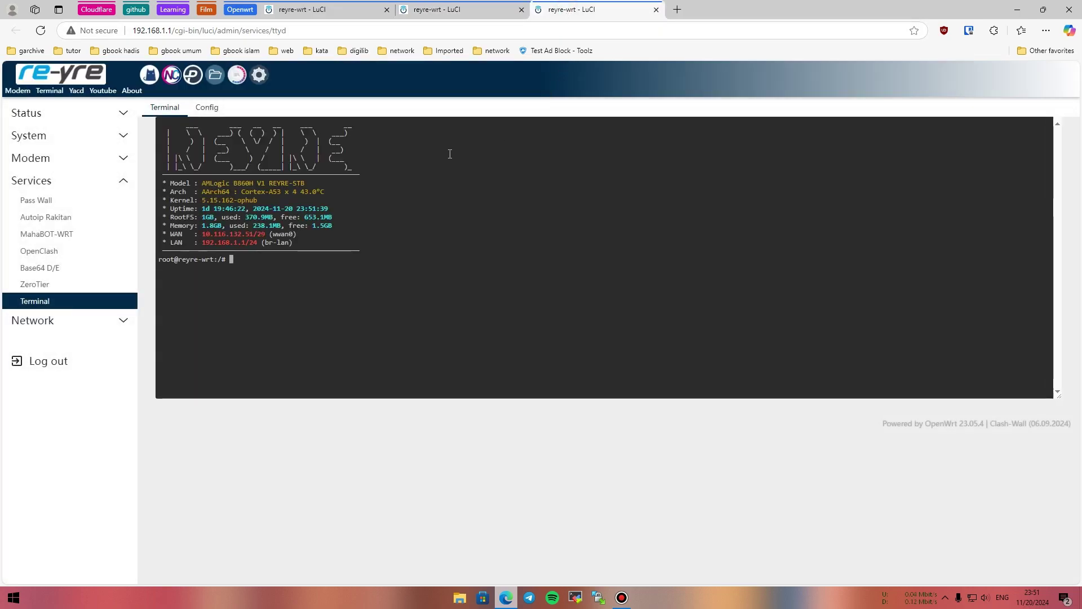
click(349, 10)
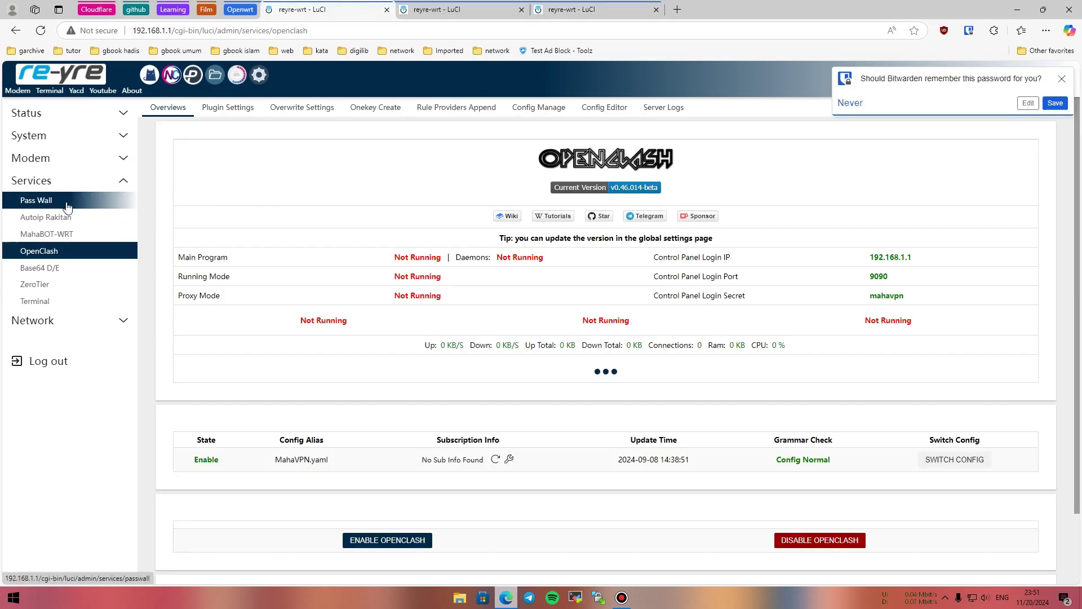
scroll(483, 282, down, 2)
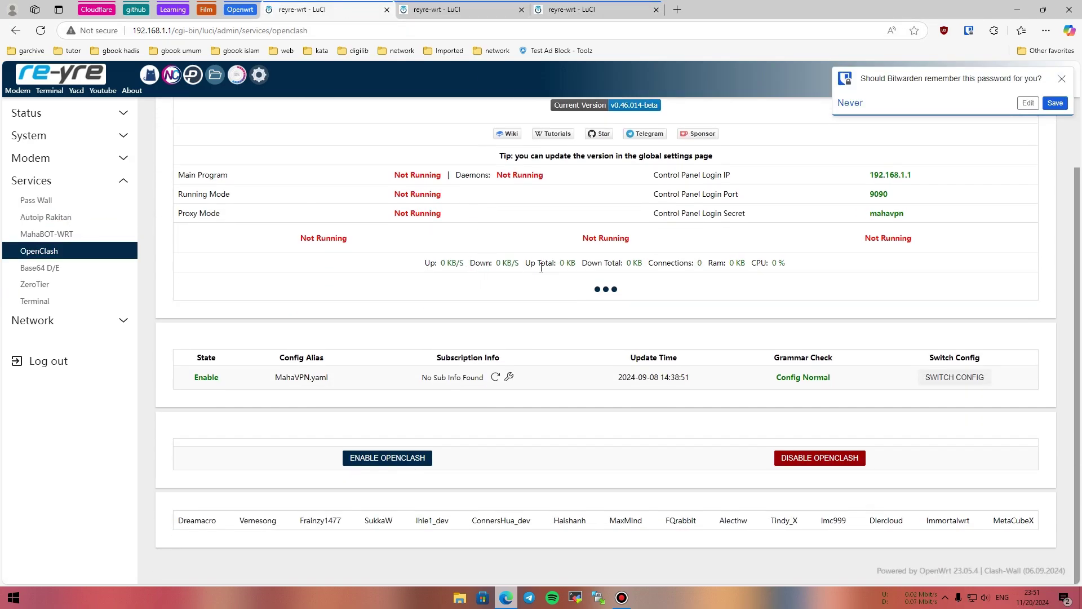
click(1062, 78)
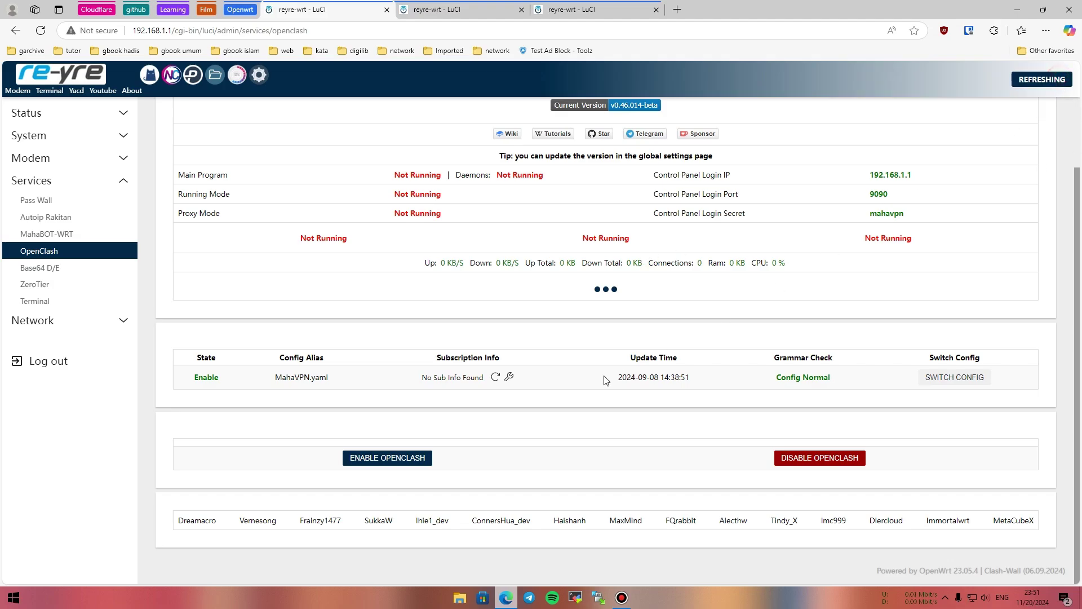
click(387, 458)
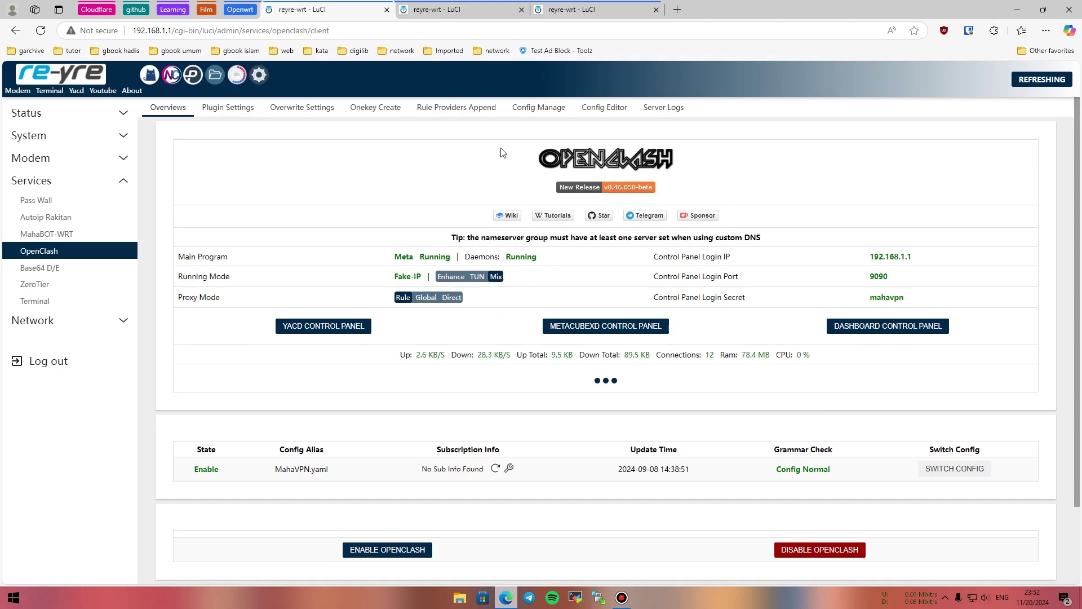
In the terminal, run cd, opkg update and ls to confirm the three mihomo .ipk files.
key(ctrl+Tab)
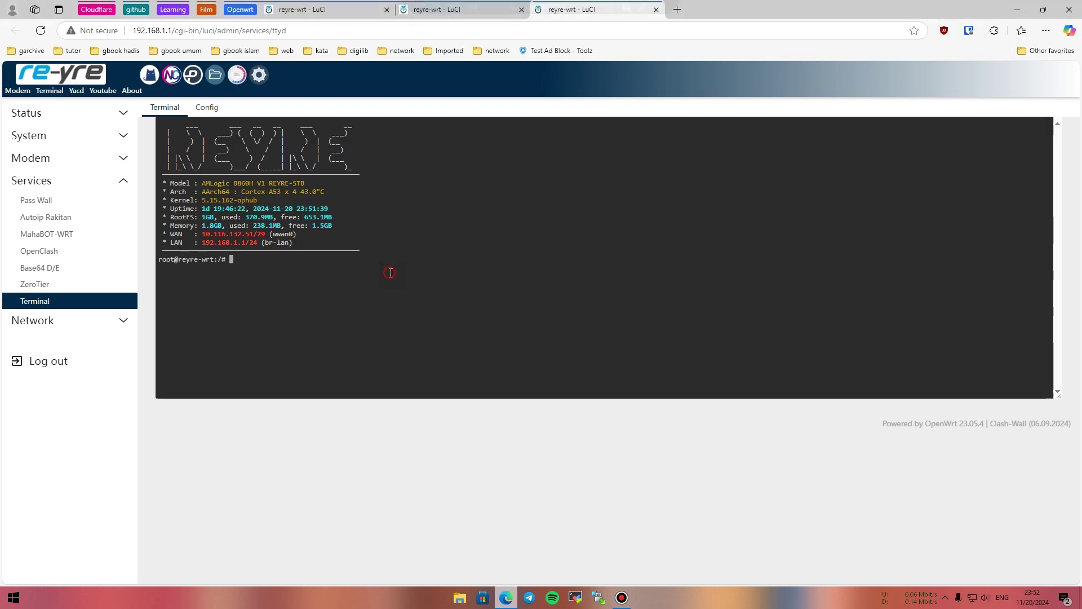
text(cd)
key(Return)
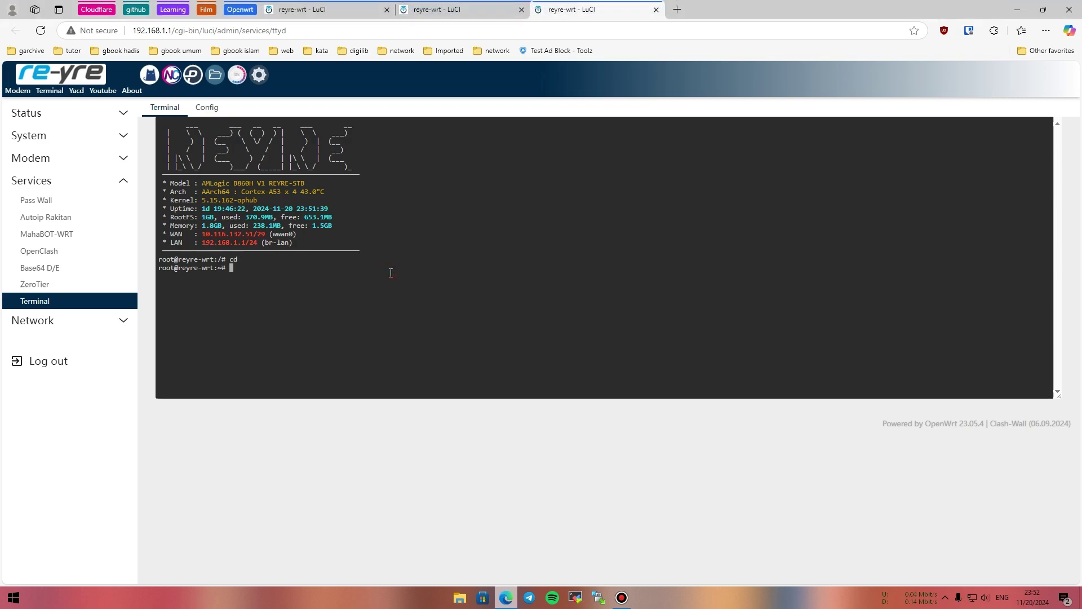
text(opkg)
text( upf)
text(ate)
key(Return)
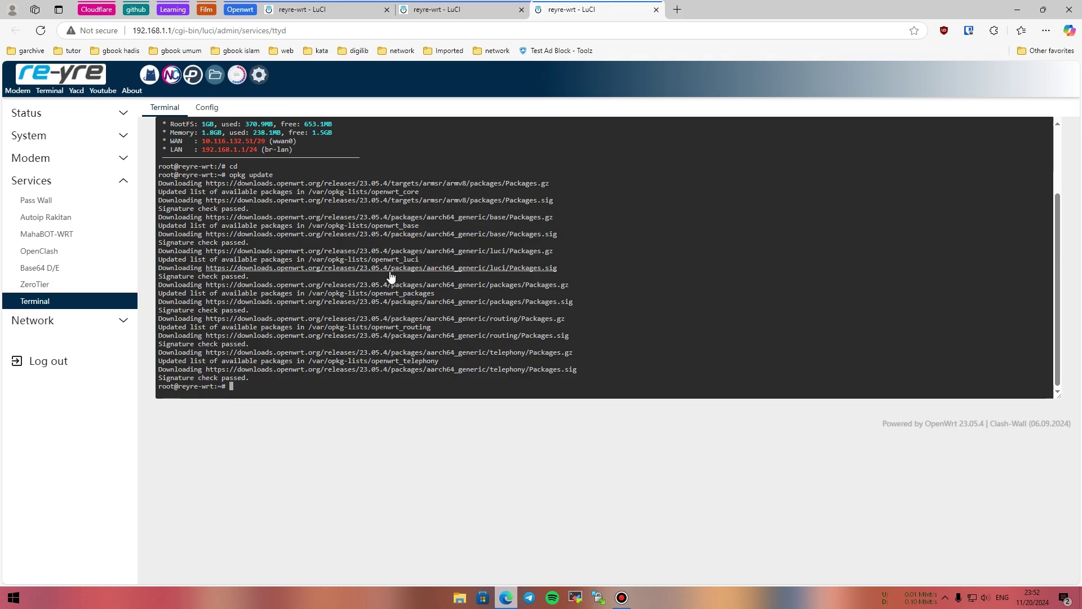
text(ls)
key(Return)
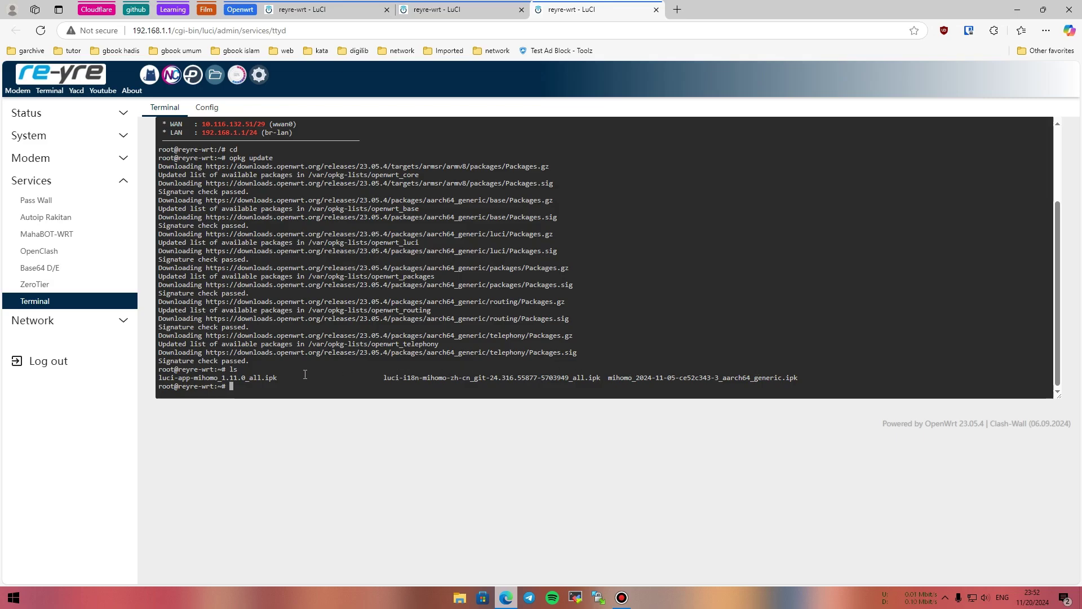
Run opkg install *.ipk to install mihomo, luci-app-mihomo 1.11.0, its zh-cn translation and yq.
text(opkg install *,ipk)
key(BackSpace)
key(BackSpace)
key(BackSpace)
text(.i)
key(Return)
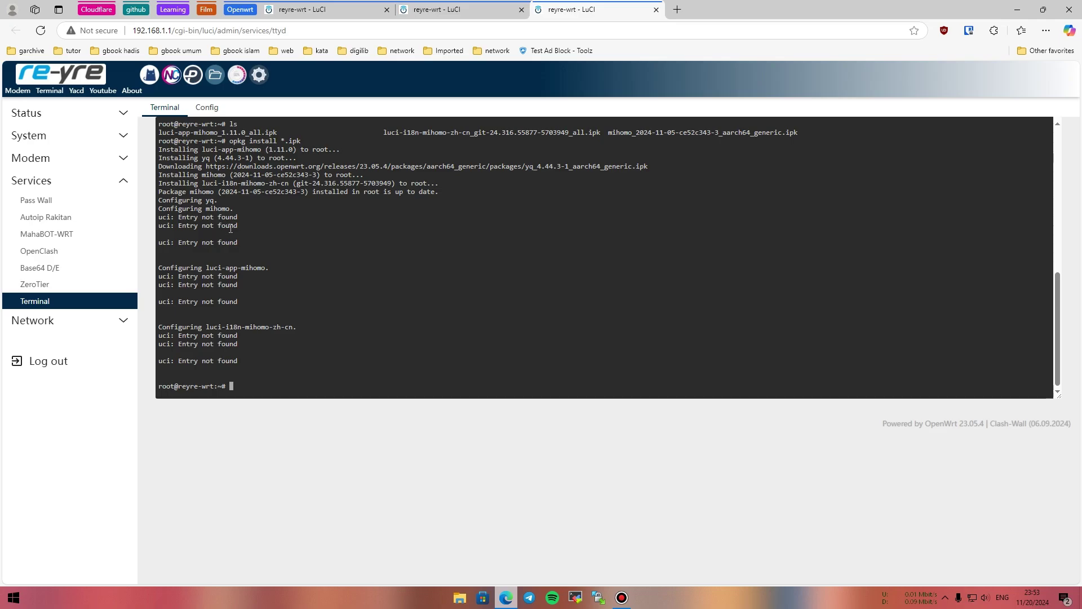
scroll(229, 237, up, 5)
scroll(227, 247, down, 5)
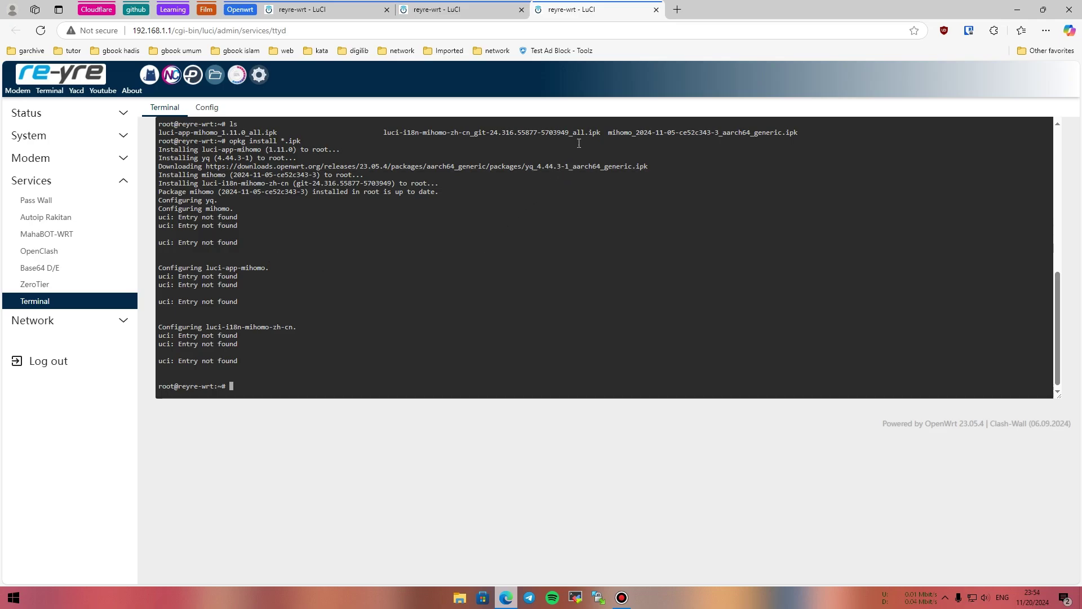
Close the terminal tab and reload the OpenClash overview without resubmitting the form.
click(656, 10)
click(596, 94)
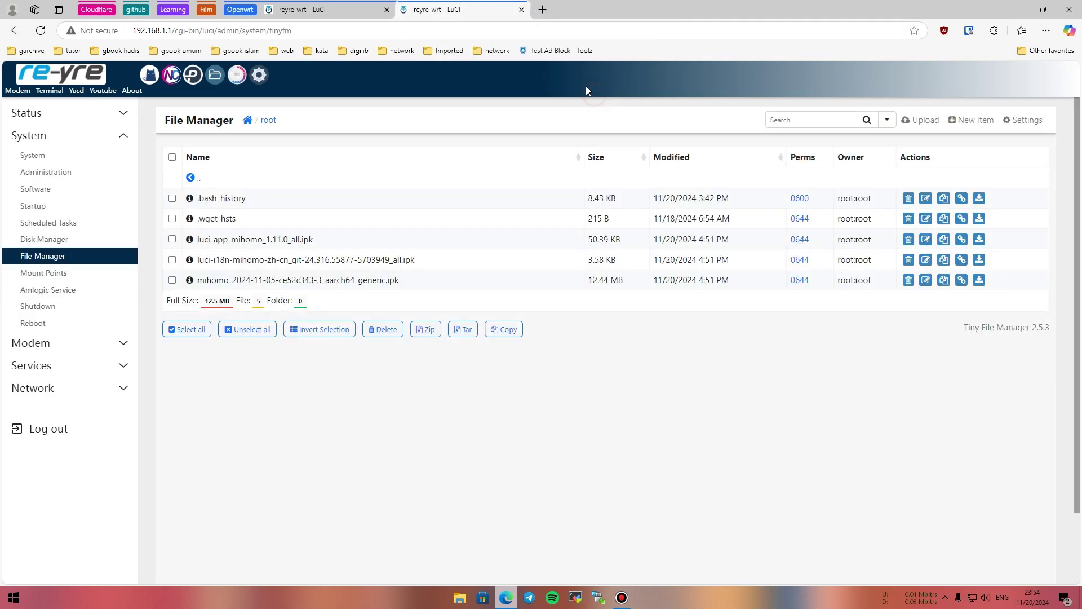
click(299, 9)
click(40, 30)
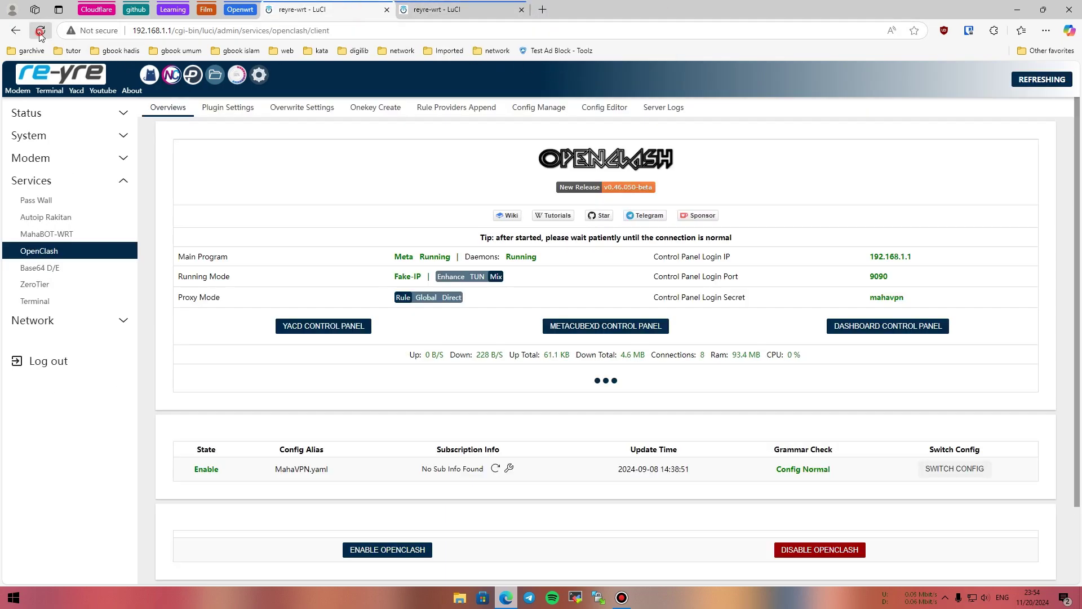
click(634, 116)
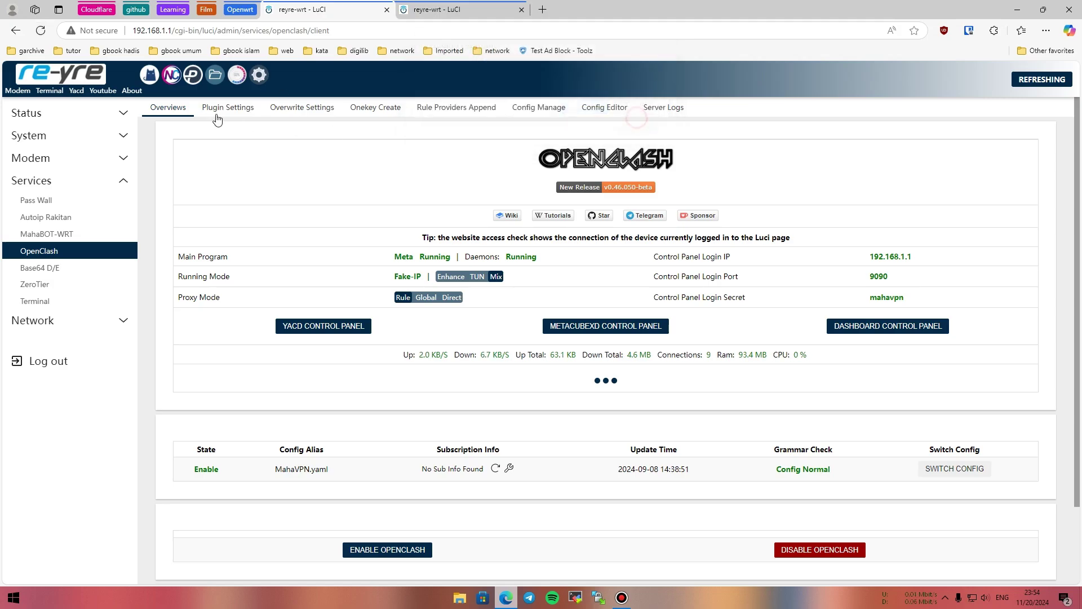
Open Status > Overview and expand the Services menu.
click(93, 79)
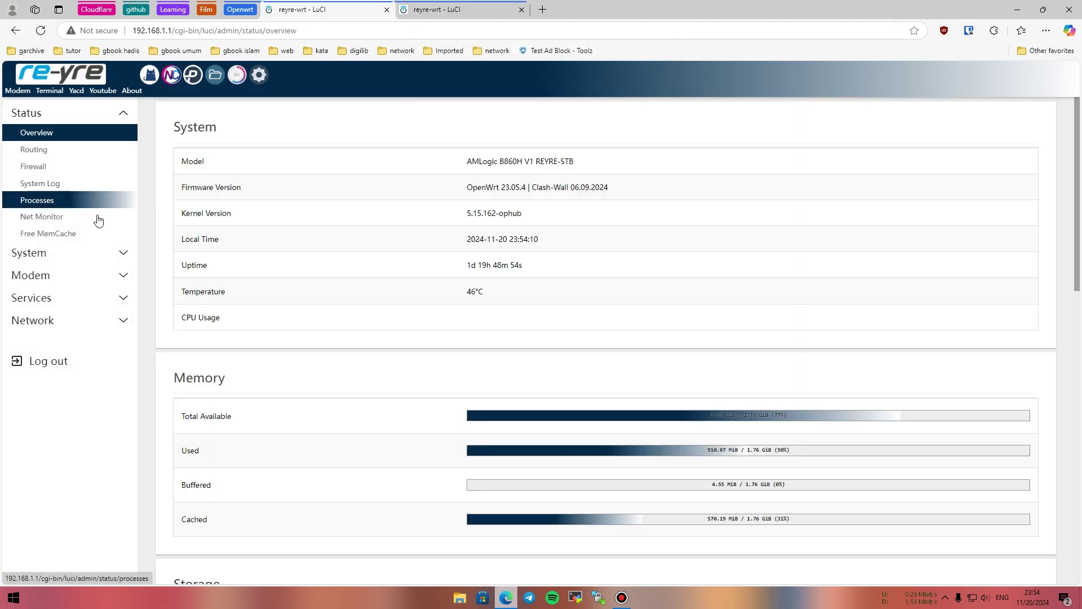
click(72, 297)
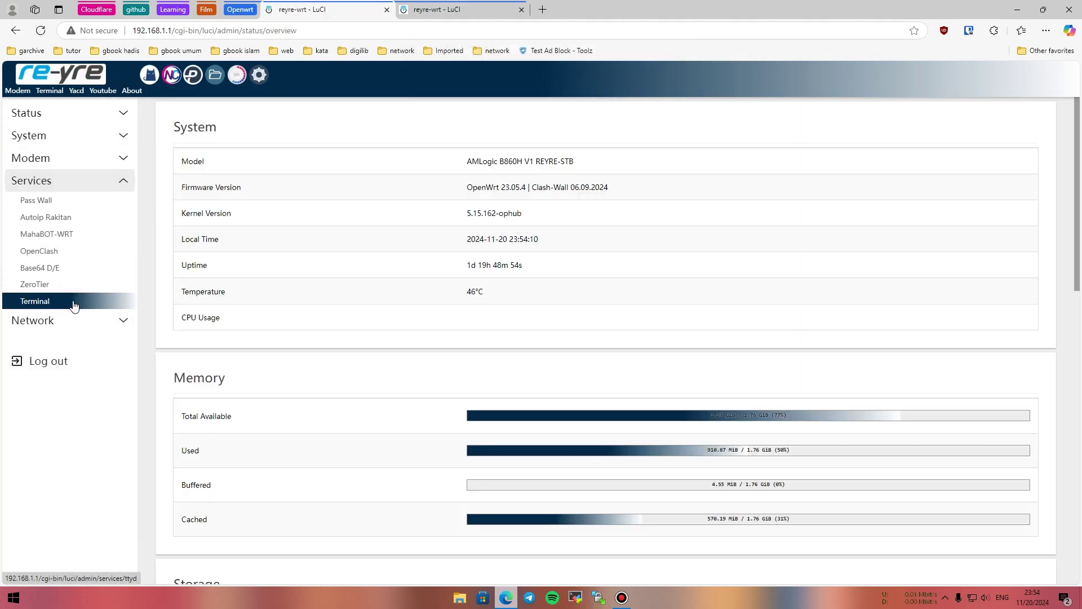
click(41, 30)
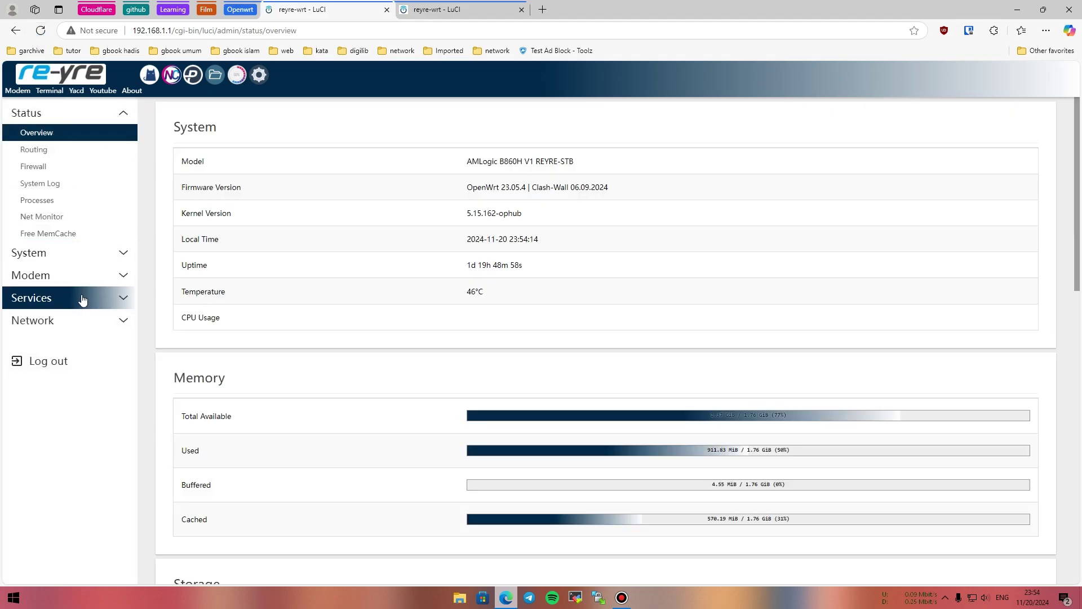
click(83, 299)
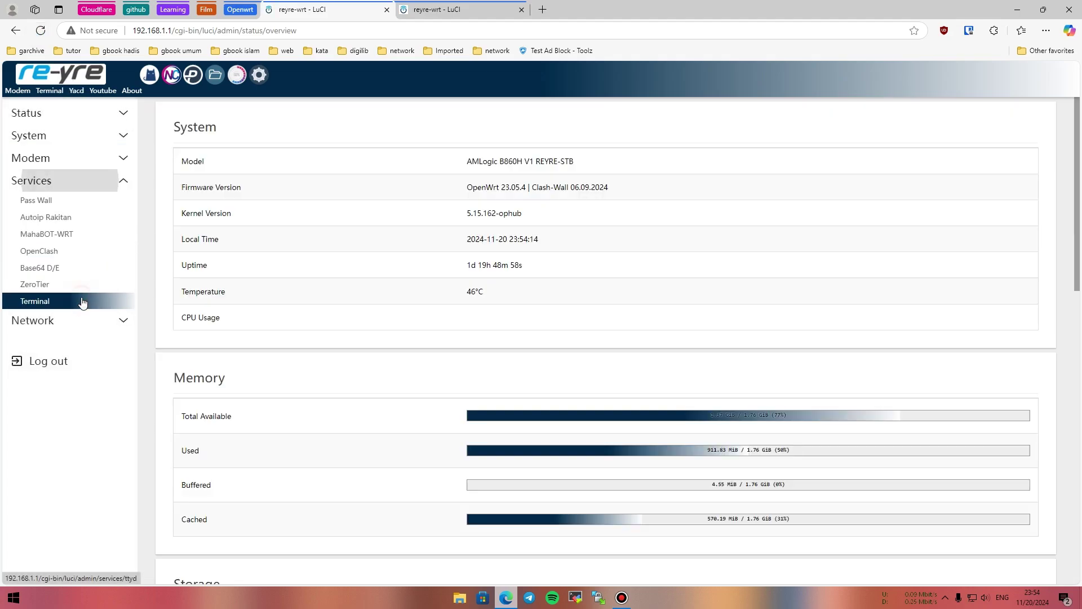
Clear Edge's last-hour history, cookies and cached files, then close the Settings tab.
key(ctrl+shift+Delete)
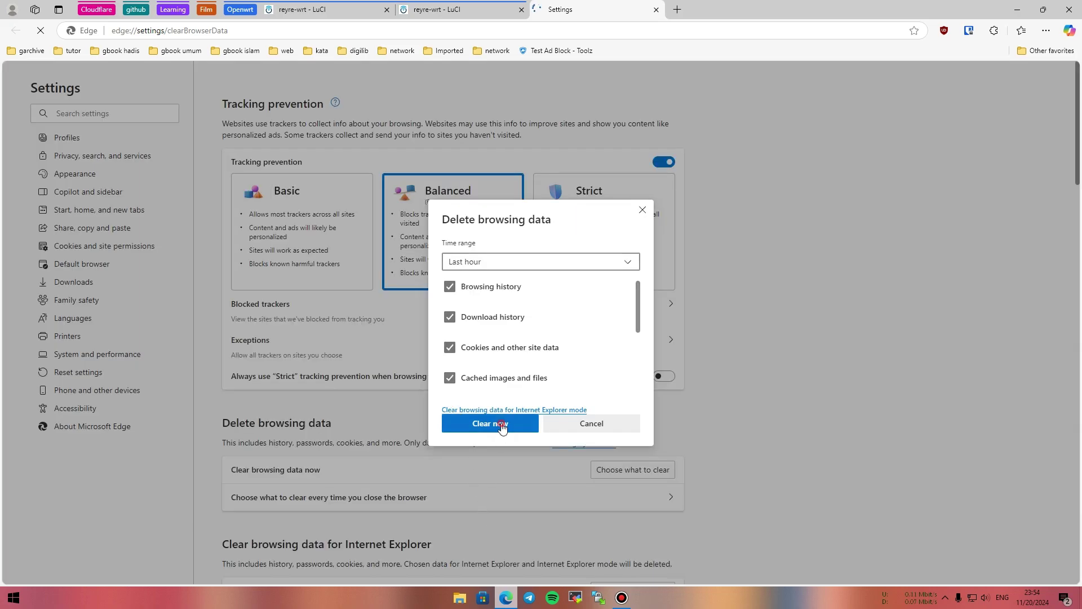
click(502, 426)
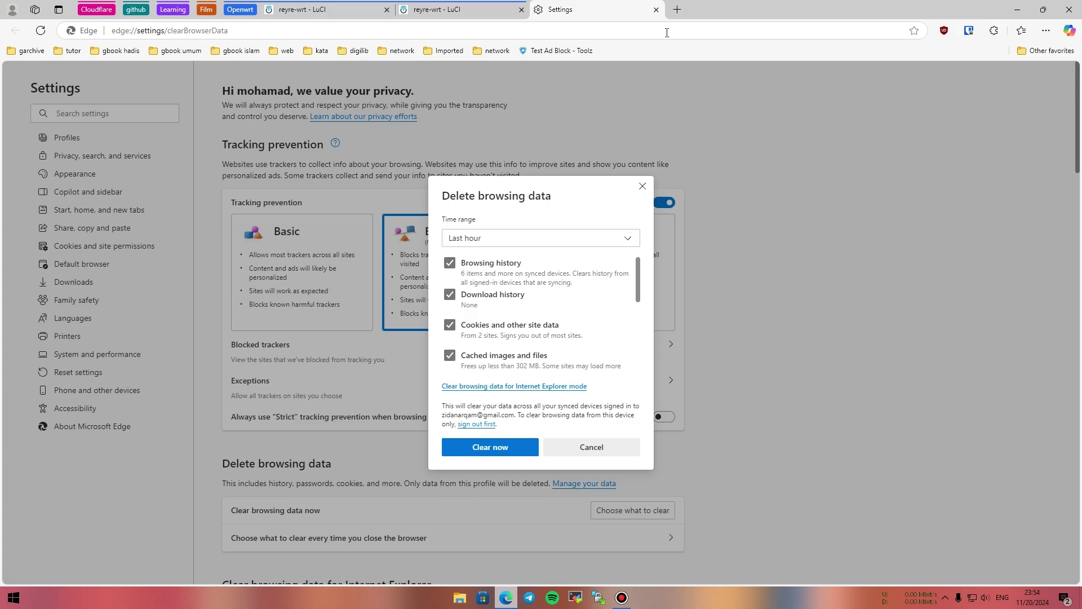
click(656, 9)
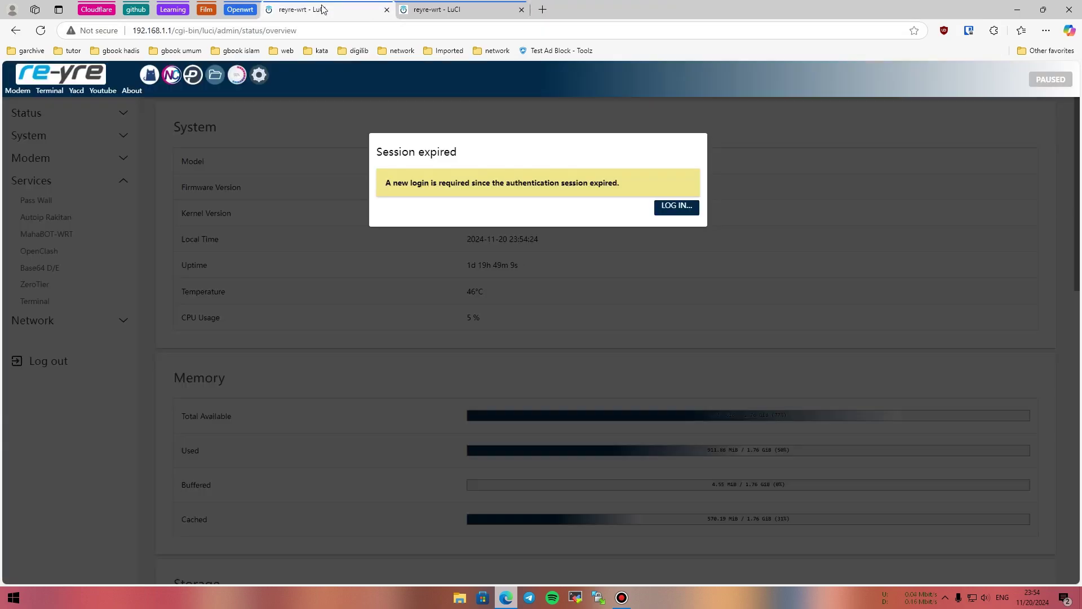
Log back in to LuCI with the saved router password after the session expired.
click(676, 206)
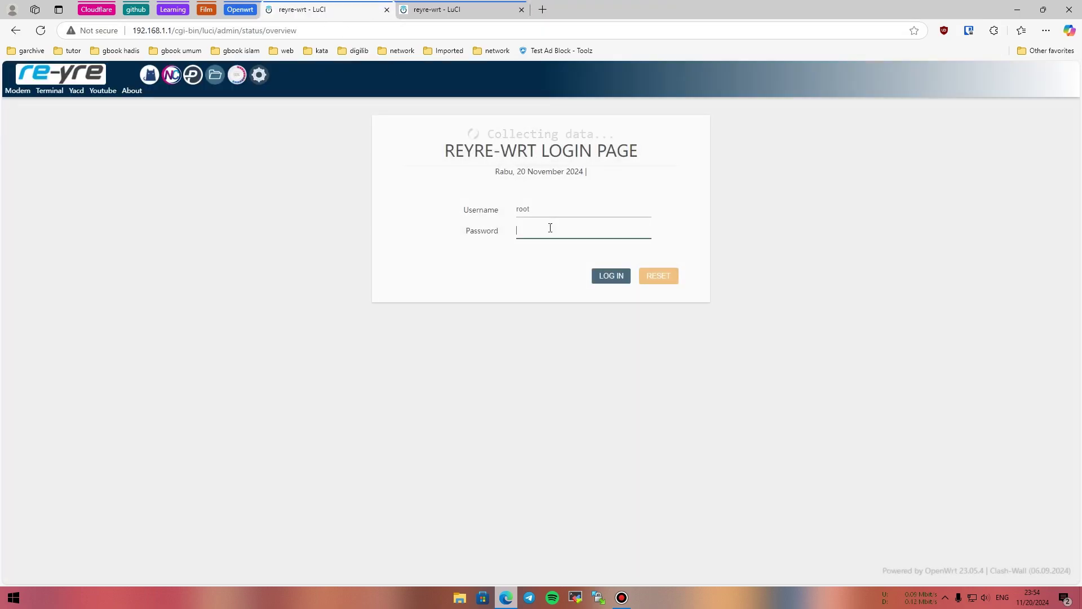
click(537, 233)
click(557, 267)
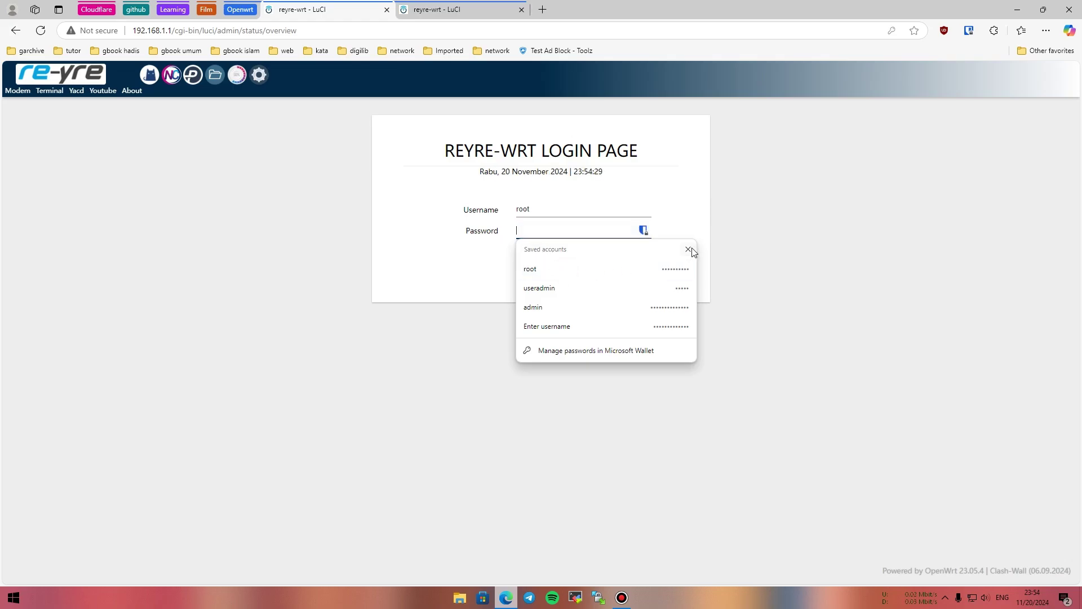
click(688, 249)
click(584, 234)
click(587, 268)
click(614, 276)
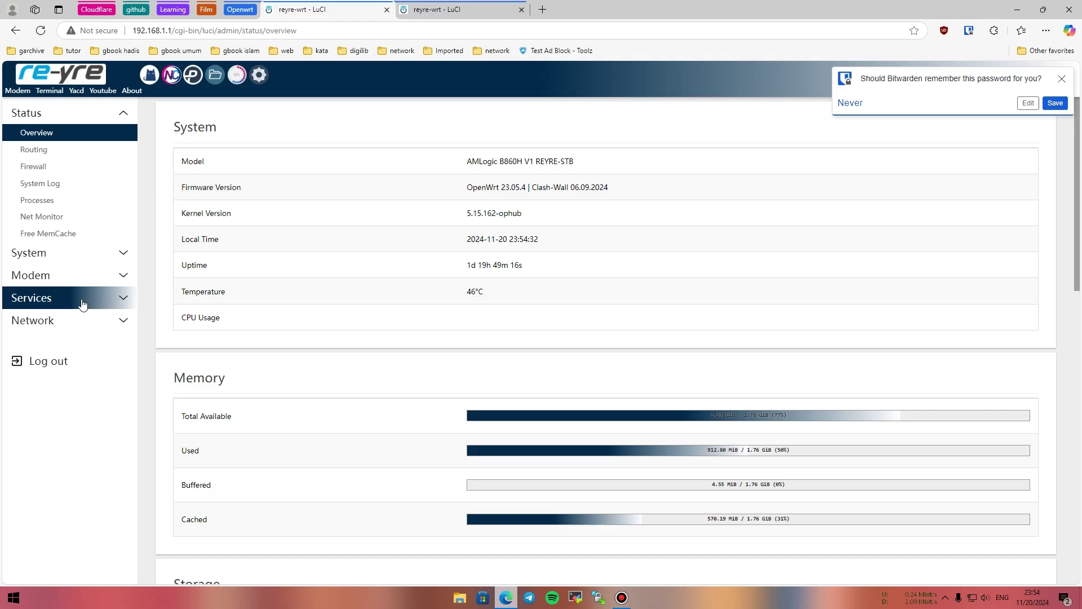
Check the Mihomo service page under Services, then switch to the File Manager showing /root.
click(84, 298)
click(53, 206)
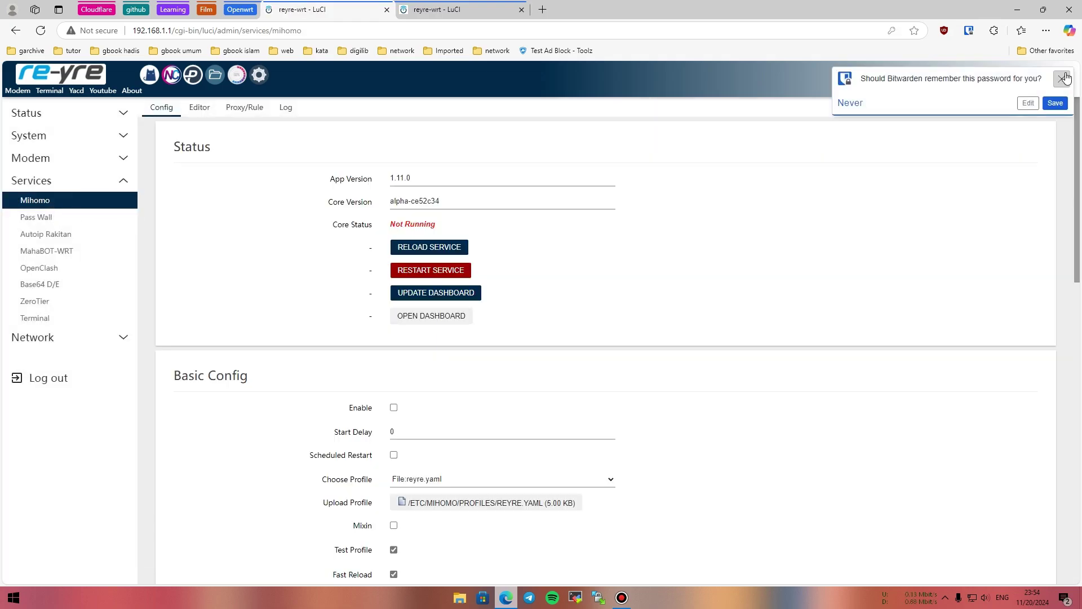
click(995, 118)
scroll(498, 244, down, 5)
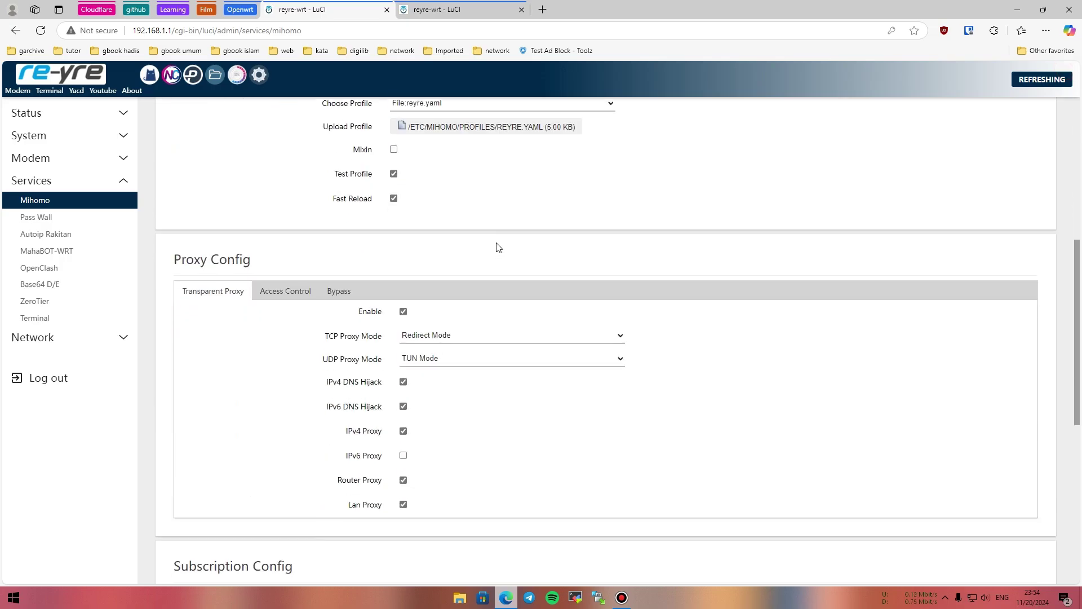
scroll(440, 231, up, 5)
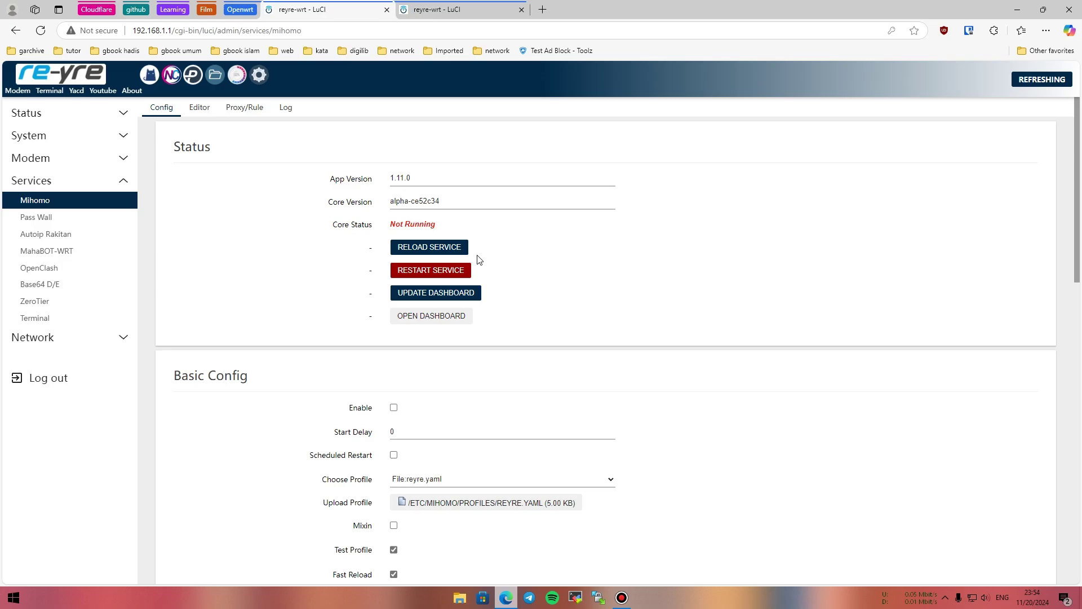
click(445, 10)
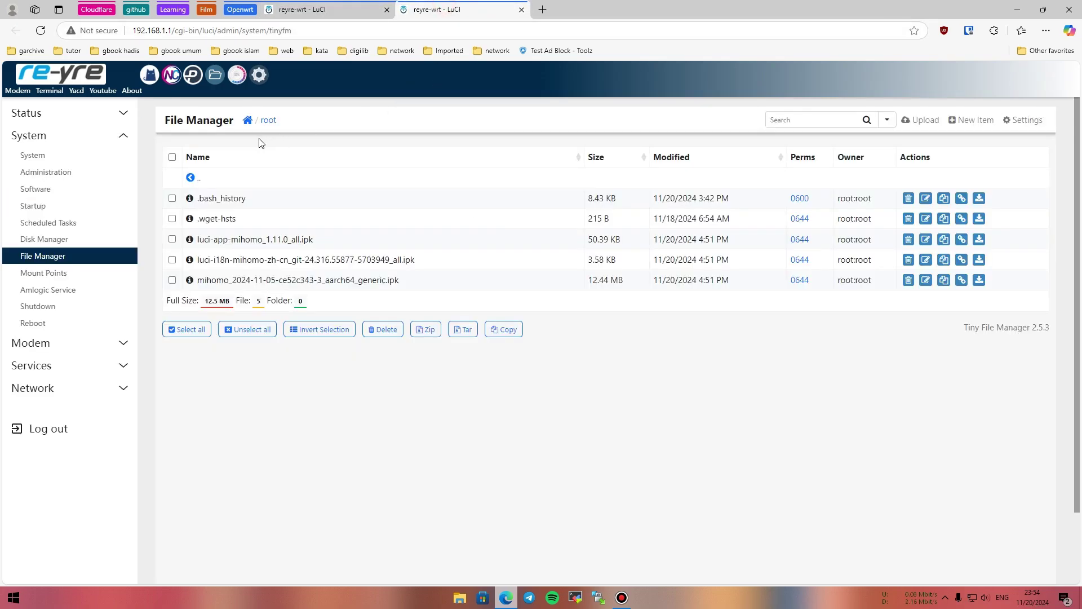
Browse to /etc/mihomo/profiles to confirm reyre.yaml is there.
click(248, 120)
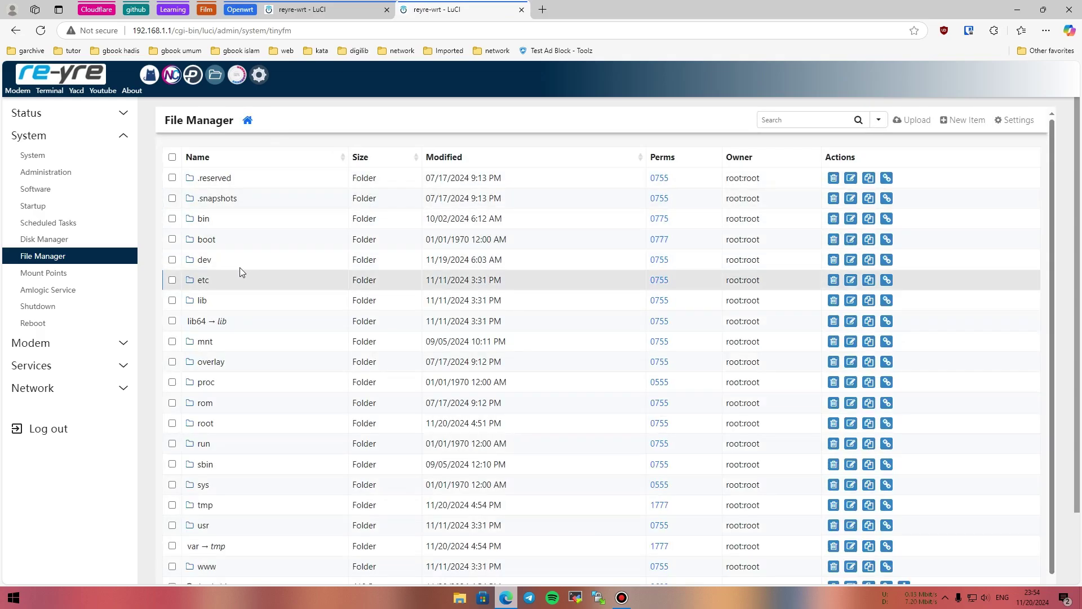
click(203, 280)
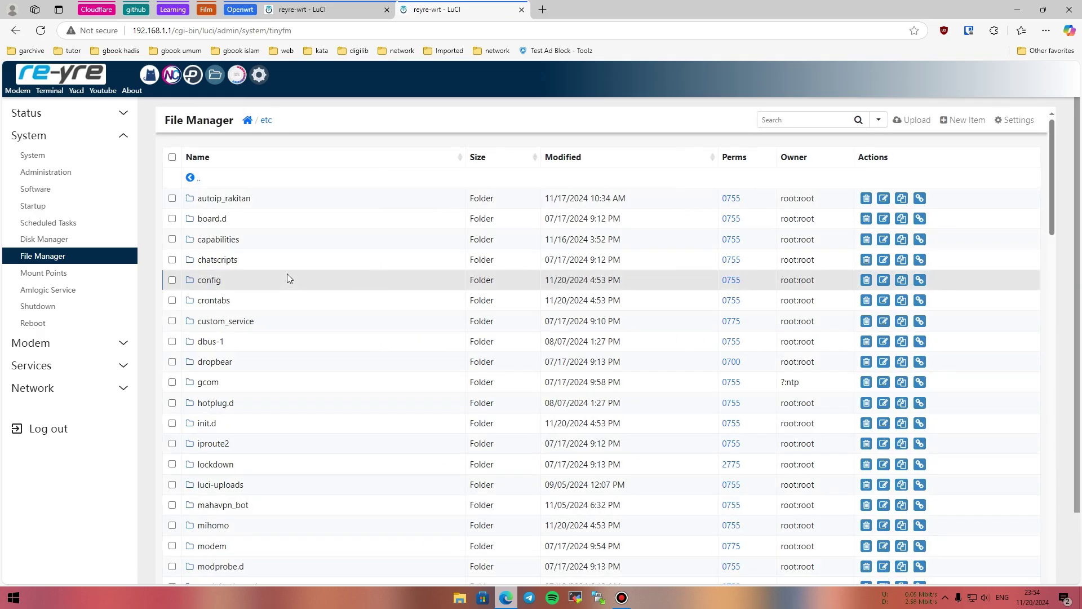
scroll(287, 284, down, 6)
scroll(288, 285, up, 3)
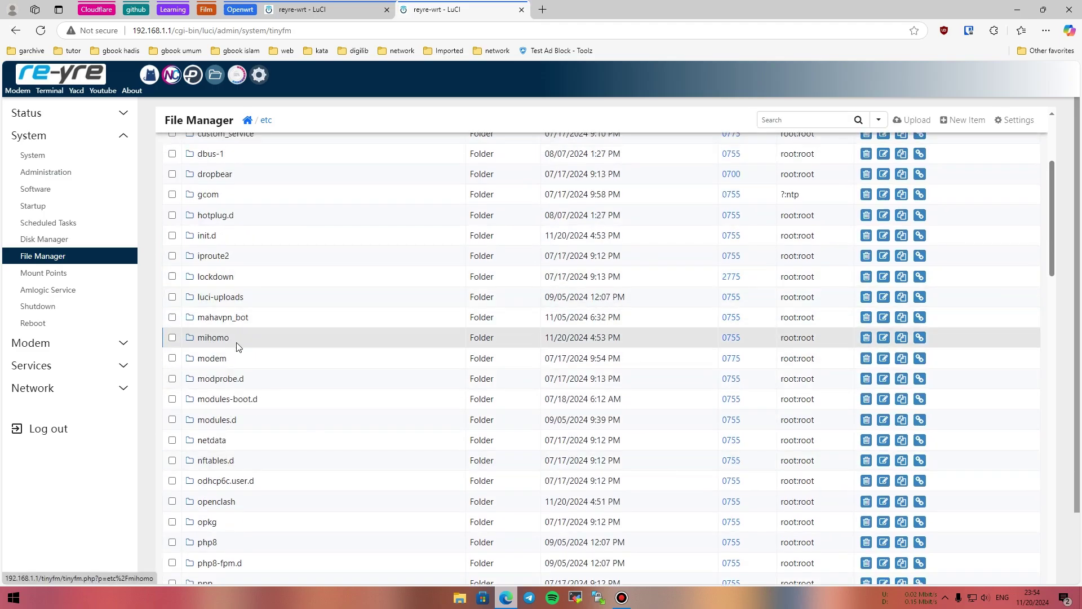
click(218, 338)
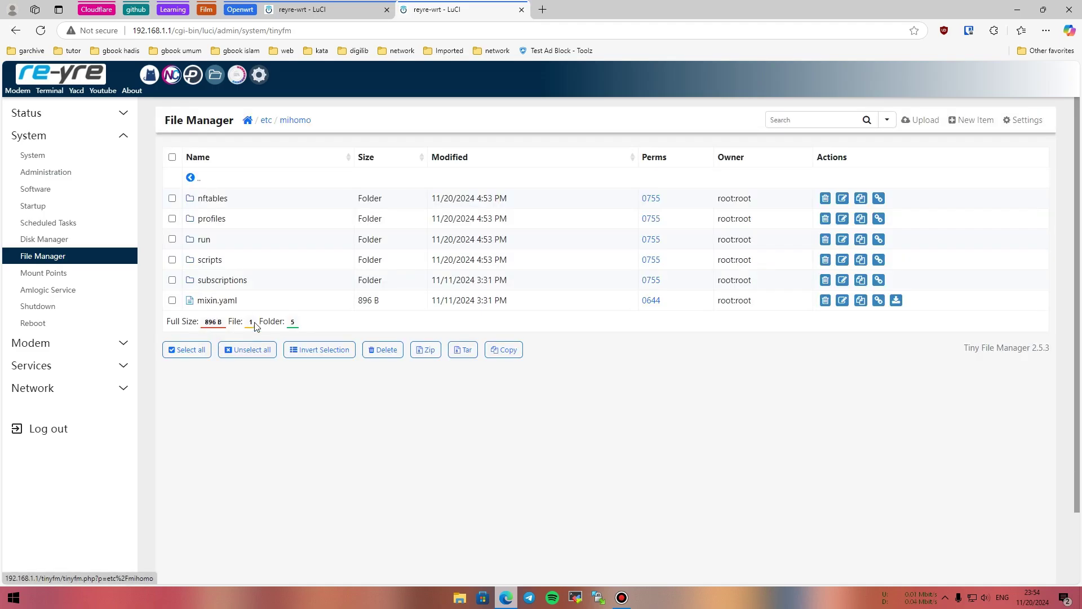
click(206, 220)
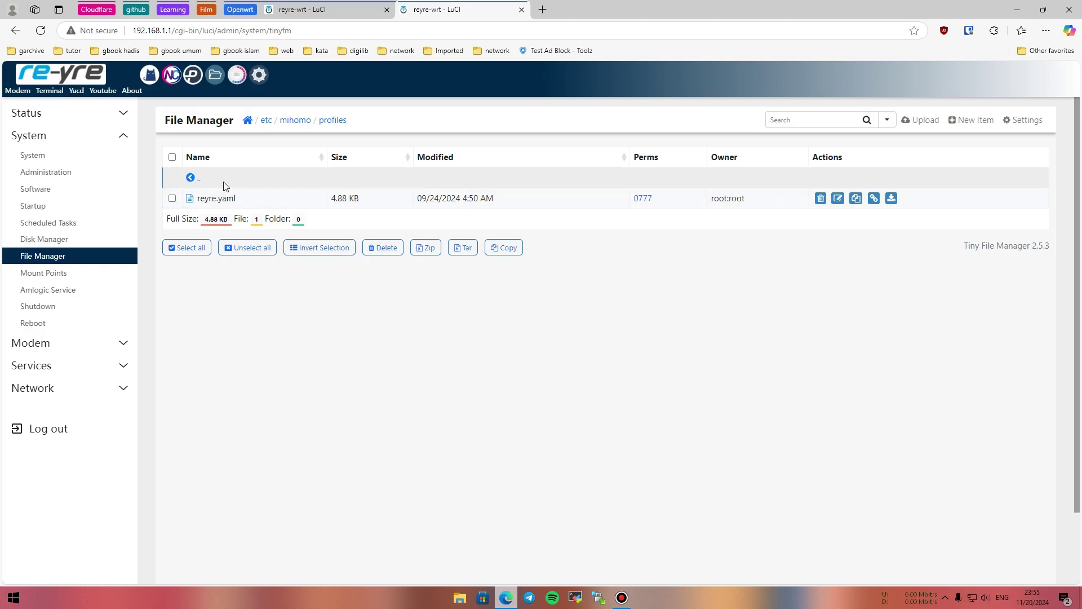
Navigate from the filesystem root back into /etc/mihomo.
click(247, 120)
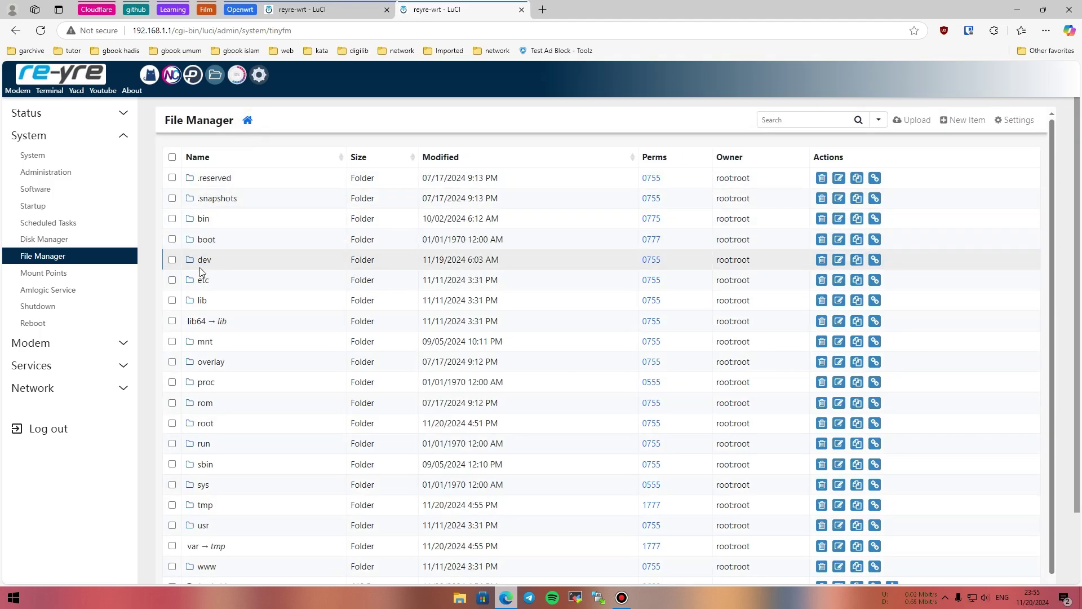
click(203, 280)
scroll(277, 275, down, 2)
scroll(277, 275, down, 2)
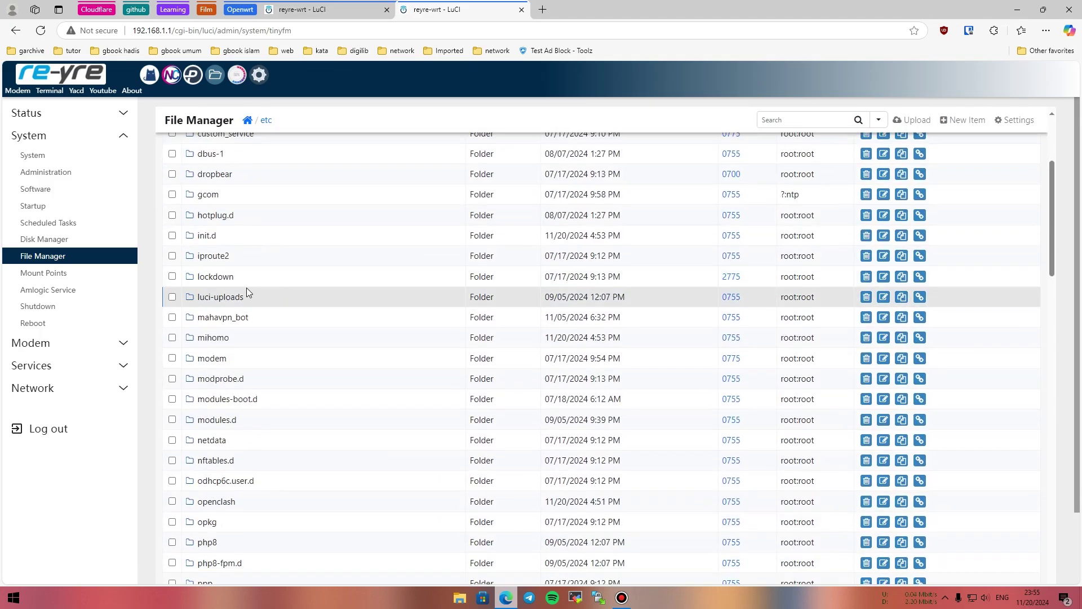
click(221, 337)
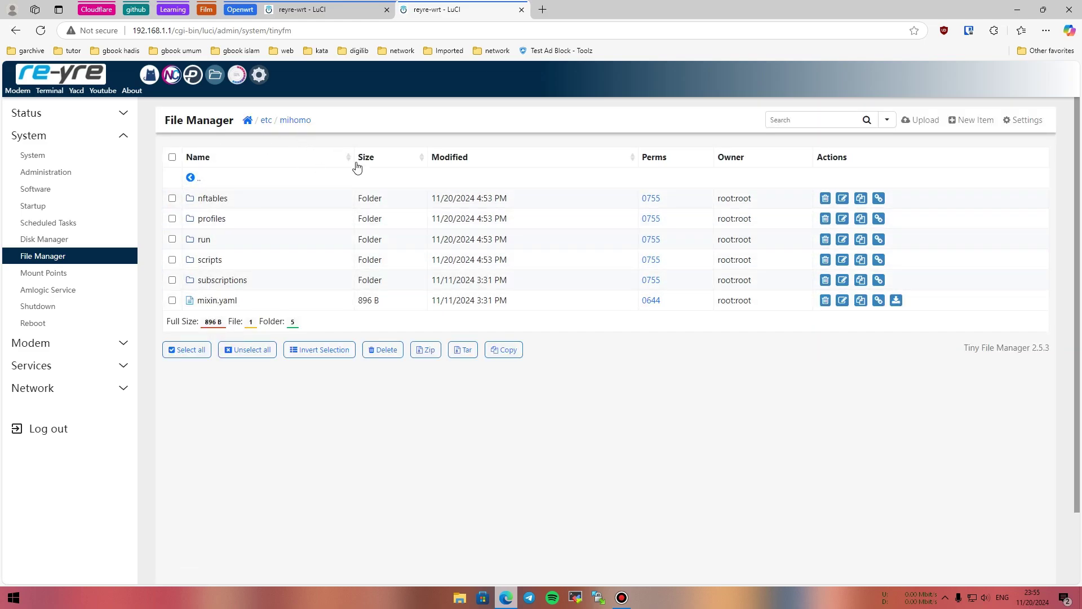
Pick mahavpn_tp1.tar.gz from the config folder on drive D for upload into /etc/mihomo.
click(917, 121)
click(522, 259)
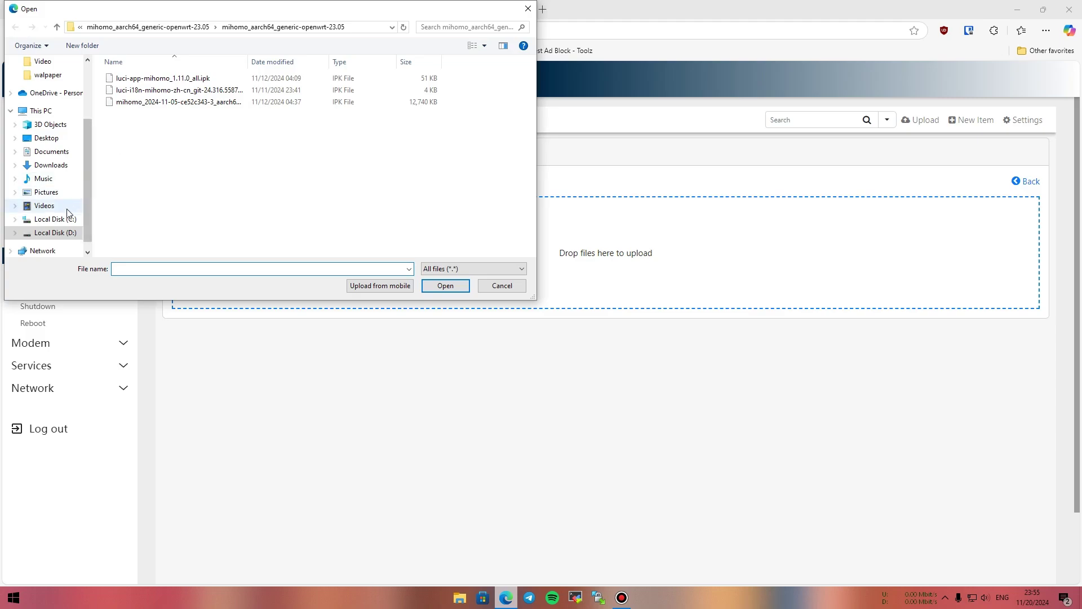
click(144, 26)
click(155, 27)
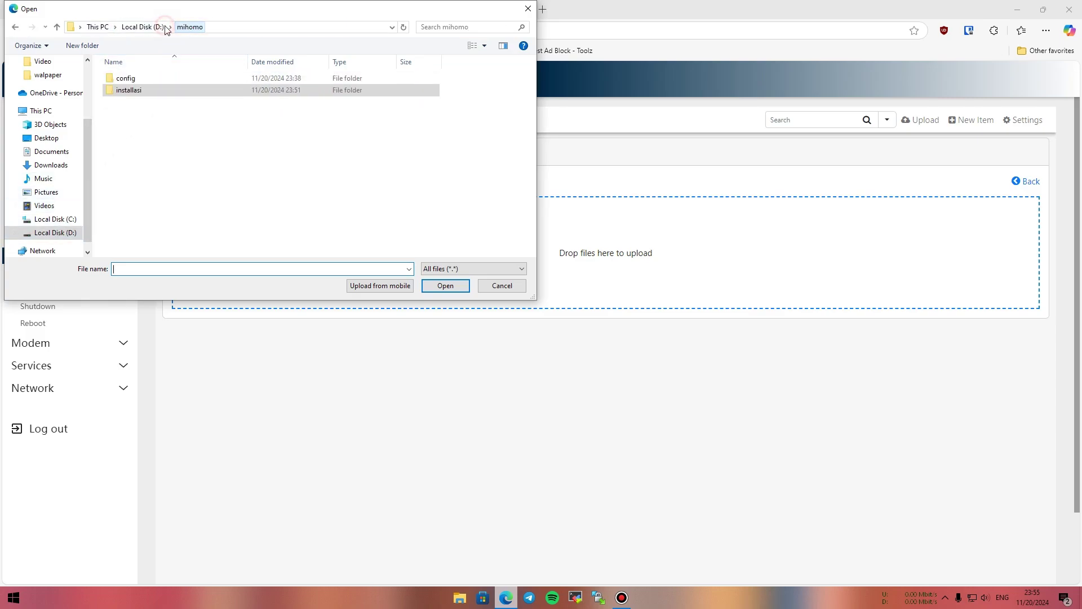
double_click(122, 78)
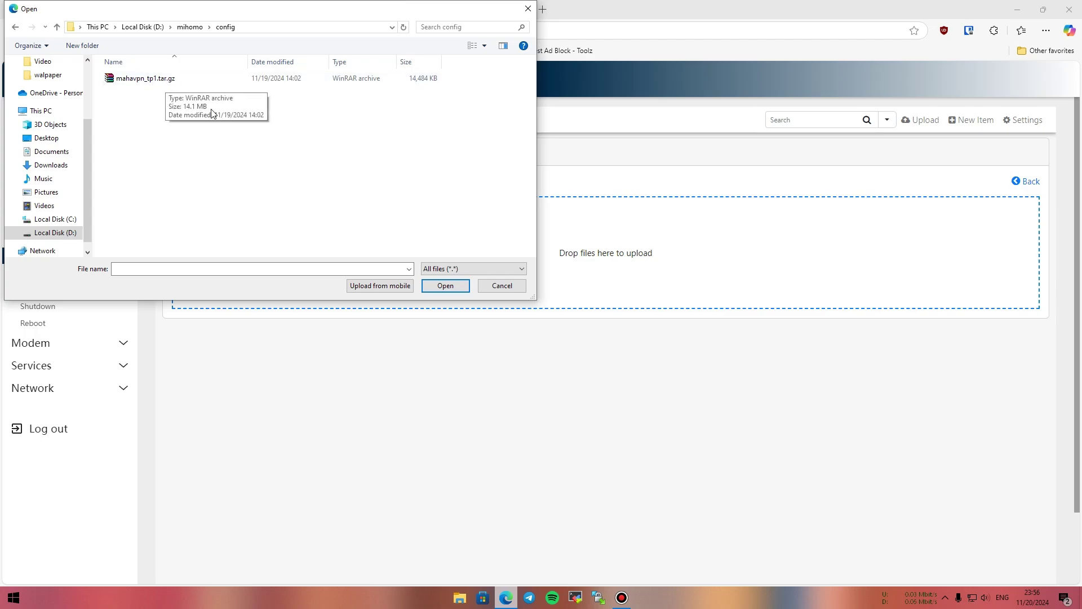
click(457, 287)
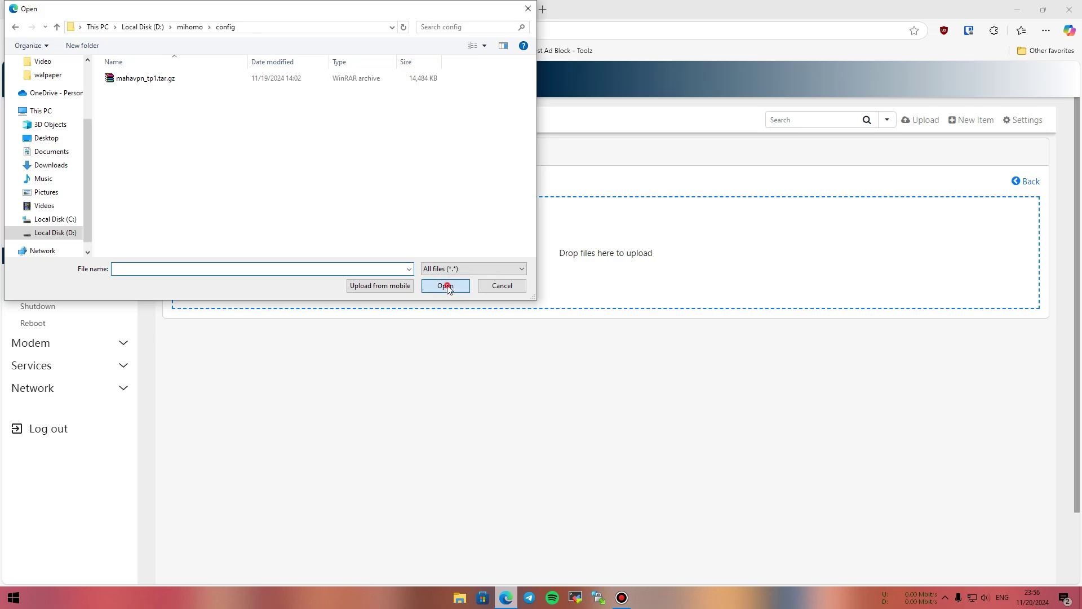
click(138, 81)
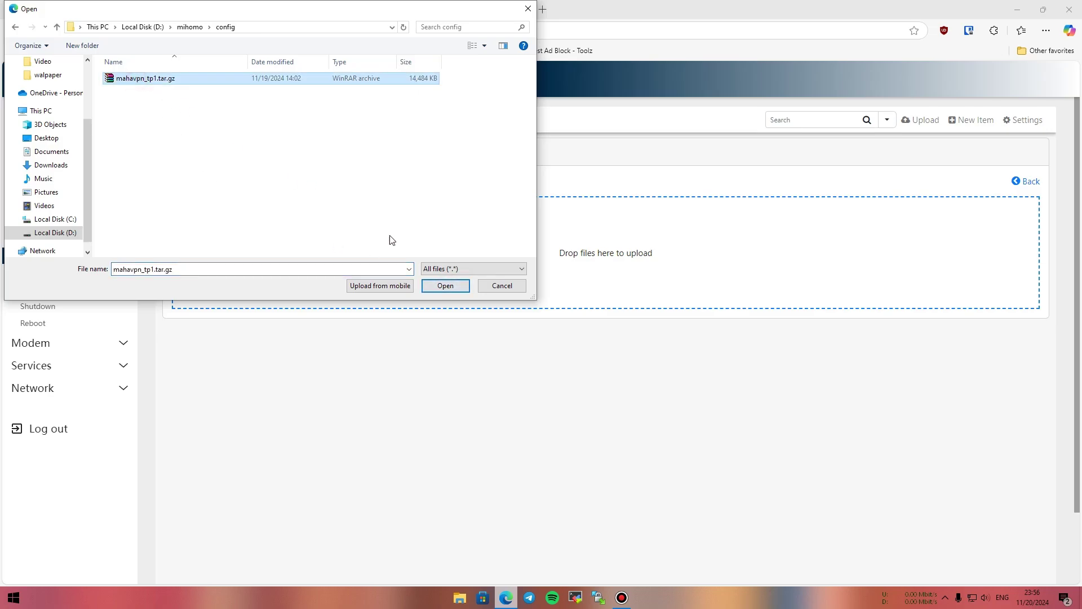
Upload the archive, then open the router terminal in a new tab.
click(448, 285)
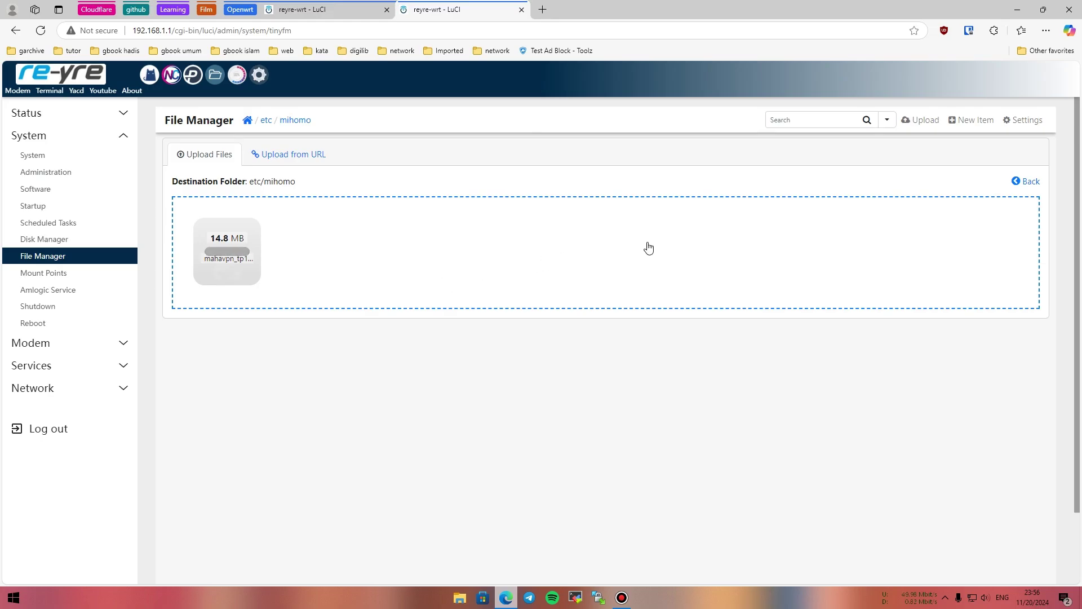
click(1018, 191)
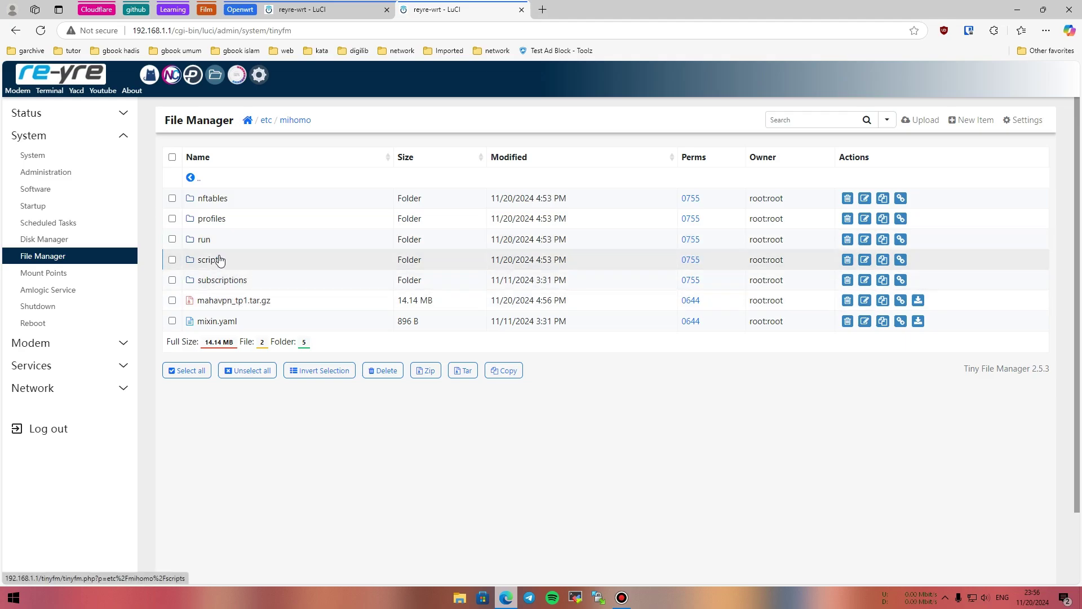
click(49, 91)
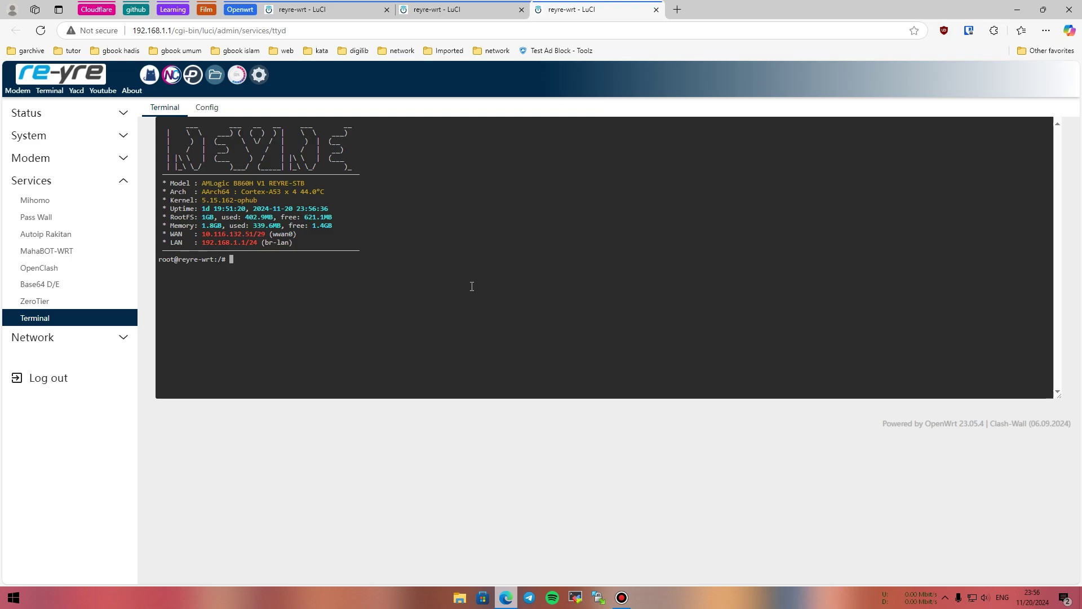
In /etc/mihomo, list the files and run tar -xzvf mahavpn_tp1.tar.gz to unpack it.
text(cd /etc/mihomo/)
key(Return)
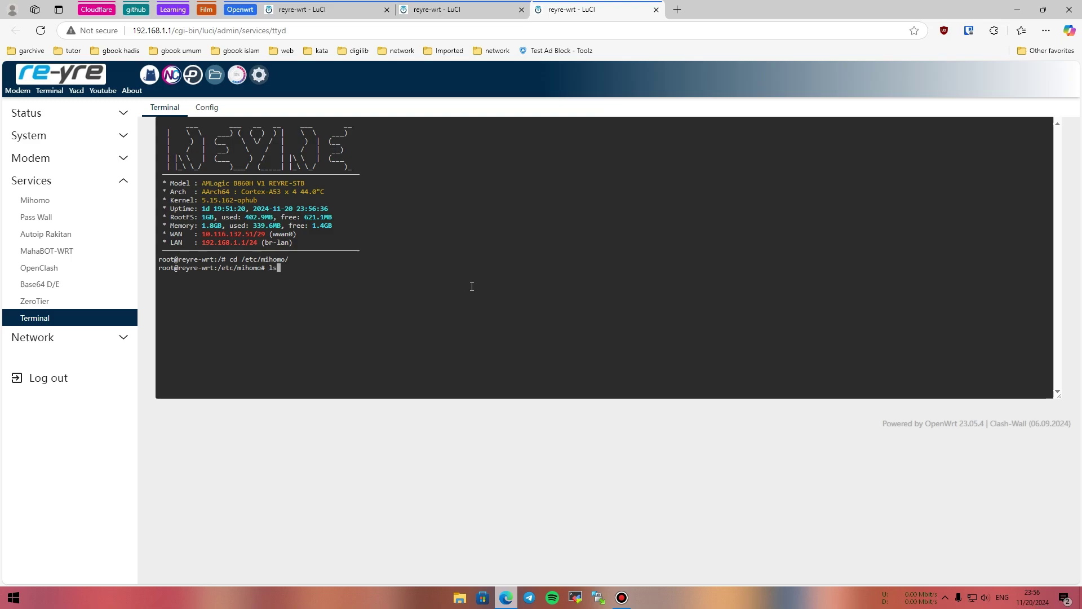
key(Return)
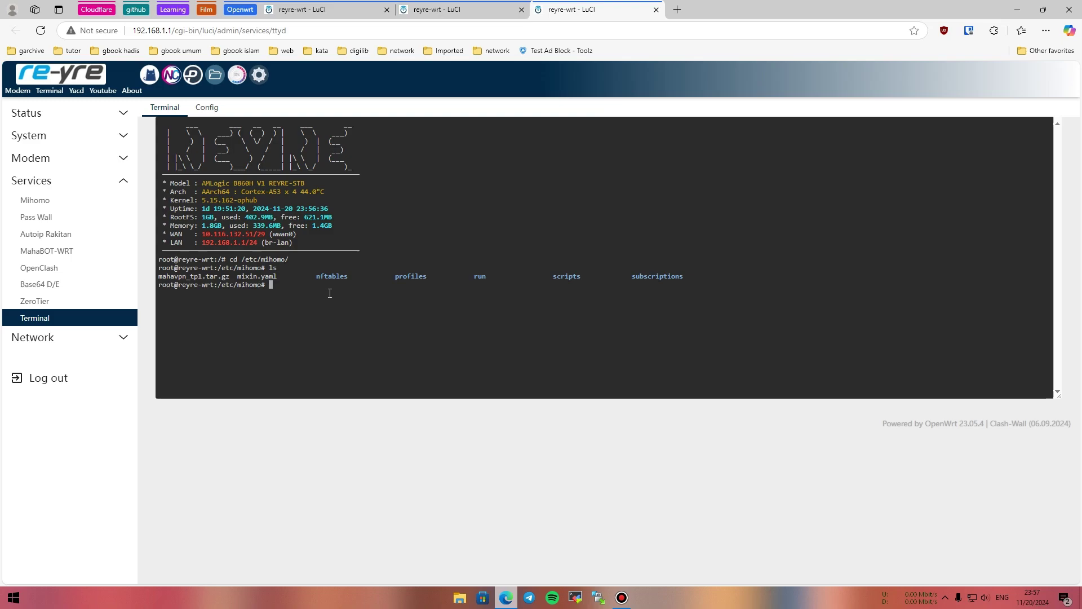
text(tar -xzvf)
drag(158, 276, 230, 276)
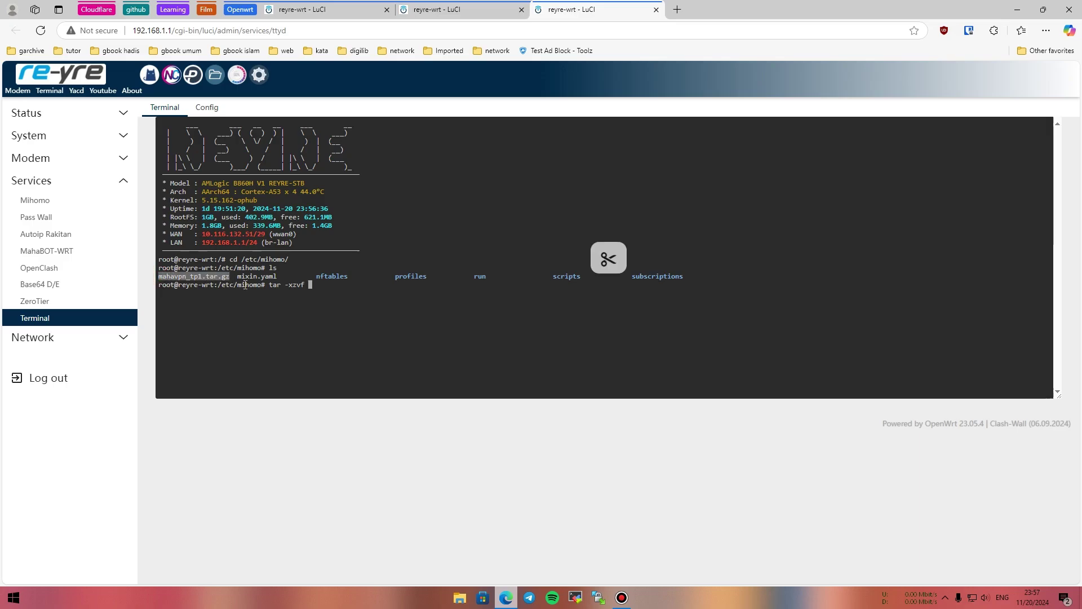
right_click(335, 295)
click(389, 358)
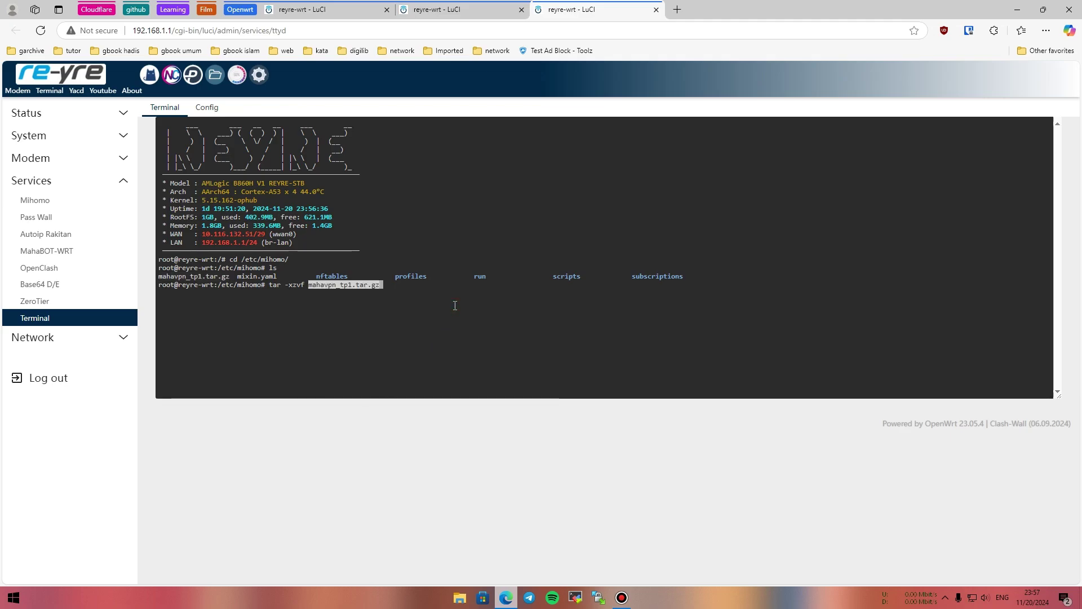
key(Return)
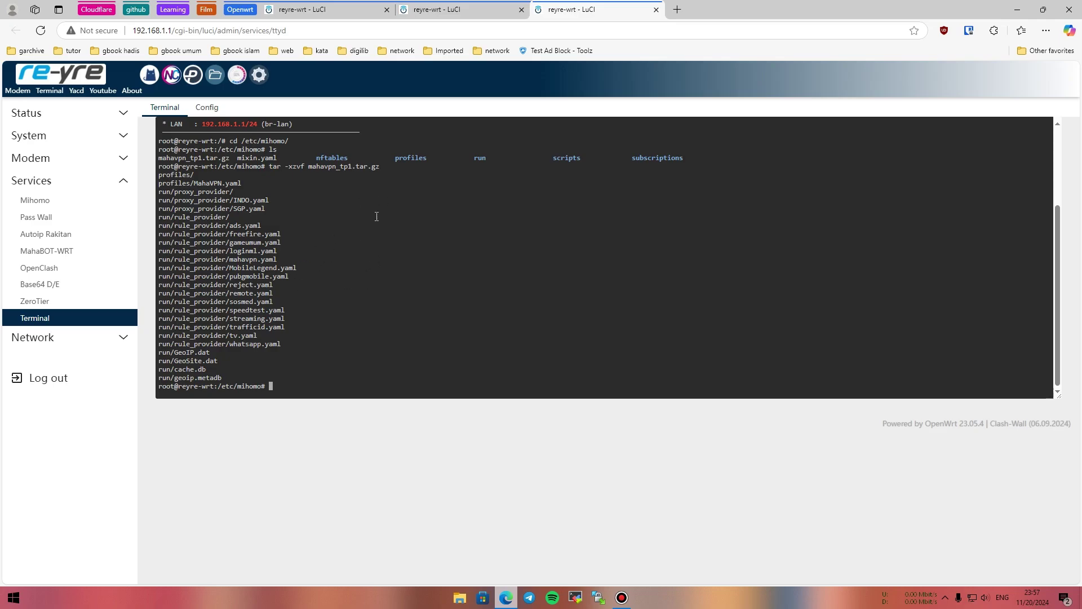
Close the terminal tab and reload the Mihomo settings page to check its profile list.
click(656, 11)
click(592, 95)
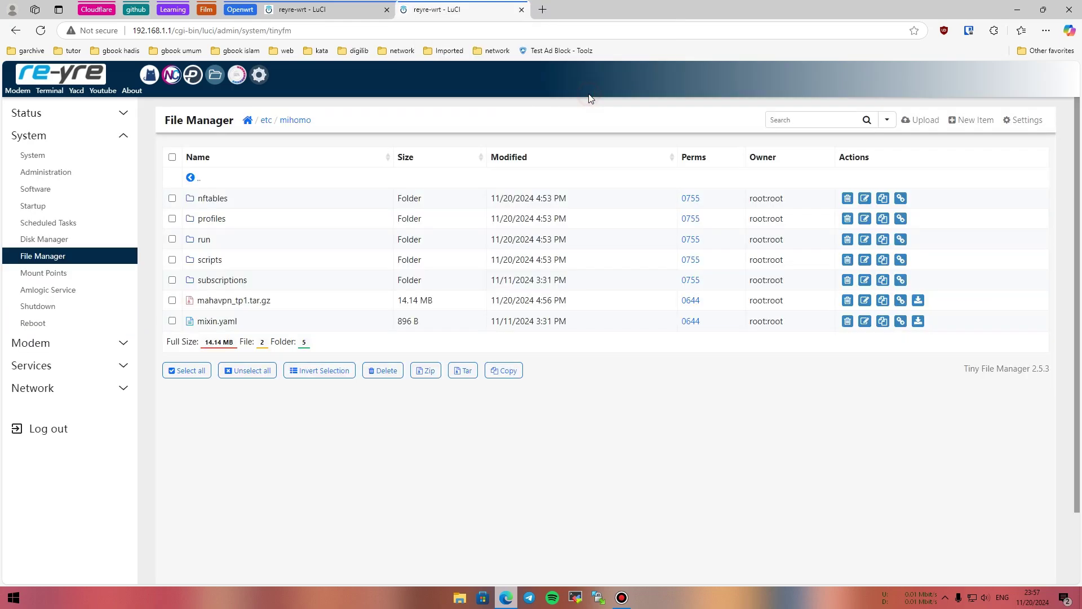
click(310, 10)
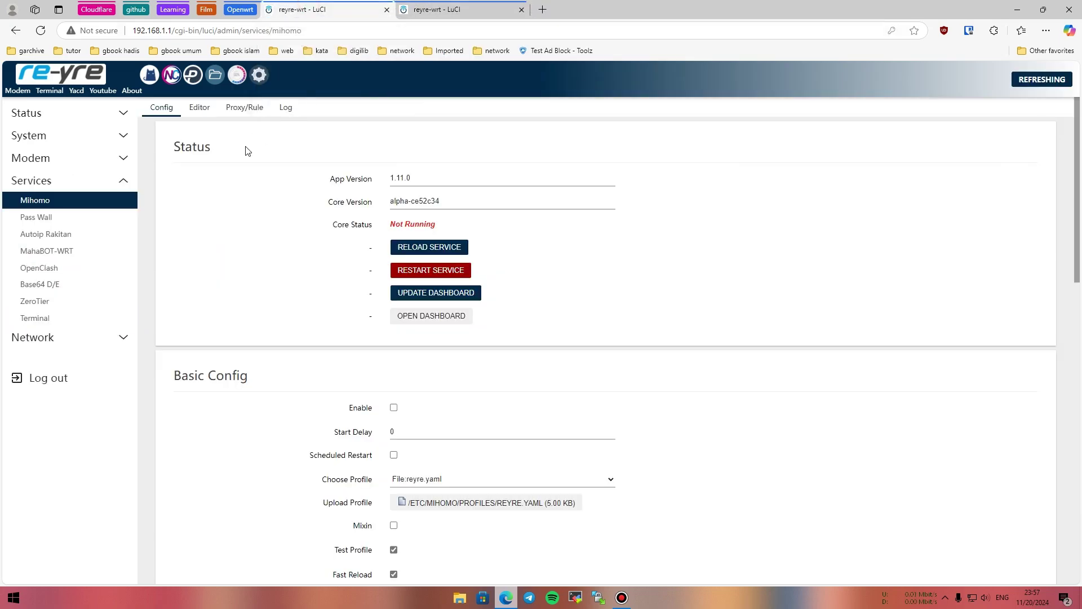
scroll(378, 254, down, 3)
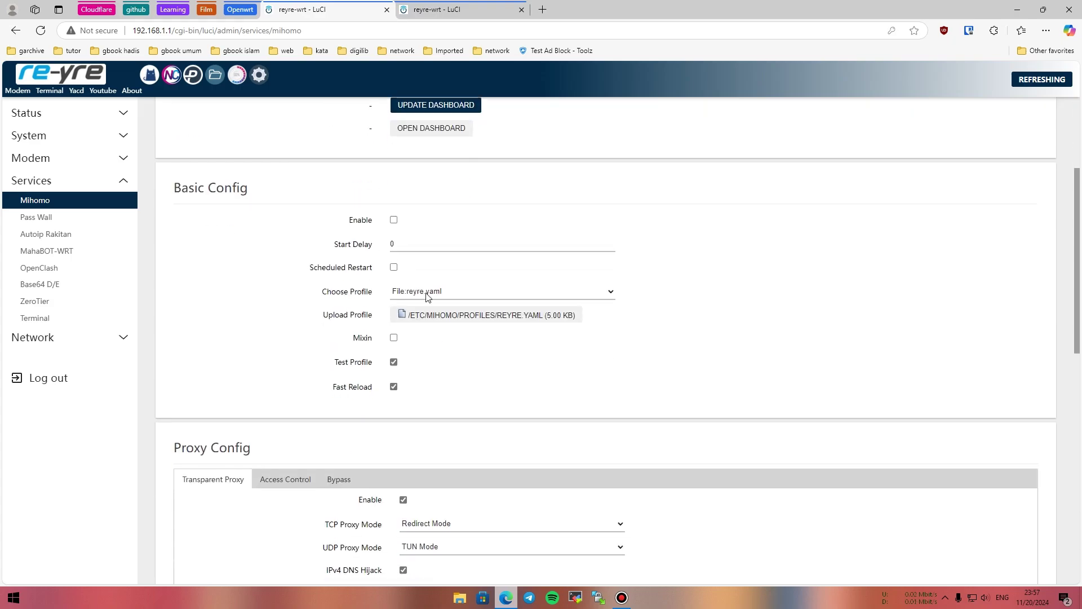
click(451, 292)
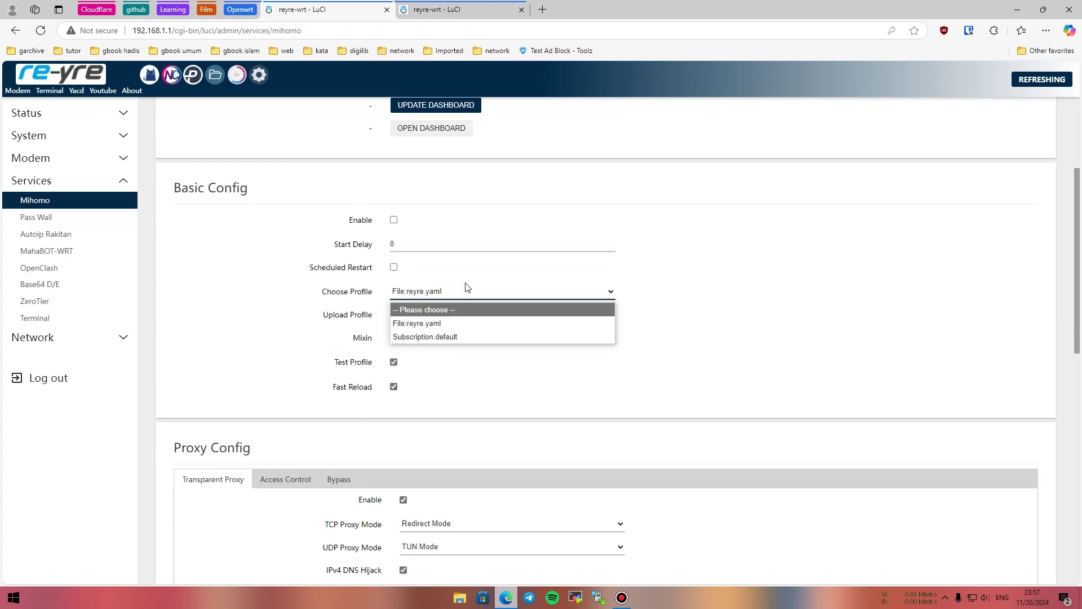
click(42, 31)
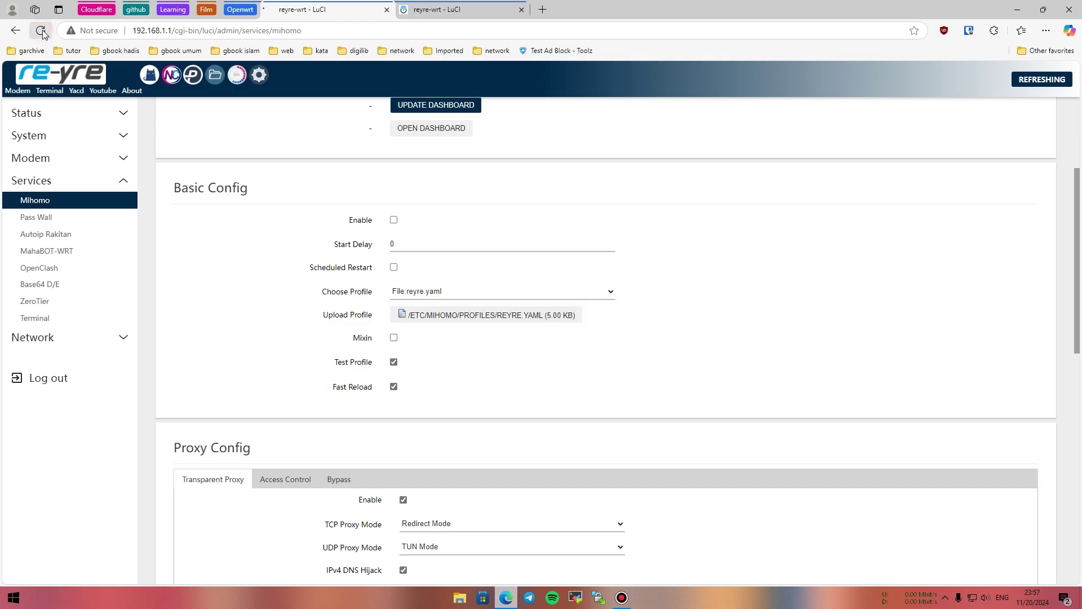
scroll(287, 173, down, 6)
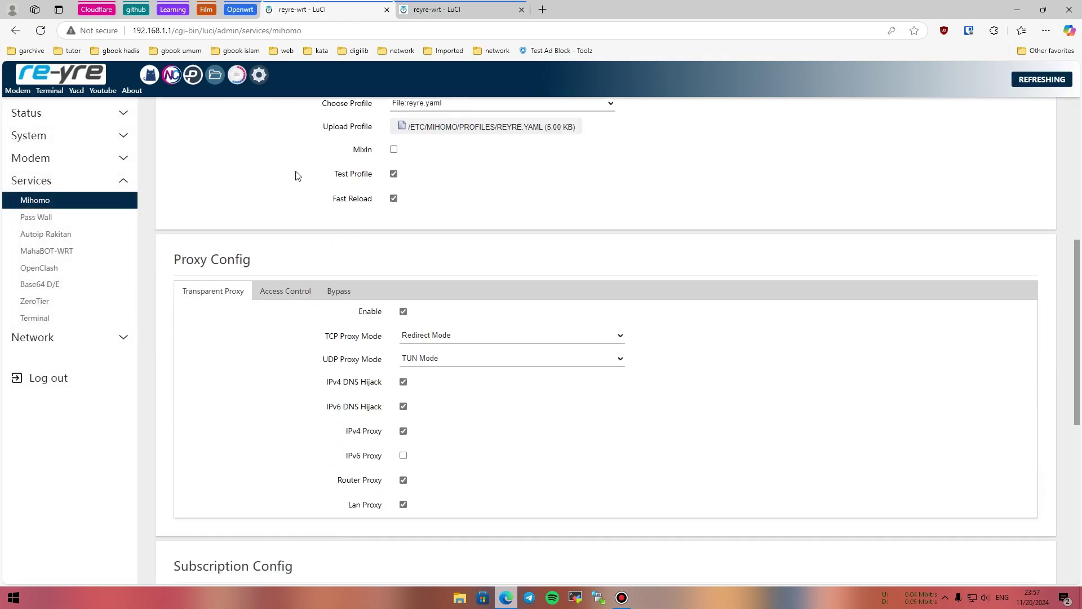
scroll(437, 244, up, 3)
click(490, 294)
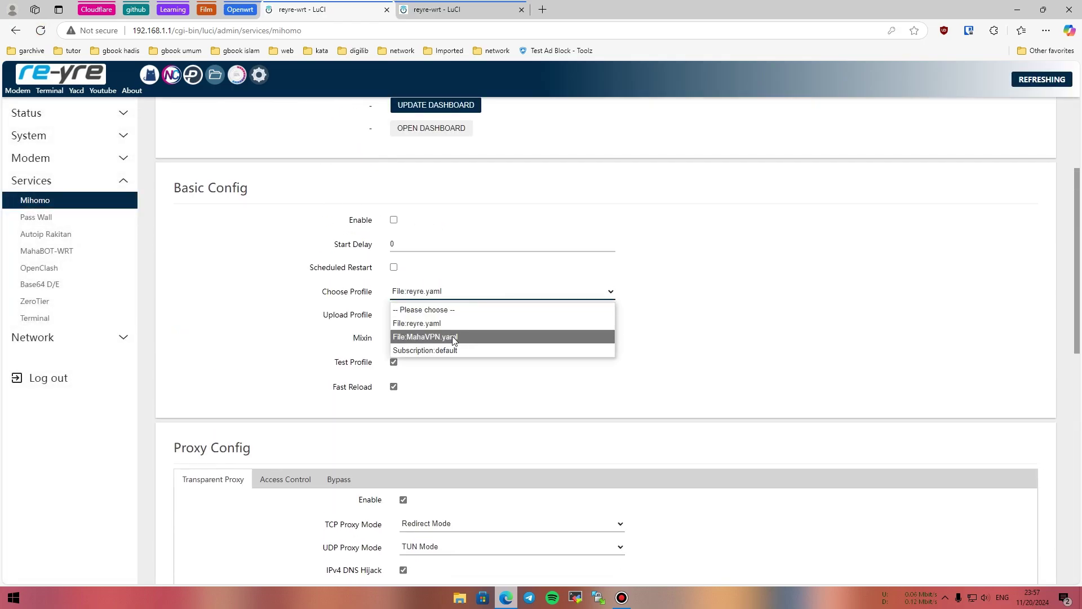
click(691, 299)
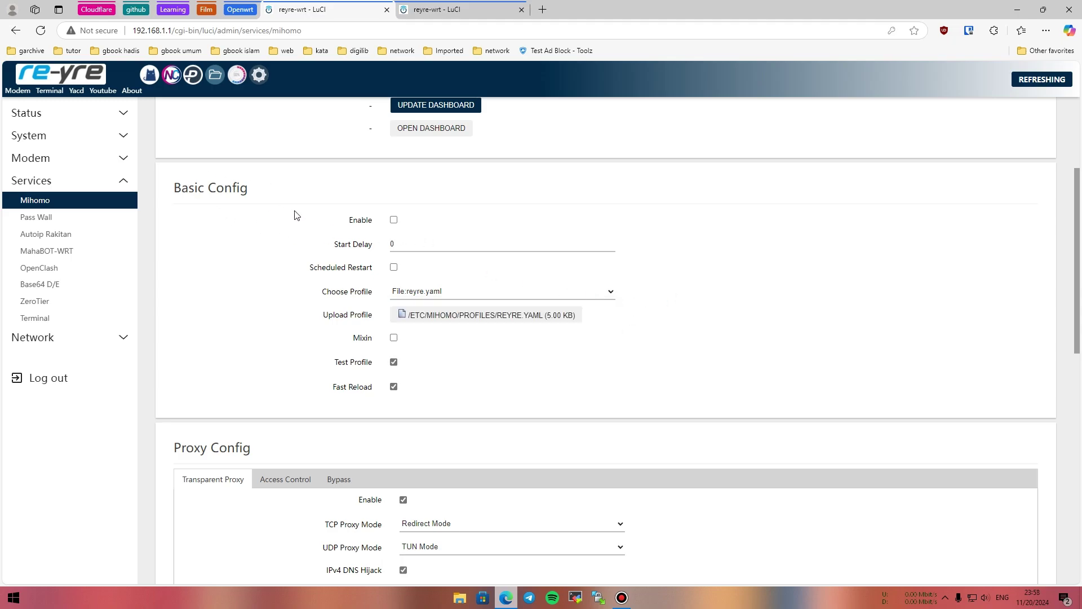
Tick Enable for Mihomo and select File:MahaVPN.yaml as the profile.
click(393, 221)
click(469, 292)
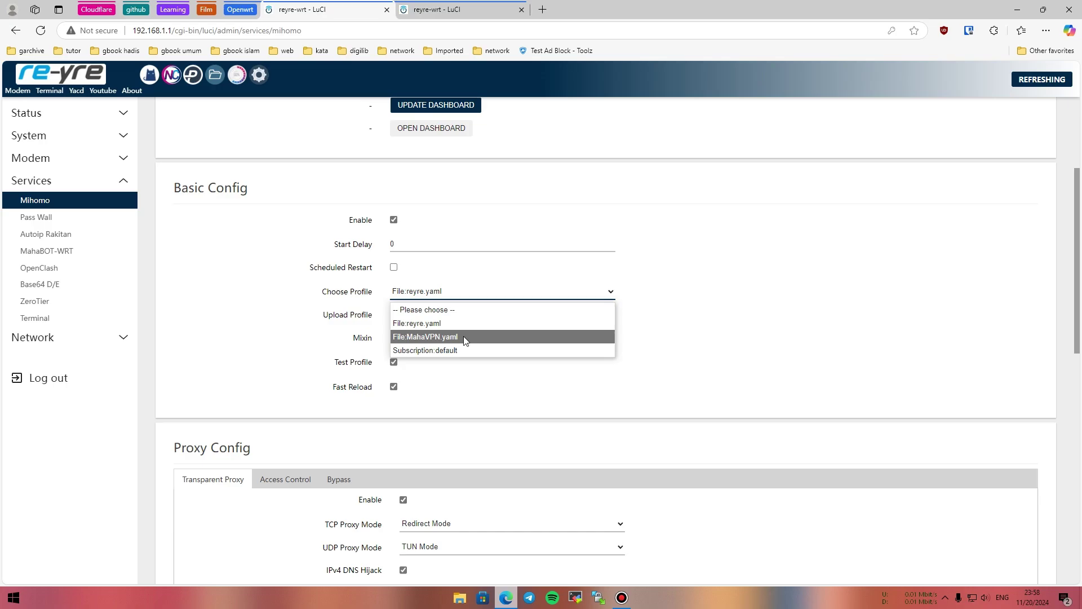
click(466, 337)
scroll(466, 333, down, 3)
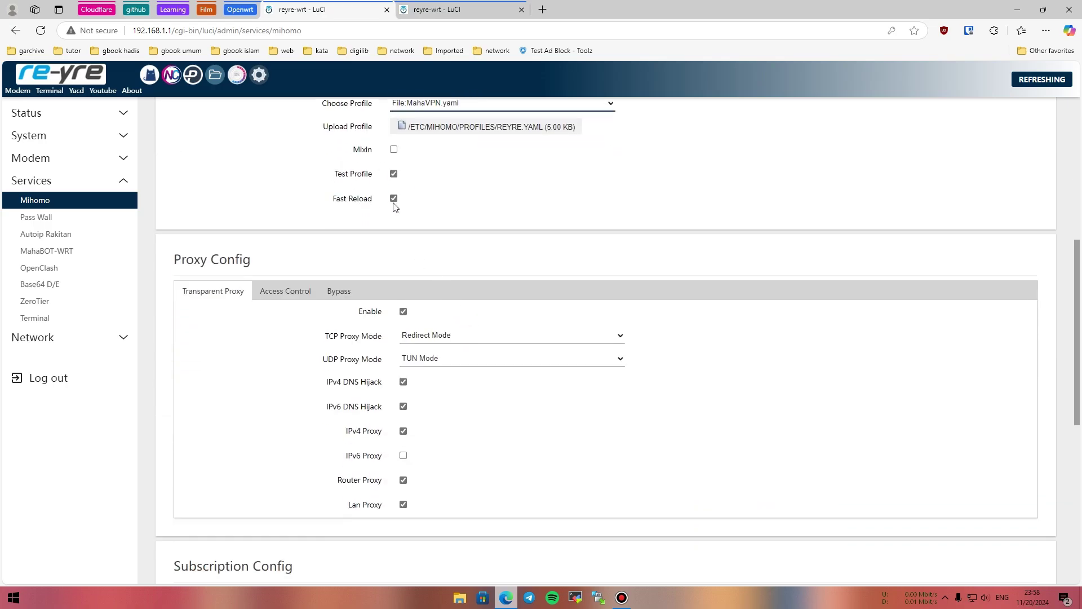
scroll(423, 214, down, 3)
scroll(414, 217, up, 3)
Set TCP and UDP Proxy Mode to TPROXY Mode and untick IPv6 DNS Hijack.
click(440, 338)
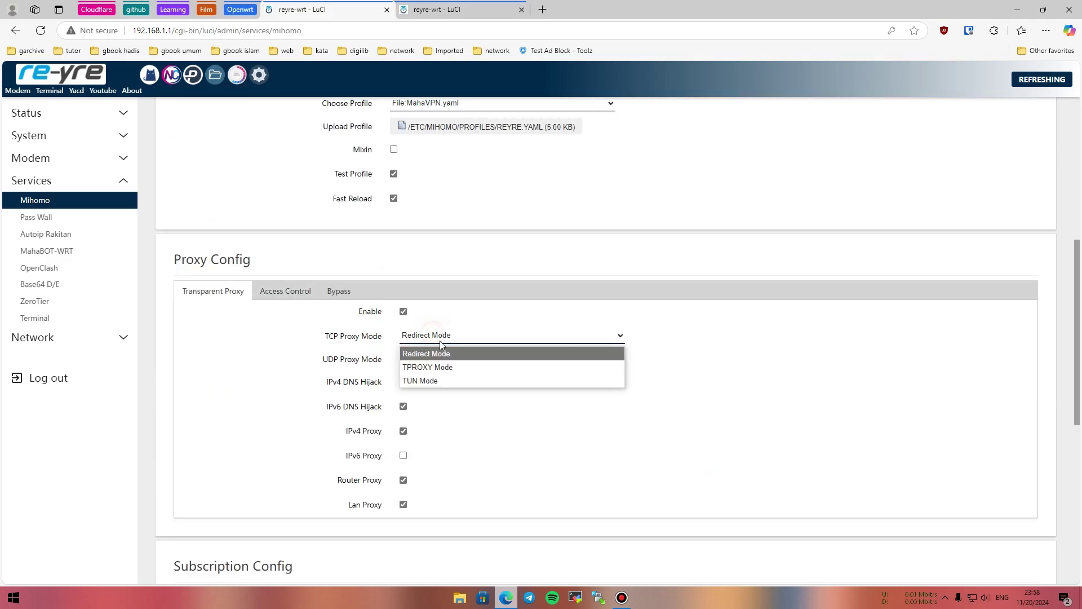
click(450, 367)
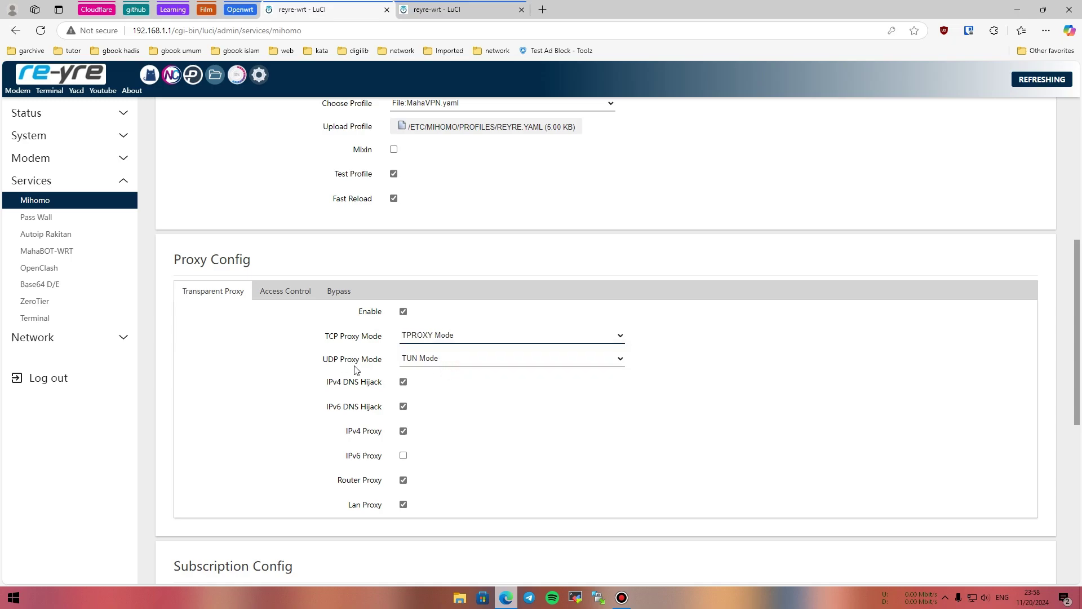
click(466, 363)
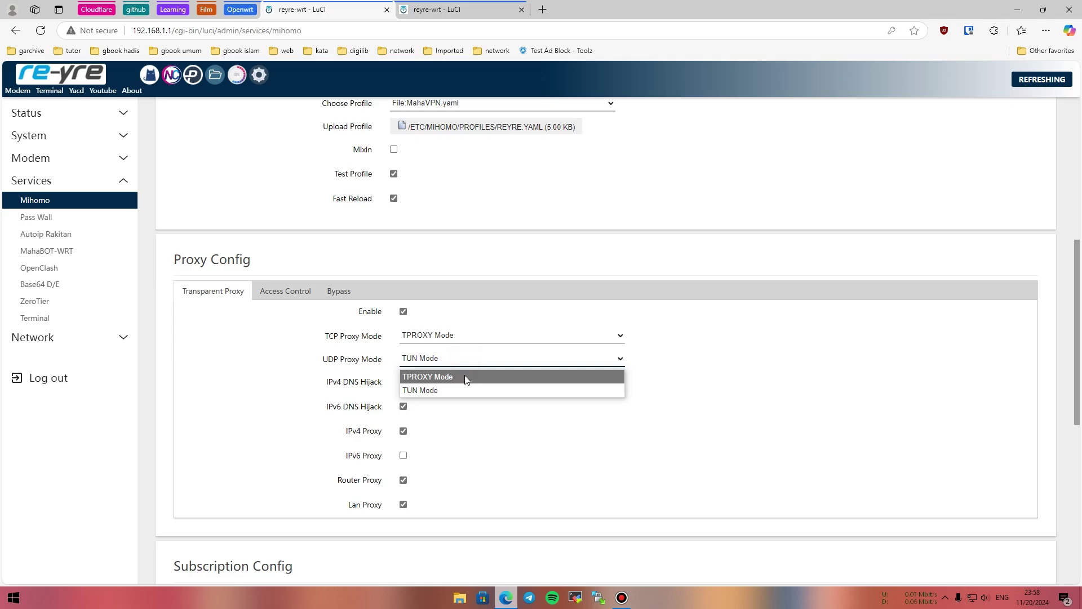
click(465, 377)
scroll(466, 369, down, 3)
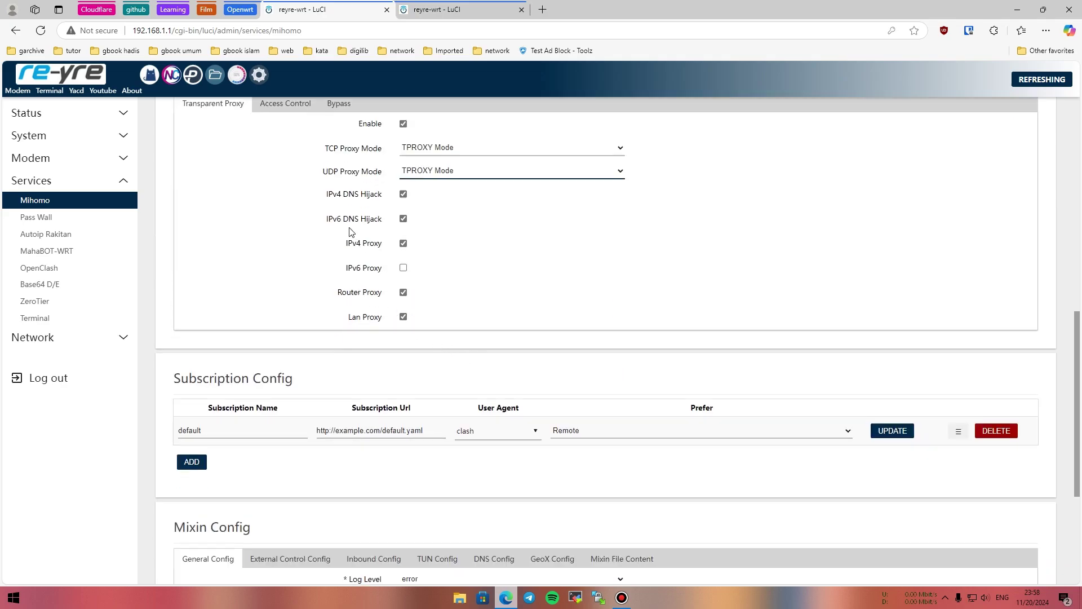
click(404, 221)
Review the Access Control and Bypass settings, leaving destination TCP ports at All Port.
scroll(428, 290, up, 3)
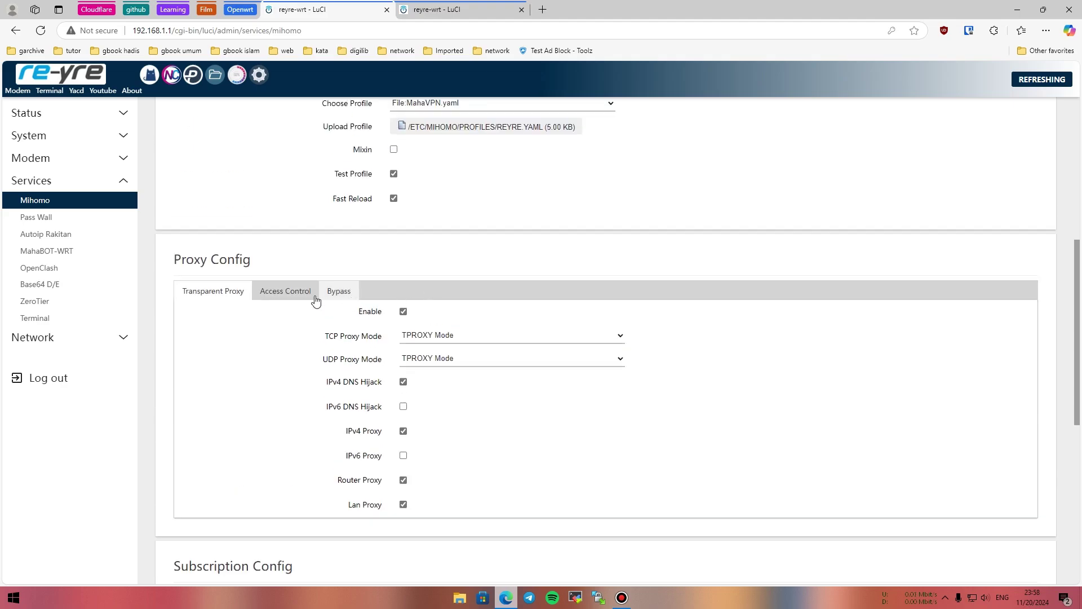
click(284, 293)
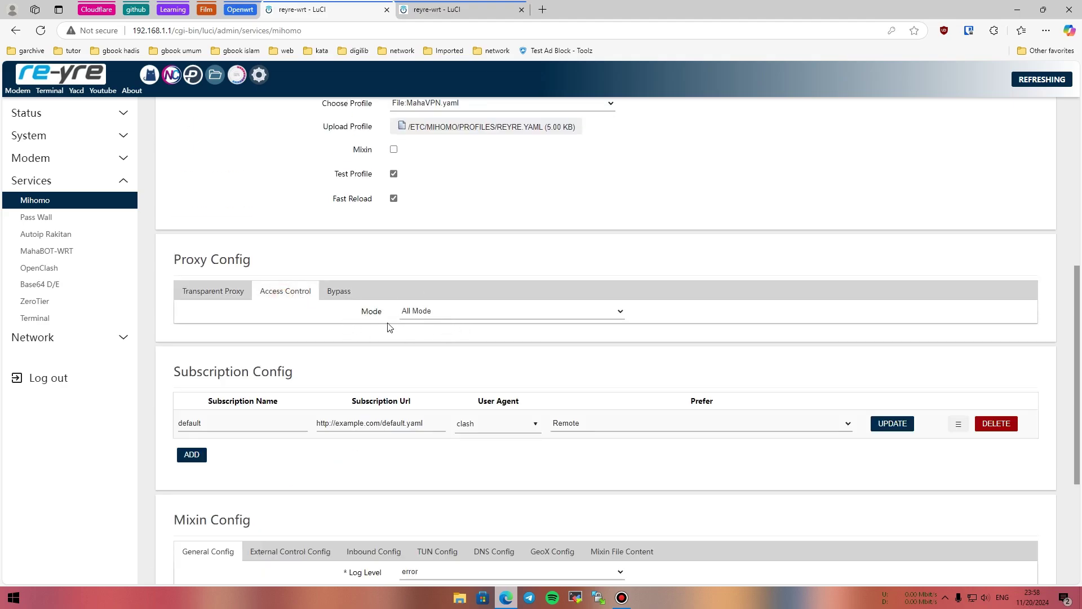
click(339, 293)
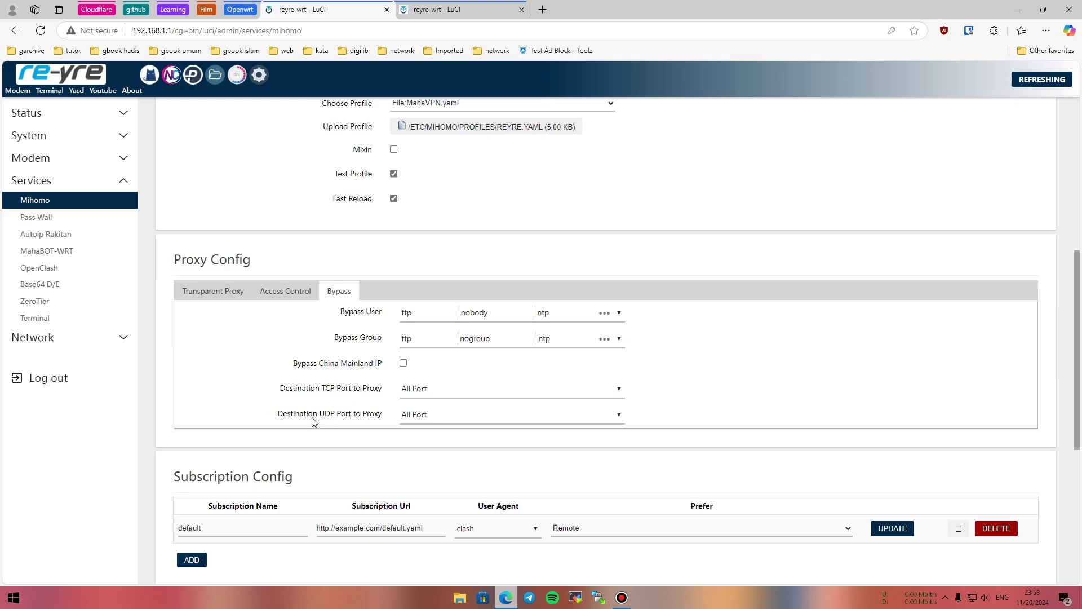
click(466, 389)
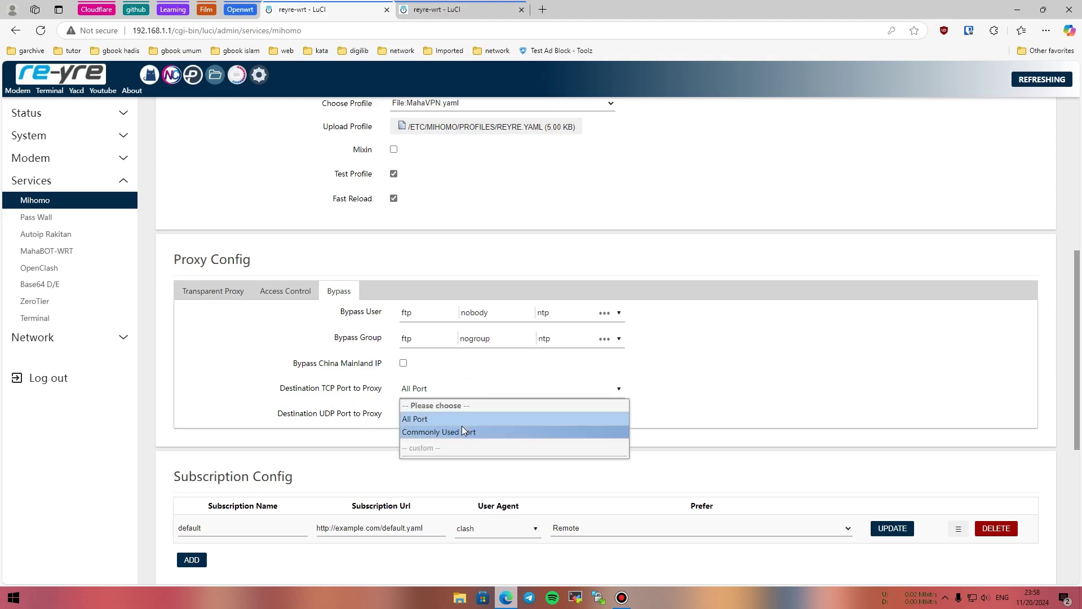
click(448, 389)
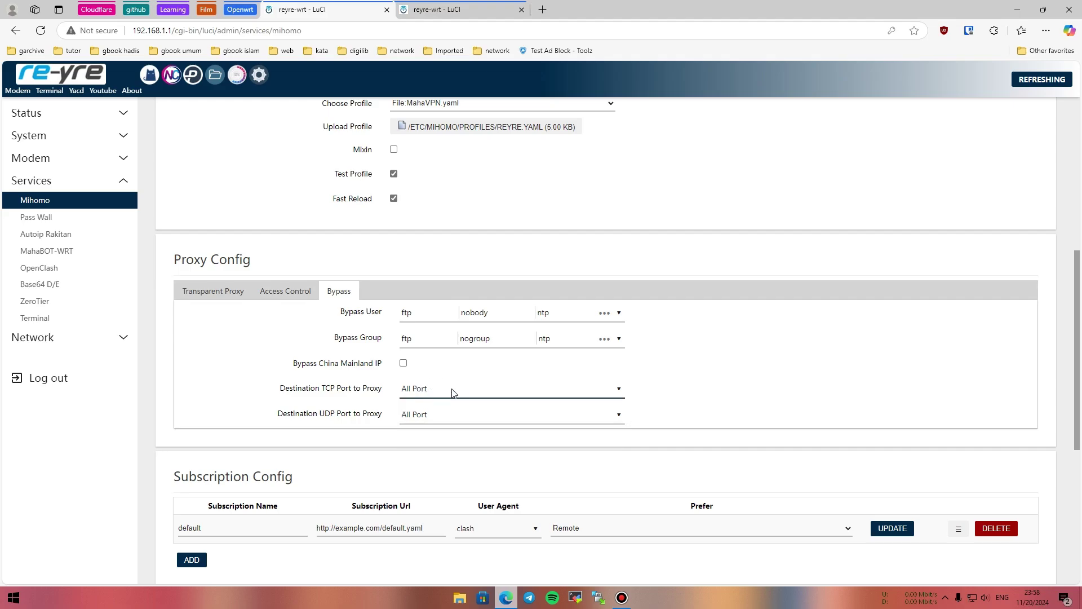
scroll(445, 384, down, 3)
click(433, 203)
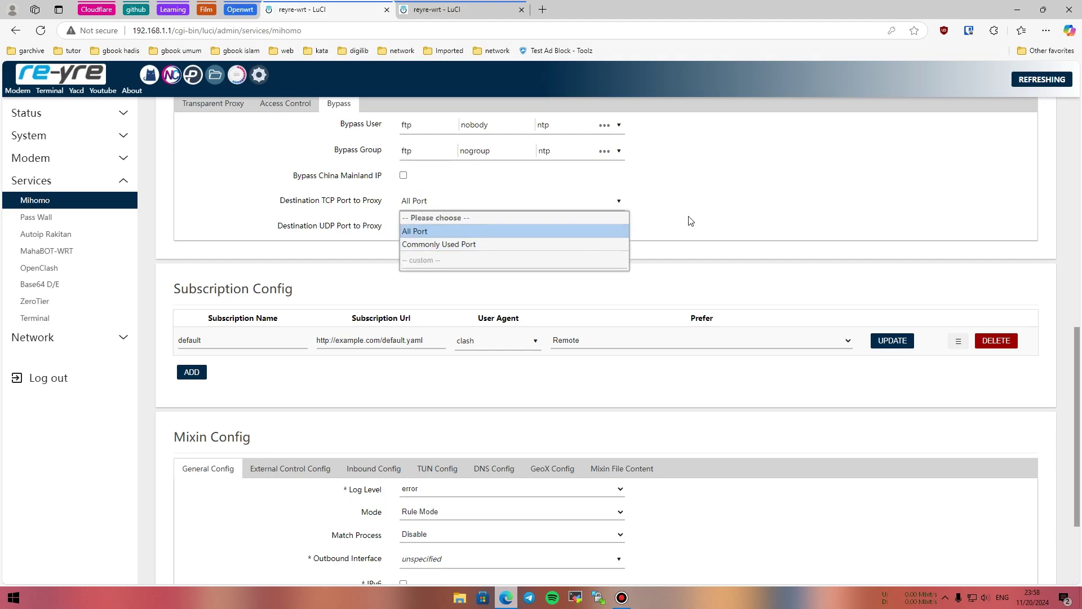
click(438, 232)
Reveal the API Secret in Mixin External Control Config and replace it with a new secret.
scroll(552, 214, down, 3)
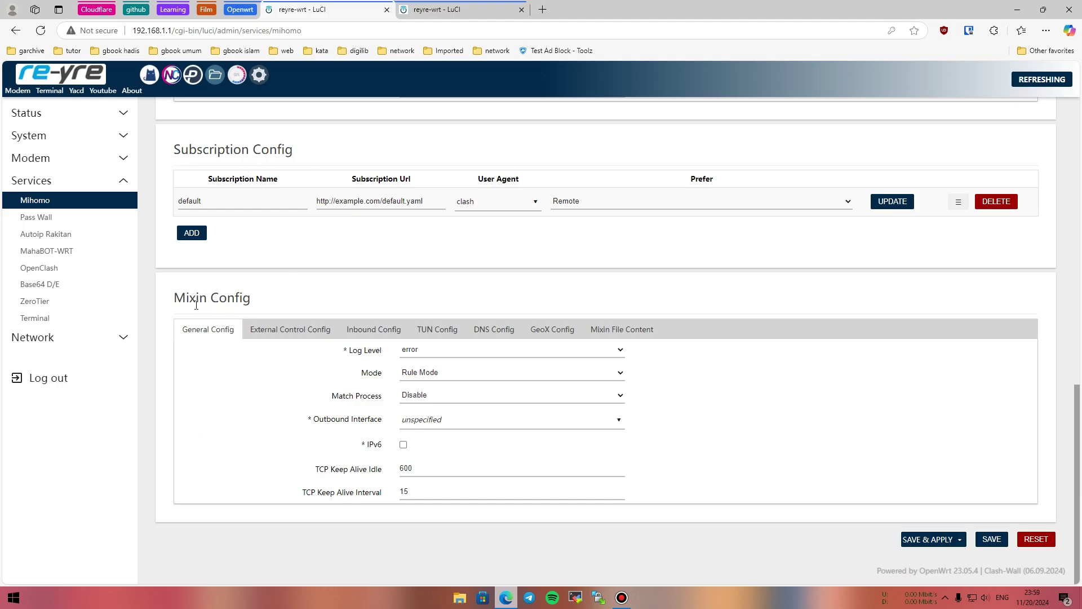
click(276, 336)
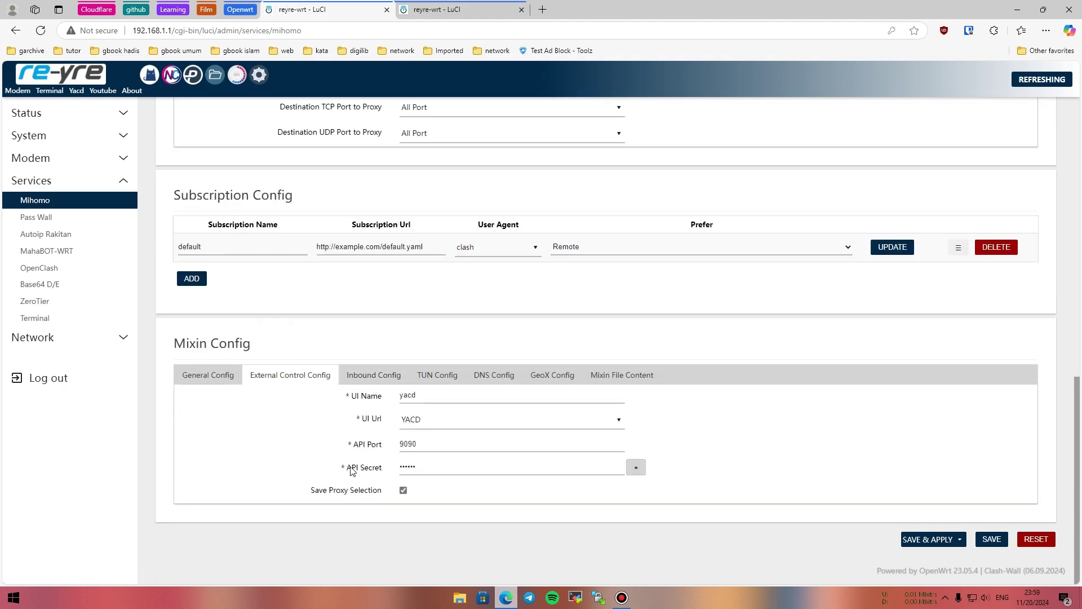
click(631, 469)
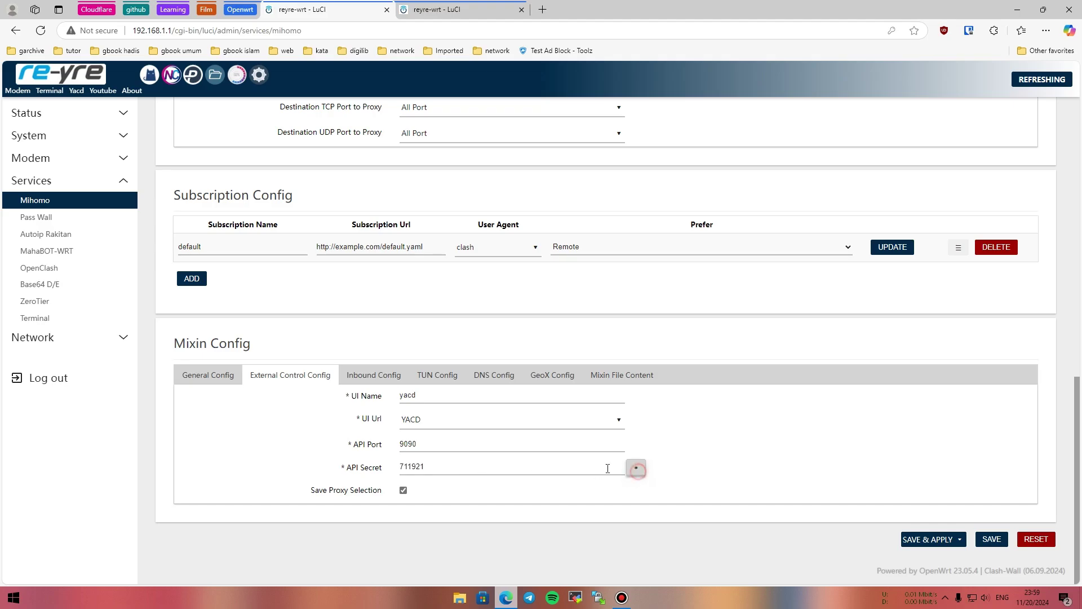
double_click(449, 468)
text(mahavpn)
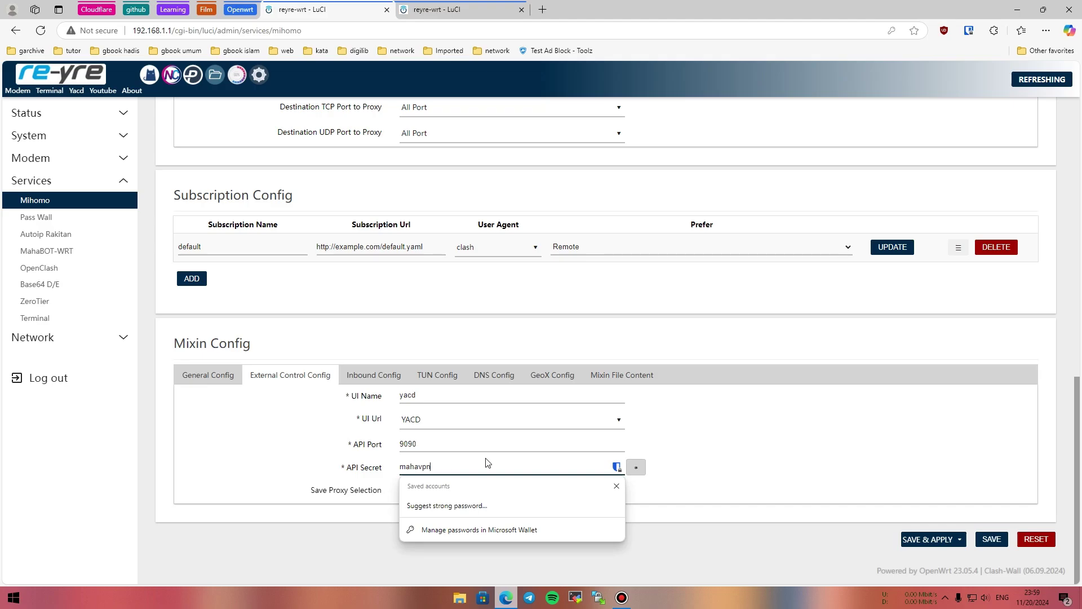
click(849, 453)
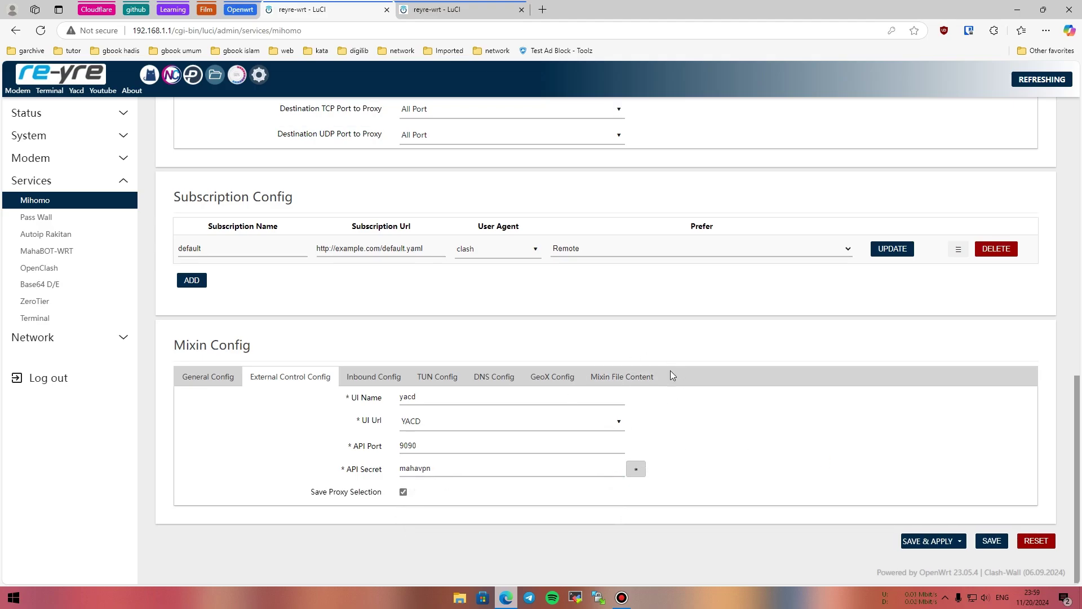
scroll(676, 383, up, 10)
scroll(693, 386, down, 6)
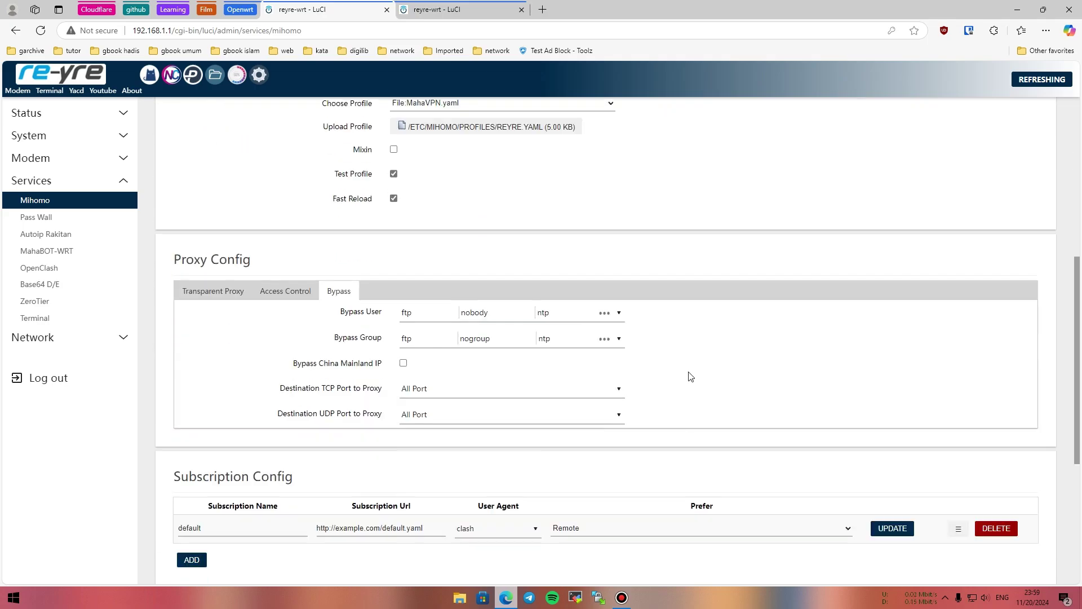
scroll(496, 279, down, 5)
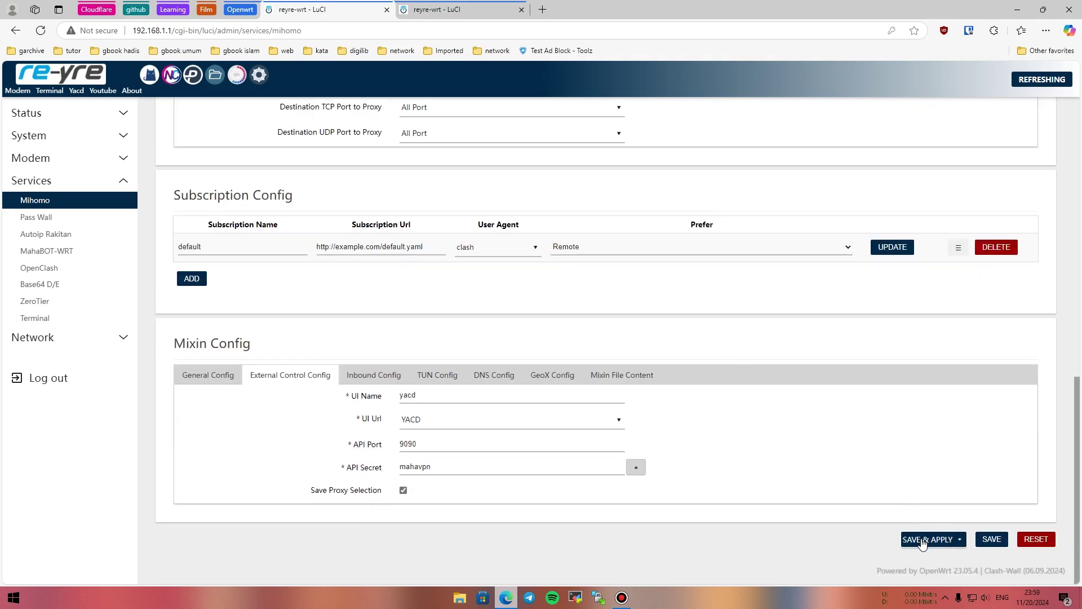
Open OpenClash in a background tab, disable OpenClash there, and close that tab.
middle_click(149, 80)
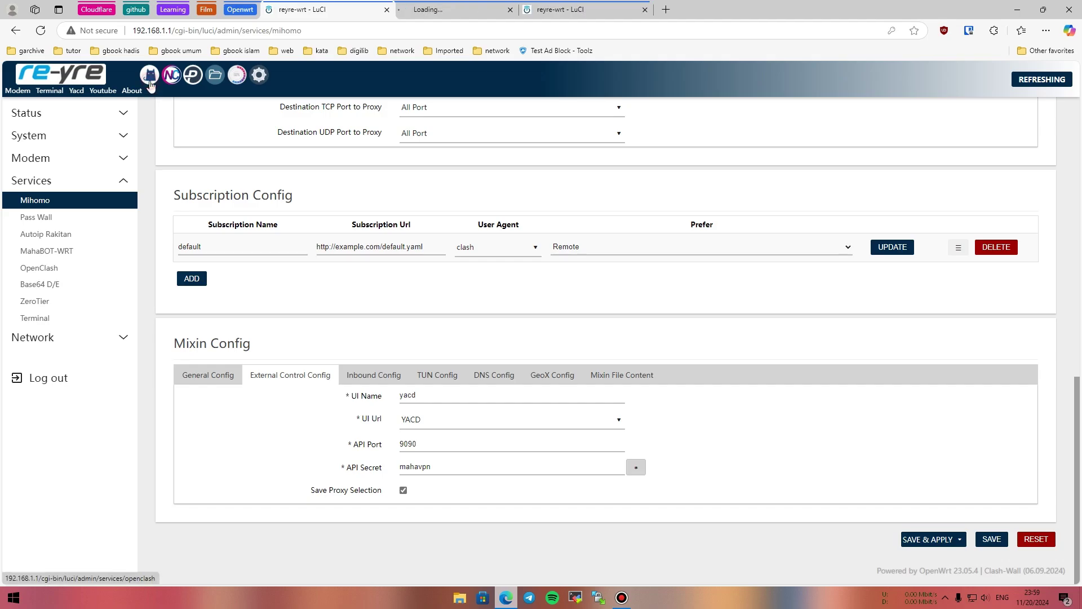
mouse_move(459, 5)
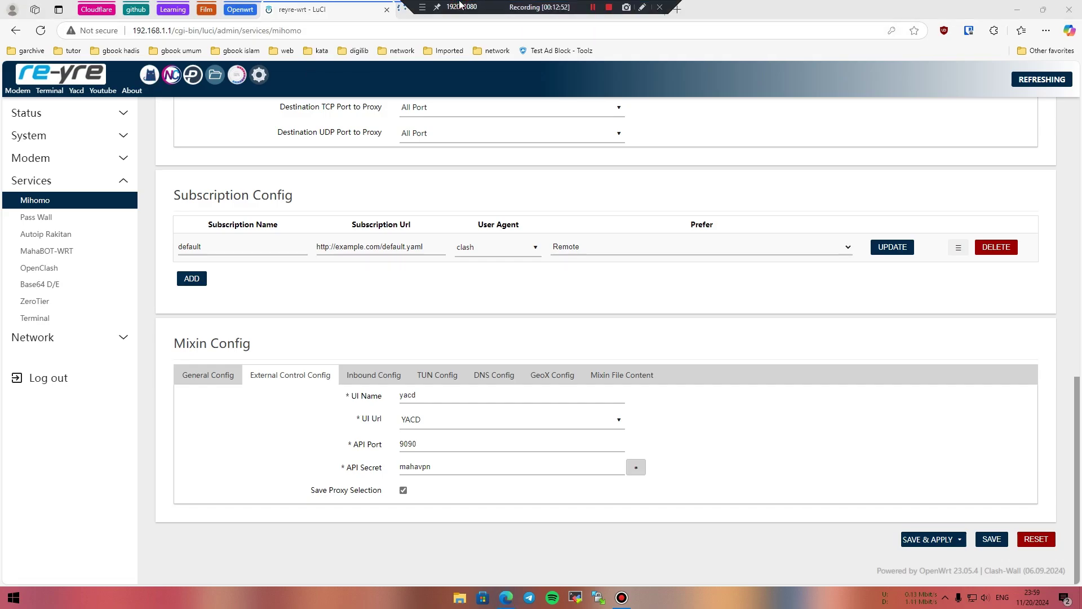
click(461, 10)
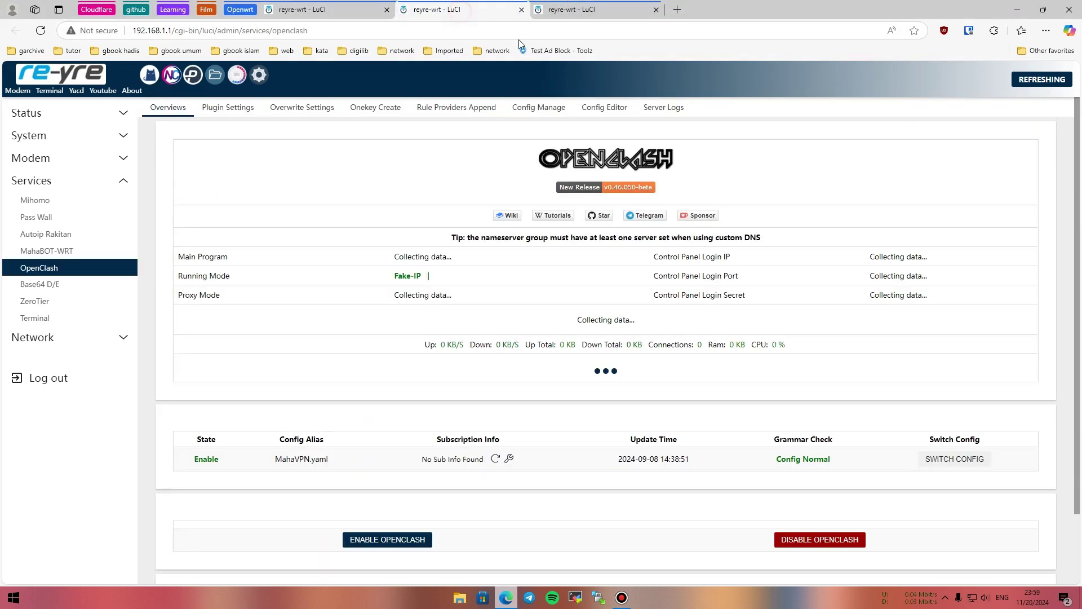
scroll(820, 458, down, 2)
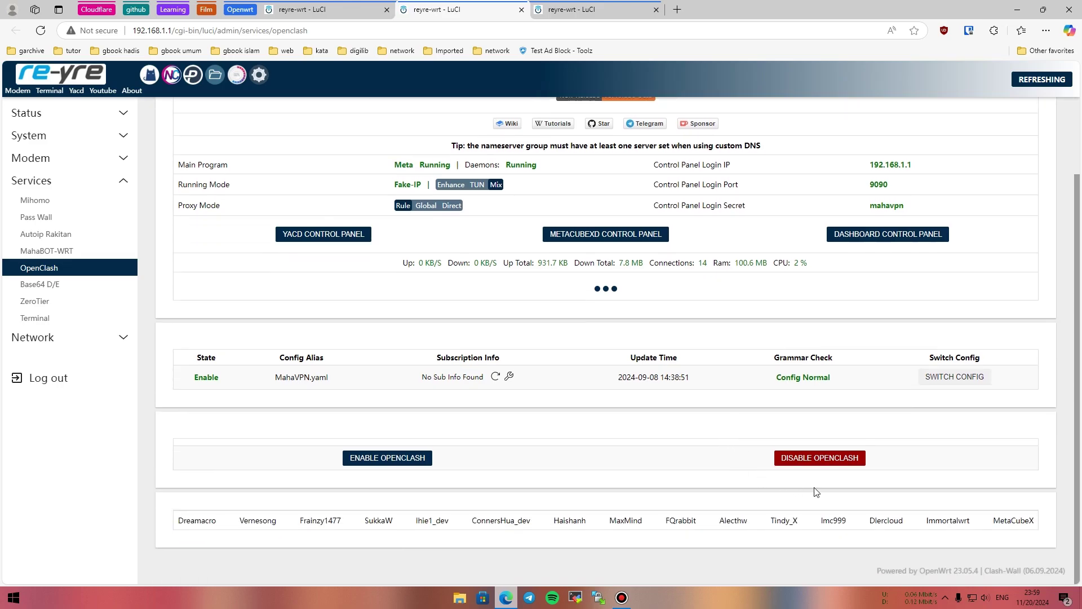
click(820, 457)
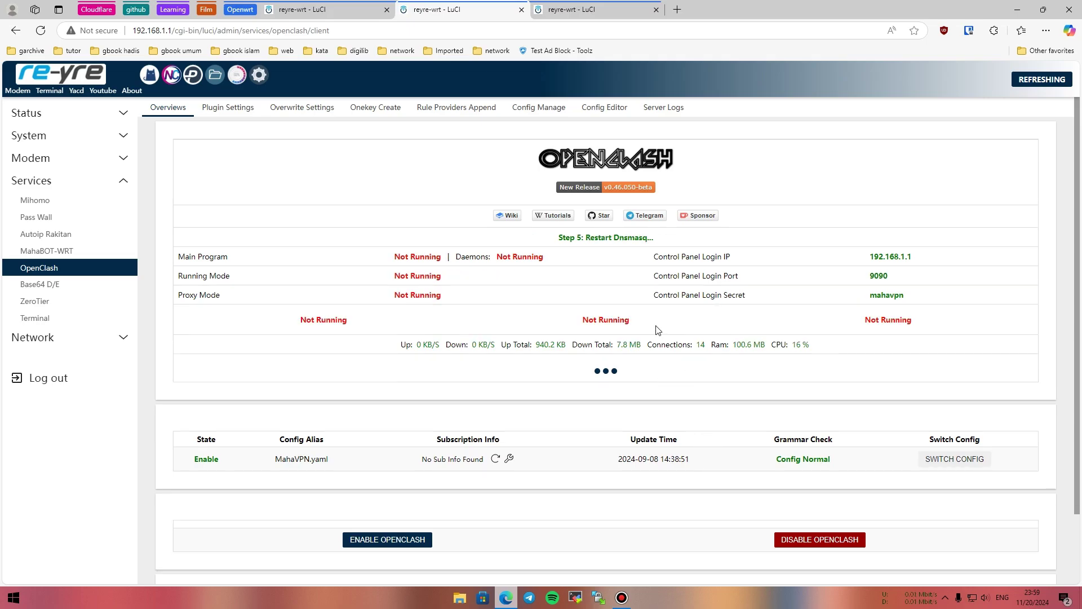
click(521, 10)
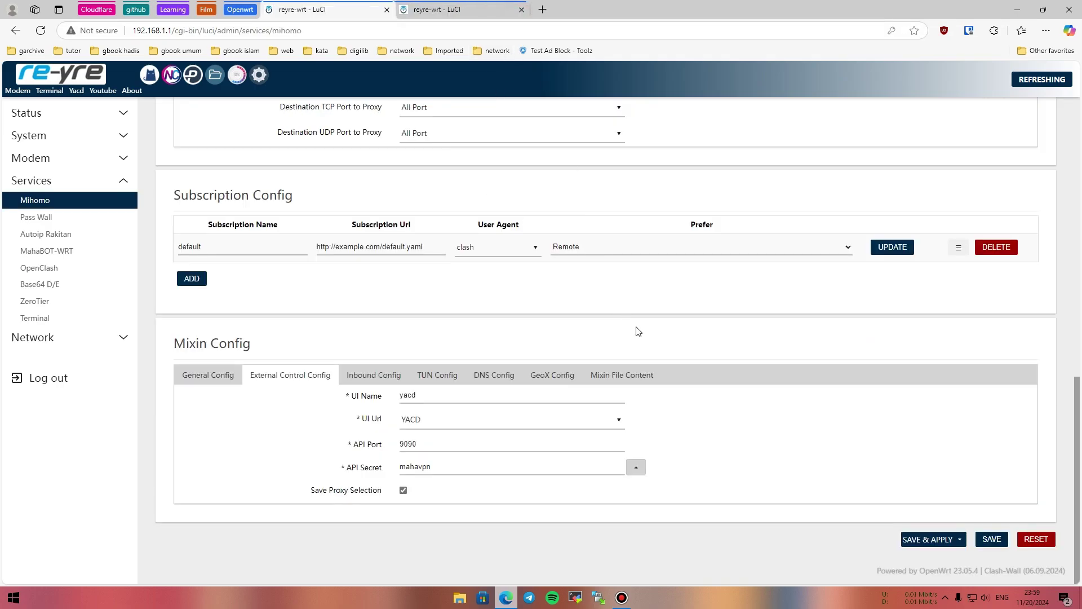
Save & Apply the Mihomo configuration and open its Log page.
click(931, 539)
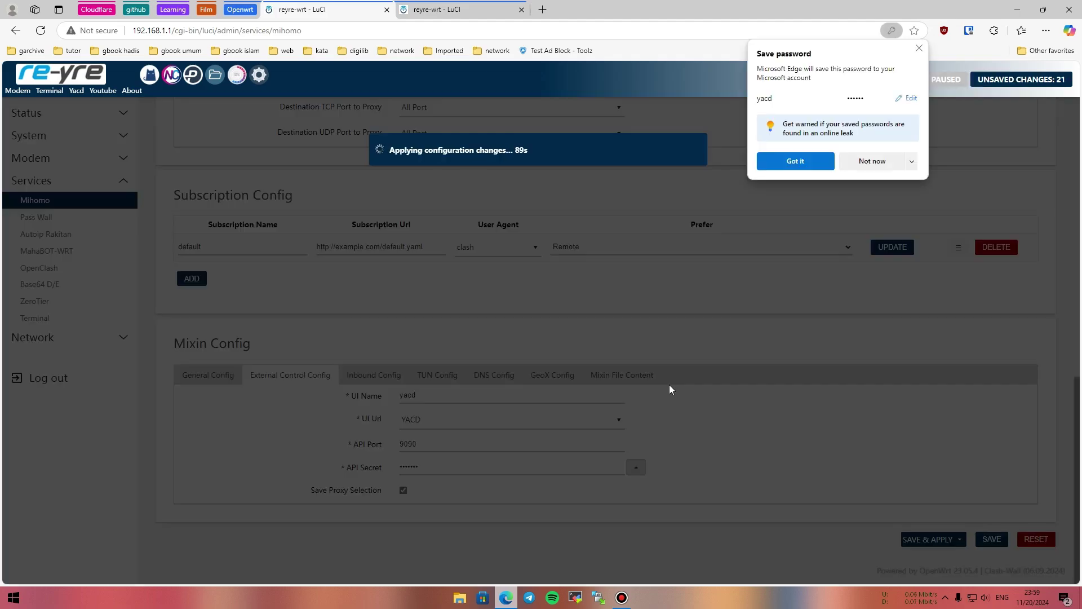
click(919, 49)
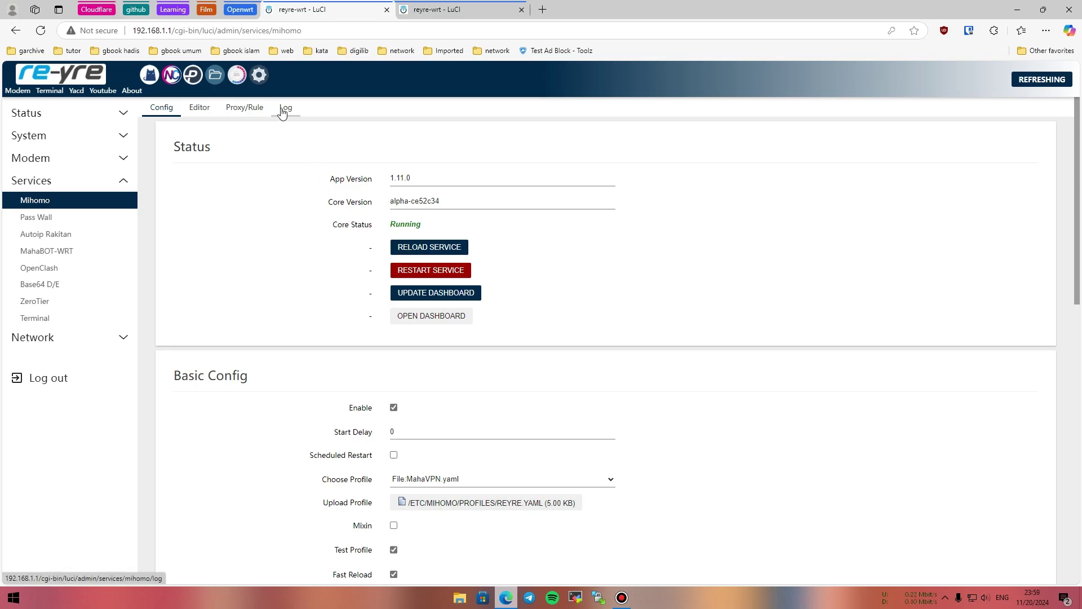
click(284, 109)
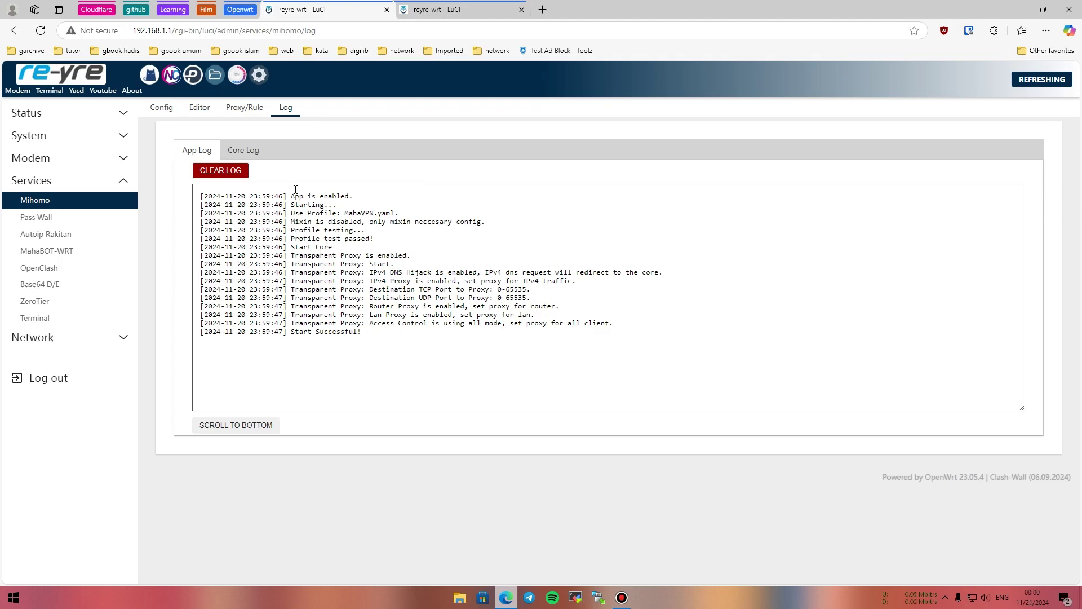
View the Mihomo Core Log, then return to the Config page.
click(235, 157)
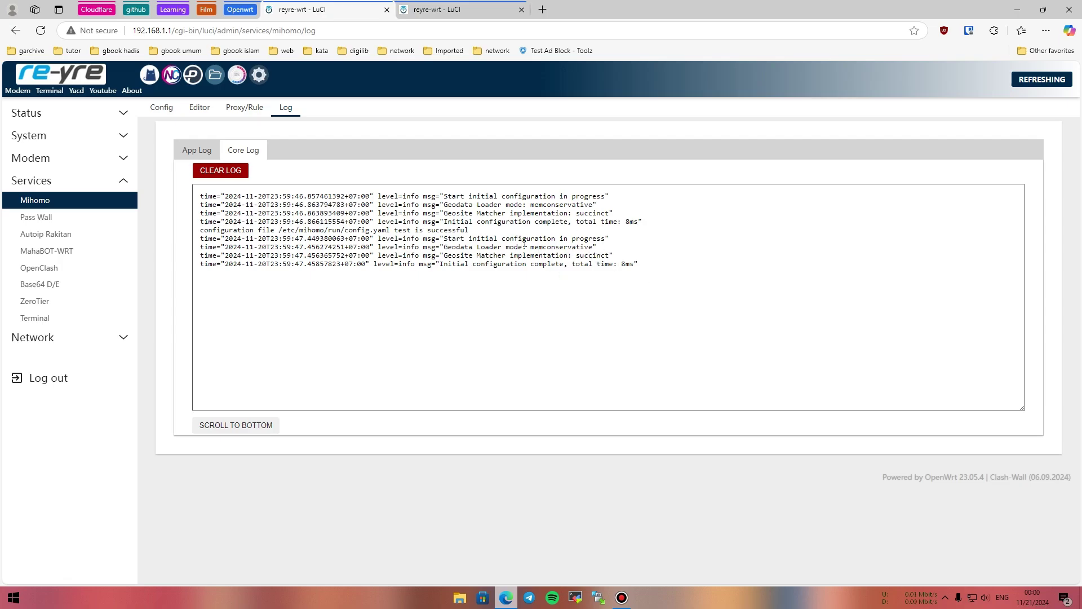
click(163, 108)
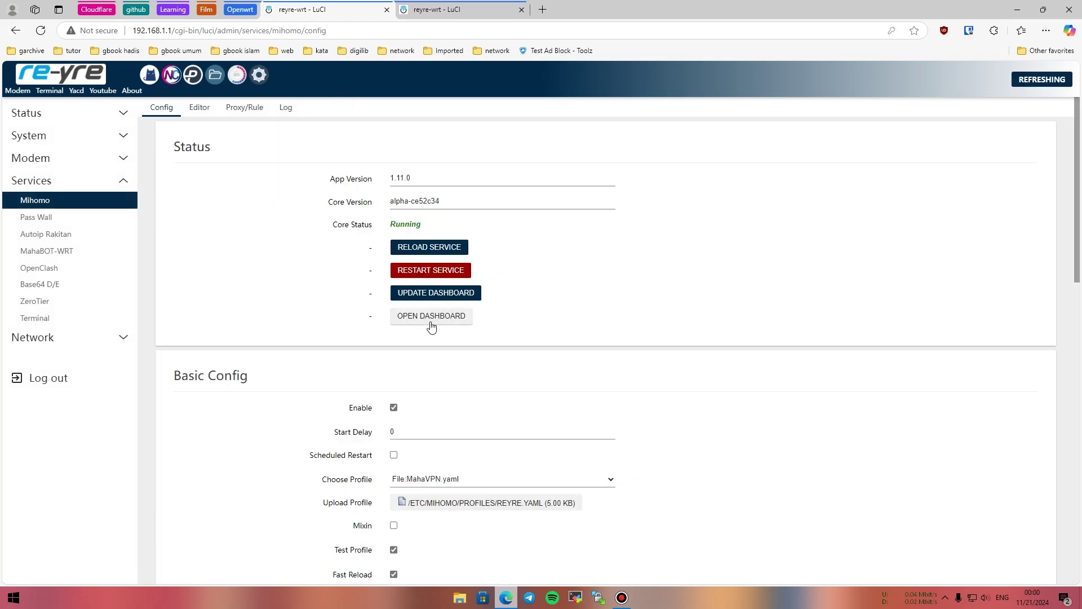
Open the Mihomo Yacd dashboard and show its Proxies page.
click(431, 317)
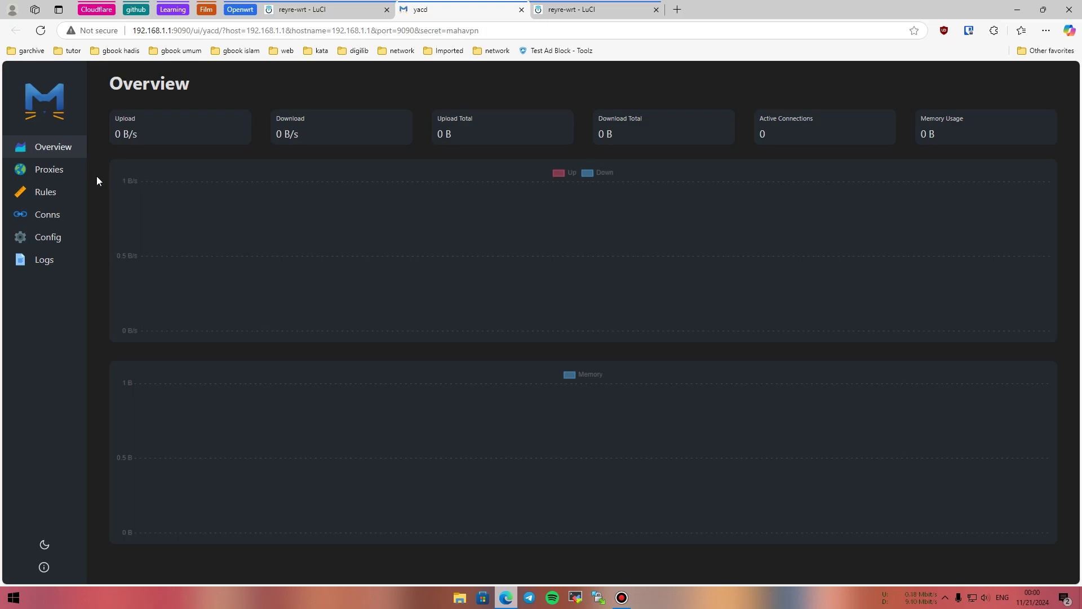
click(53, 176)
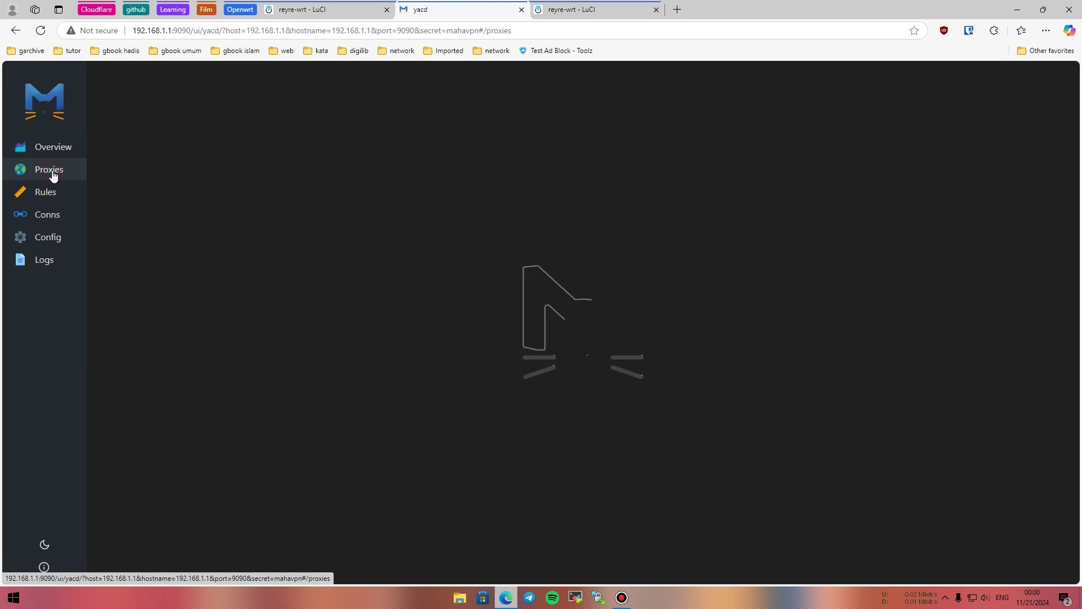
scroll(333, 222, down, 10)
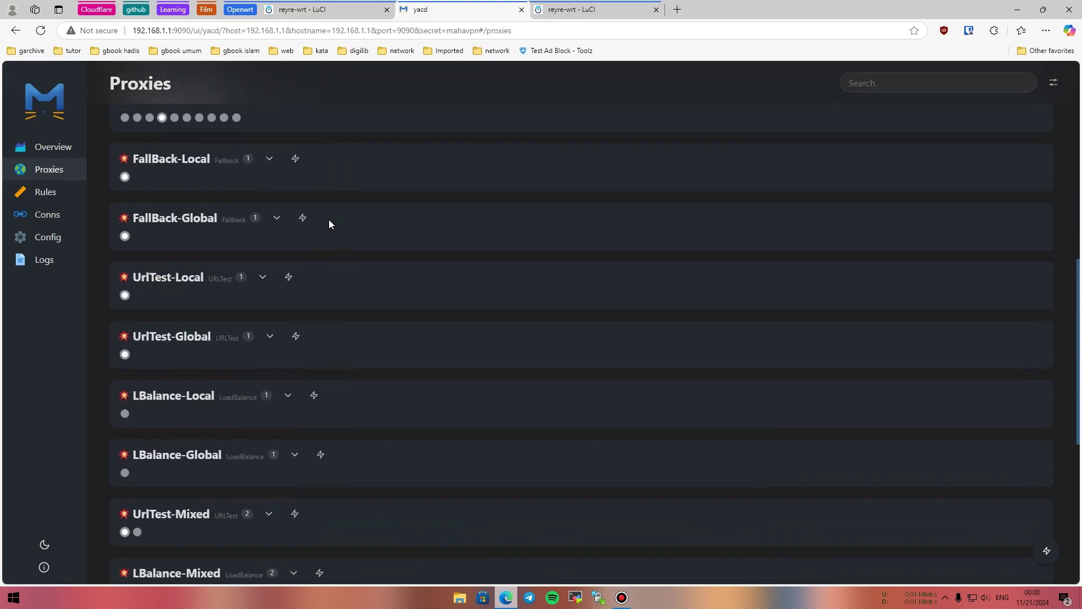
scroll(336, 220, up, 10)
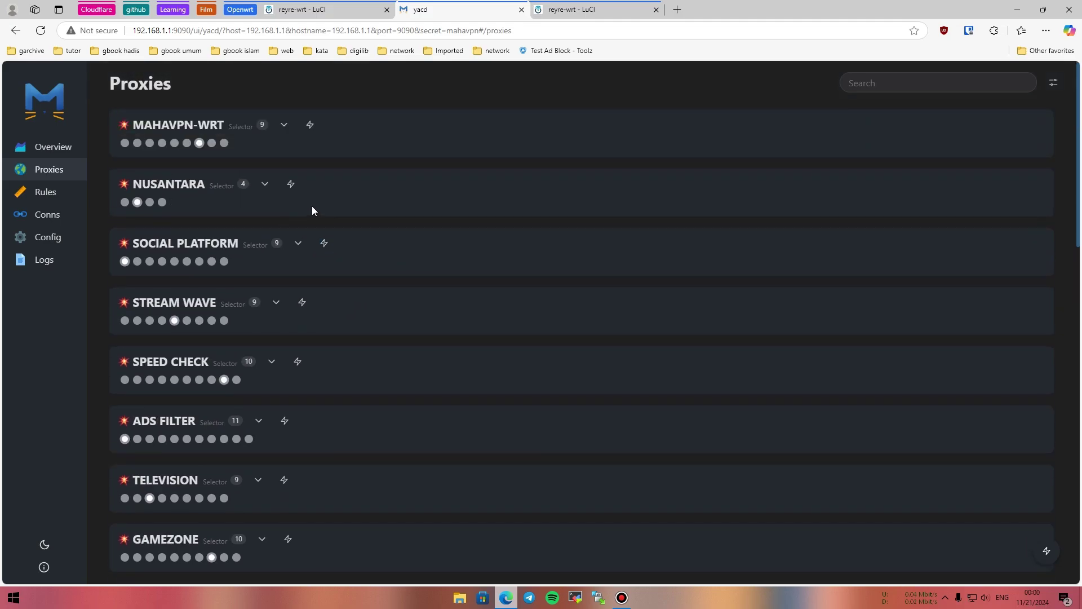
scroll(312, 205, down, 15)
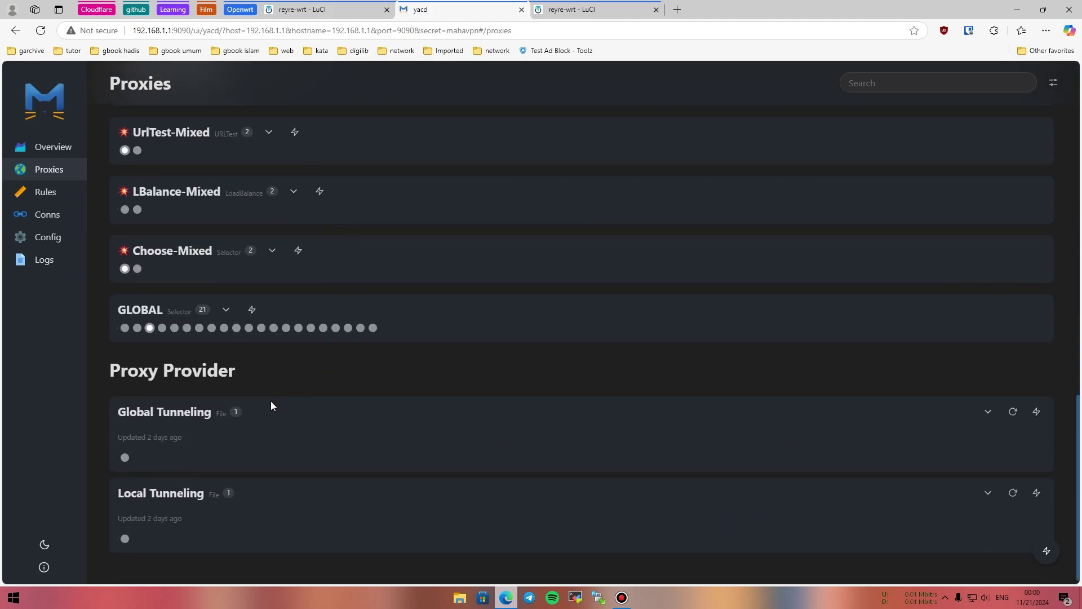
Expand the Global Tunneling and Local Tunneling providers to reveal SG-TROJAN and INDO-TROJAN.
click(211, 414)
scroll(290, 419, down, 1)
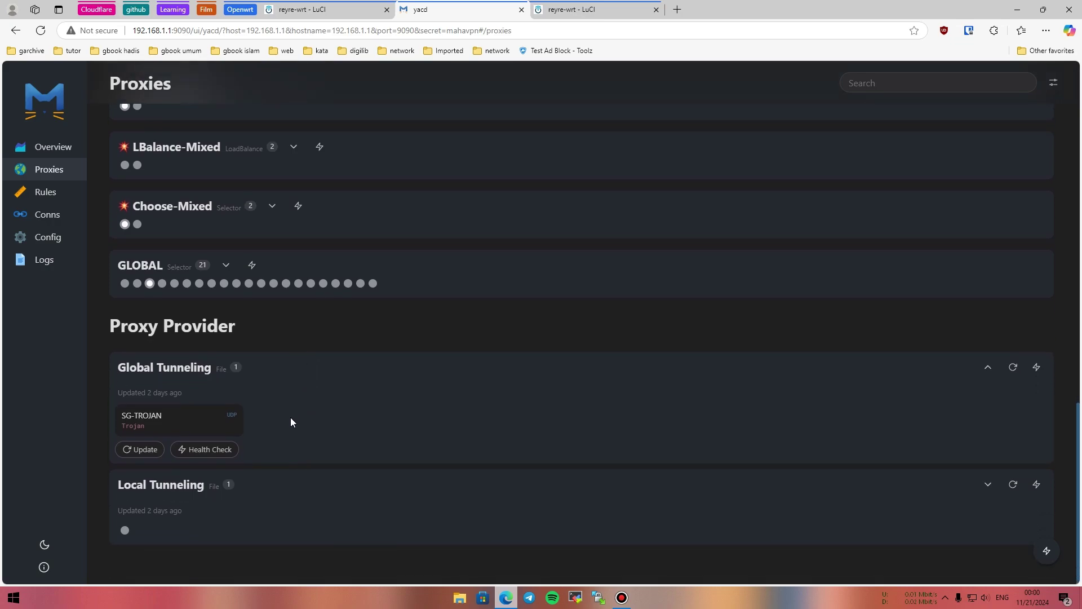
click(188, 486)
scroll(298, 456, down, 1)
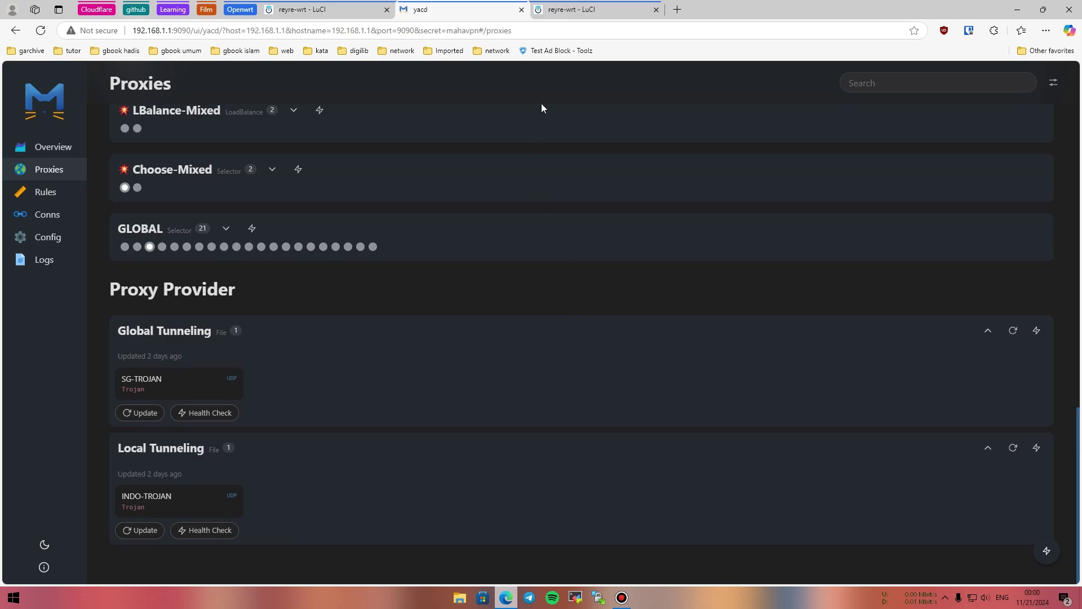
click(570, 9)
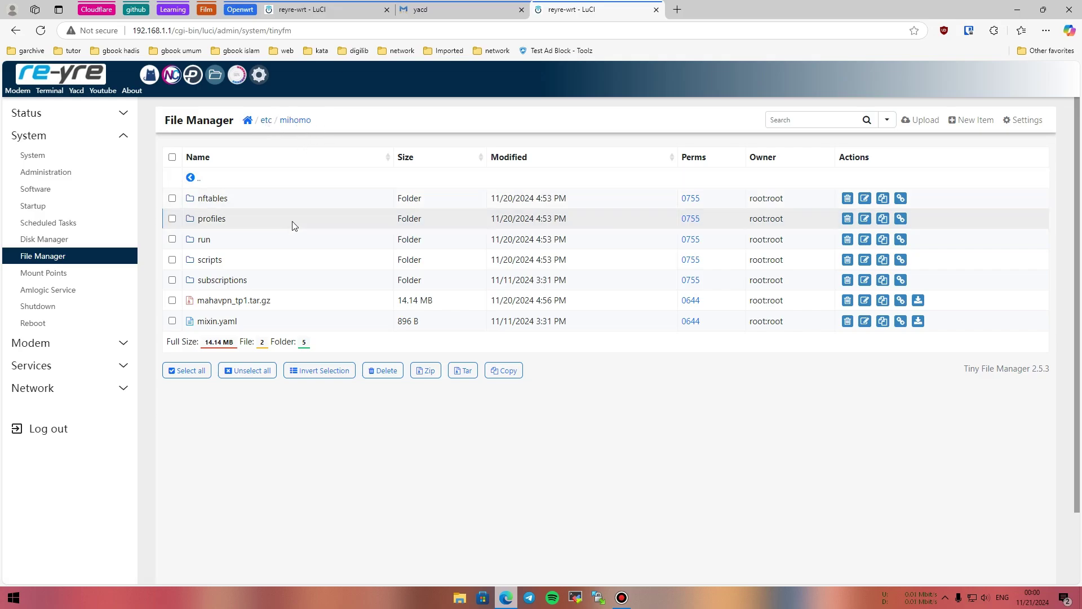
Browse from /etc/mihomo into run/proxy_provider to list its five YAML provider files.
click(204, 242)
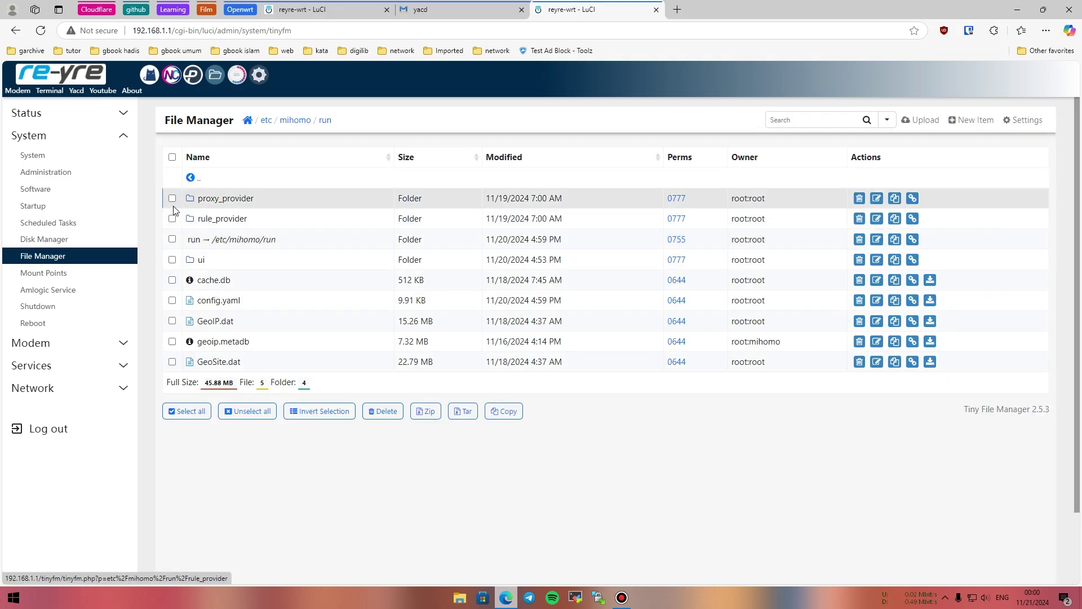
click(230, 201)
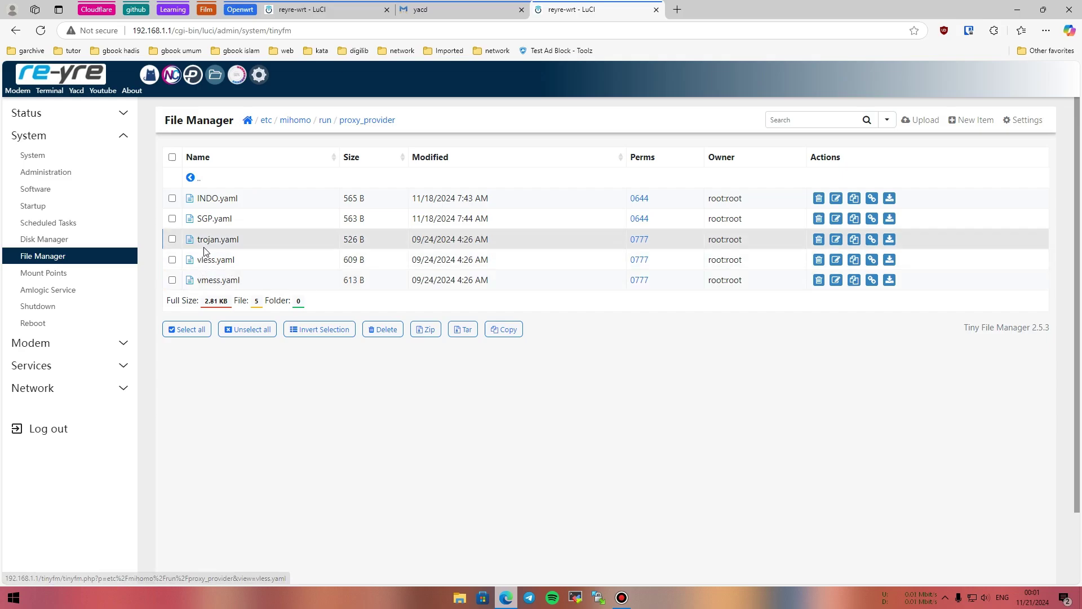
View the contents of INDO.yaml and SGP.yaml in the proxy_provider folder.
click(223, 198)
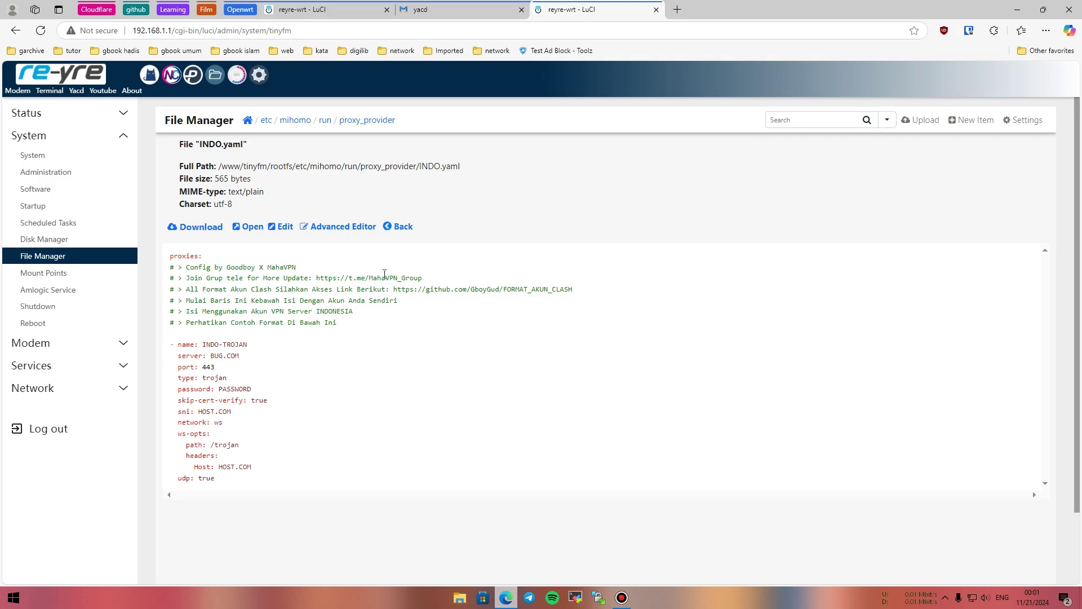
click(401, 226)
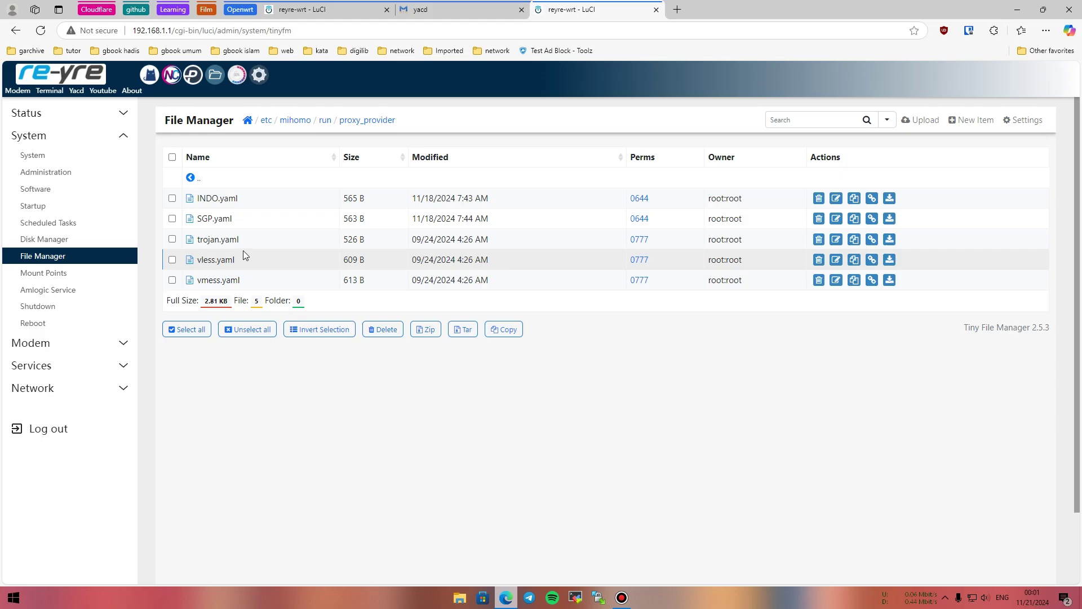
click(212, 219)
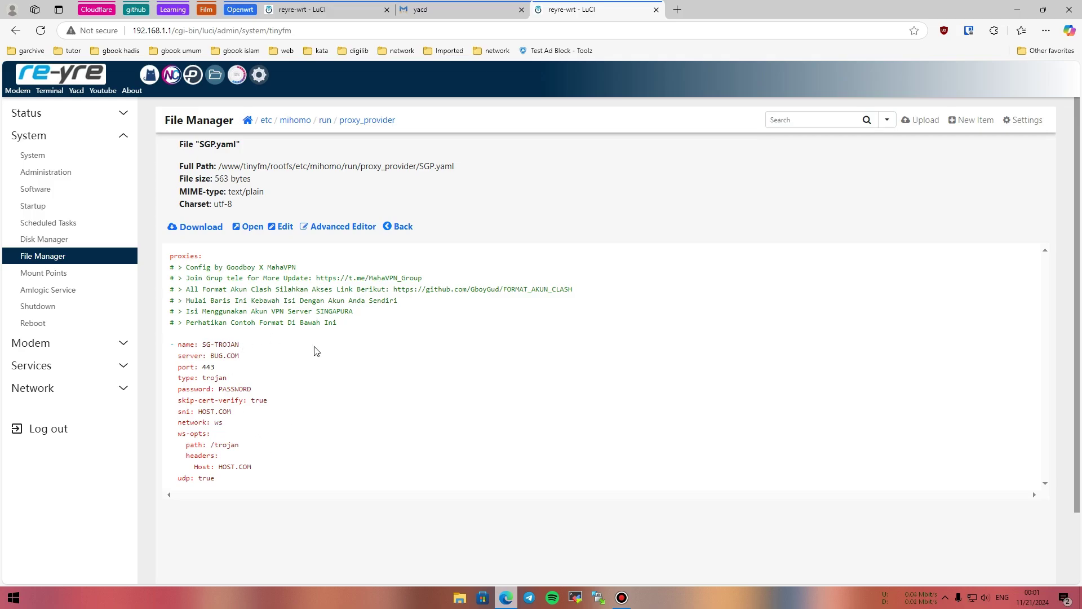
click(399, 229)
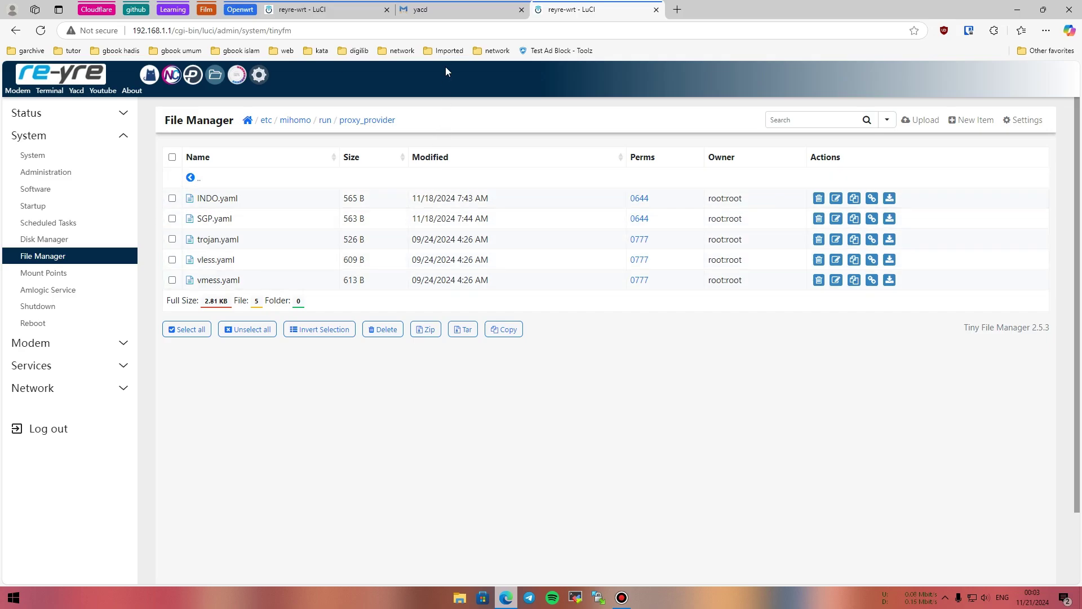
Check Mihomo's Proxy Config section in LuCI, then return to the Yacd Proxies page.
click(445, 10)
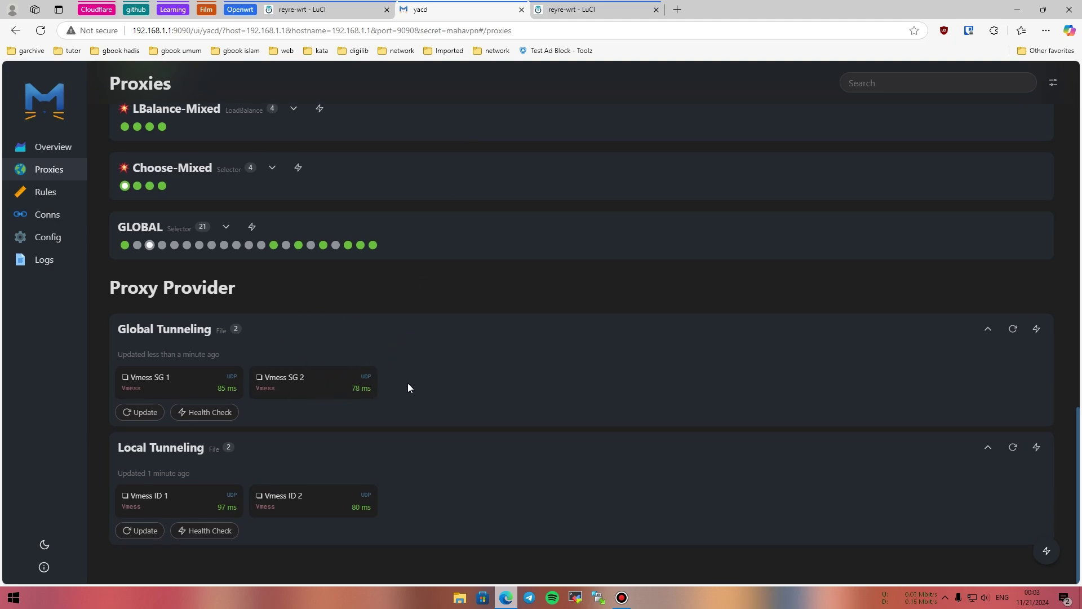
click(318, 10)
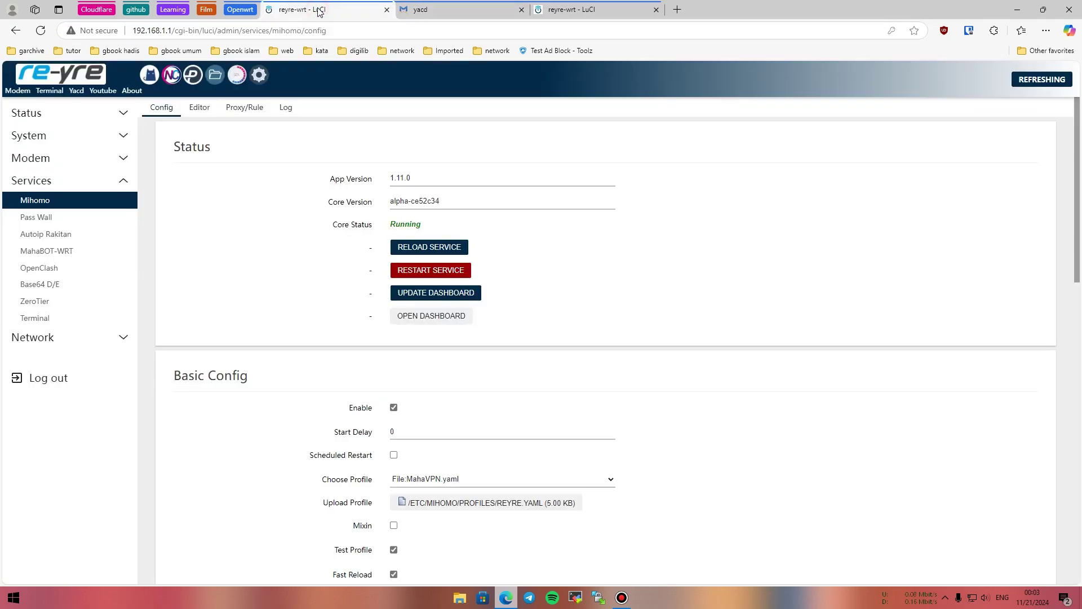
scroll(426, 189, down, 3)
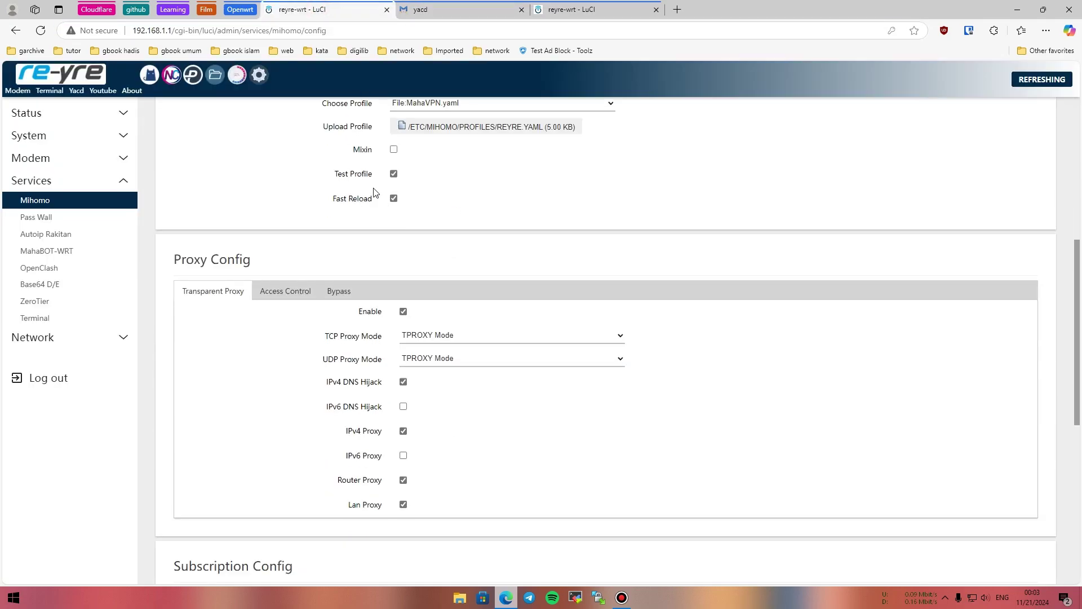
click(428, 9)
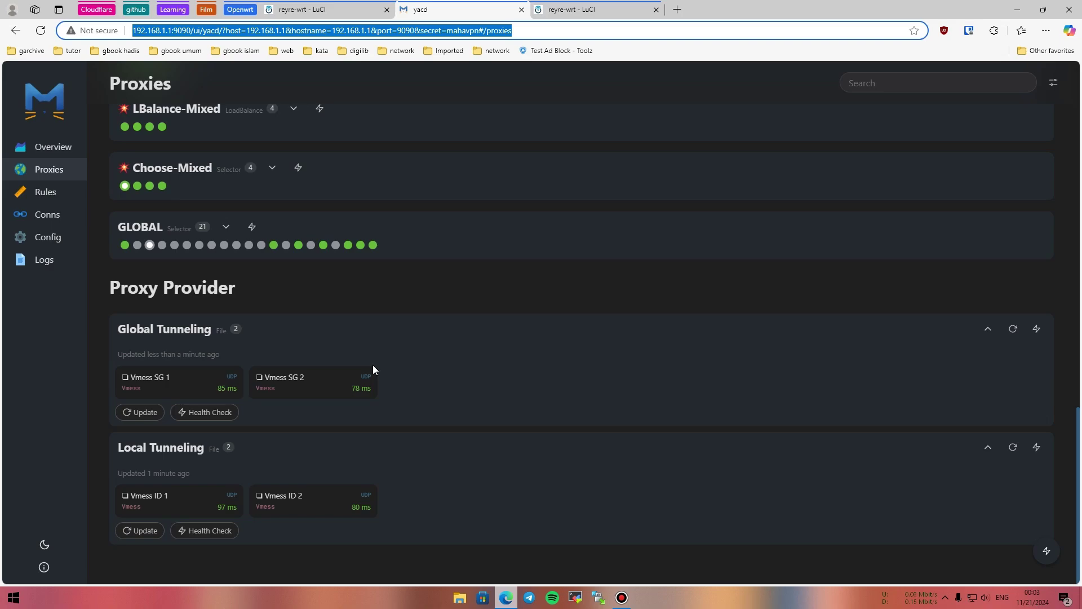
Expand the GLOBAL group and run a latency test on its proxies.
click(226, 227)
click(251, 226)
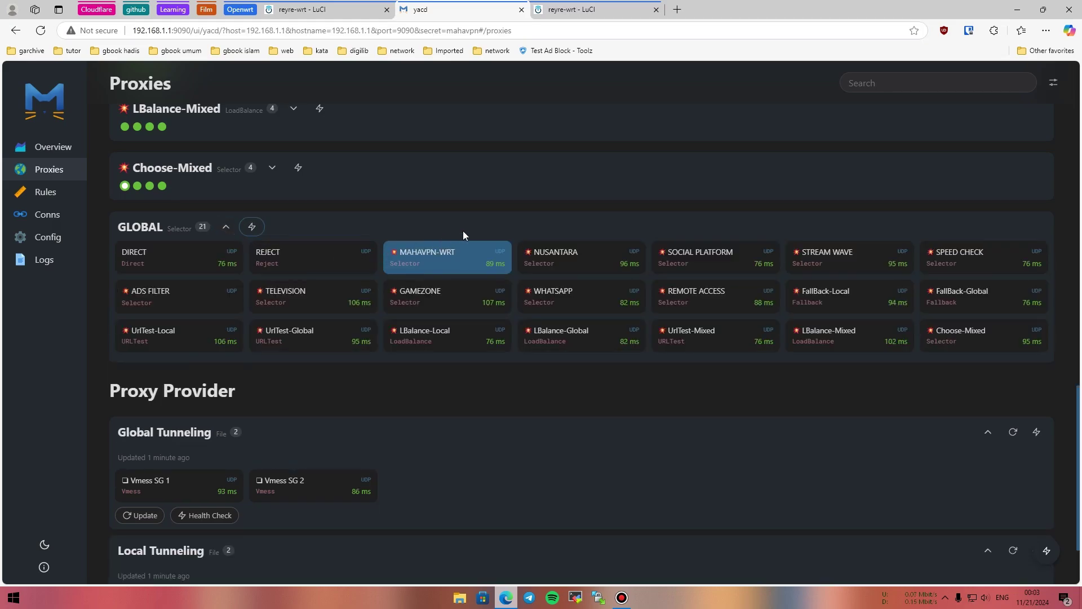
scroll(462, 231, up, 13)
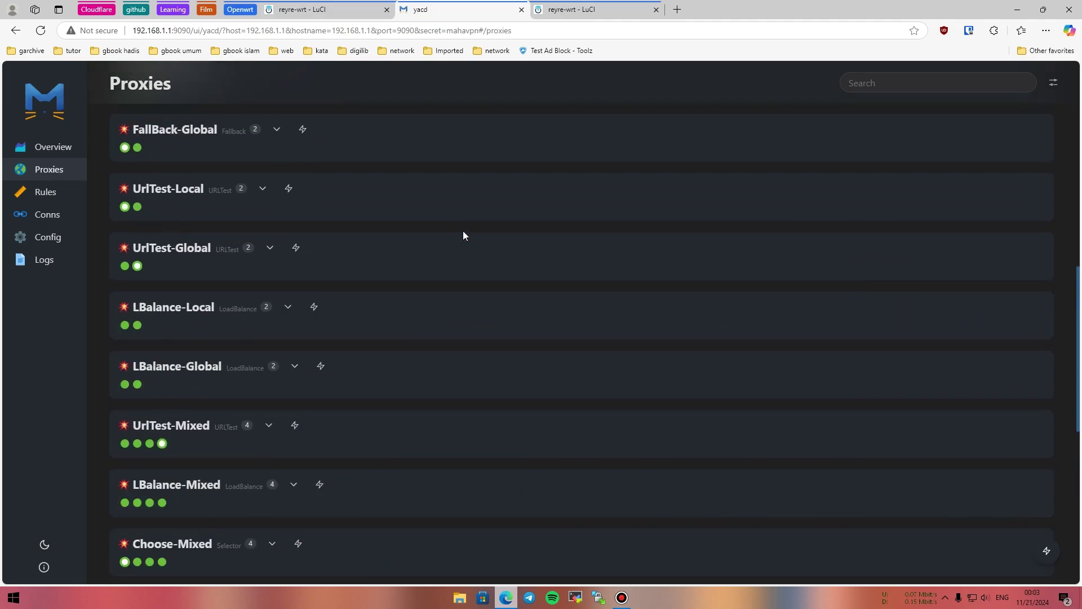
scroll(463, 235, up, 3)
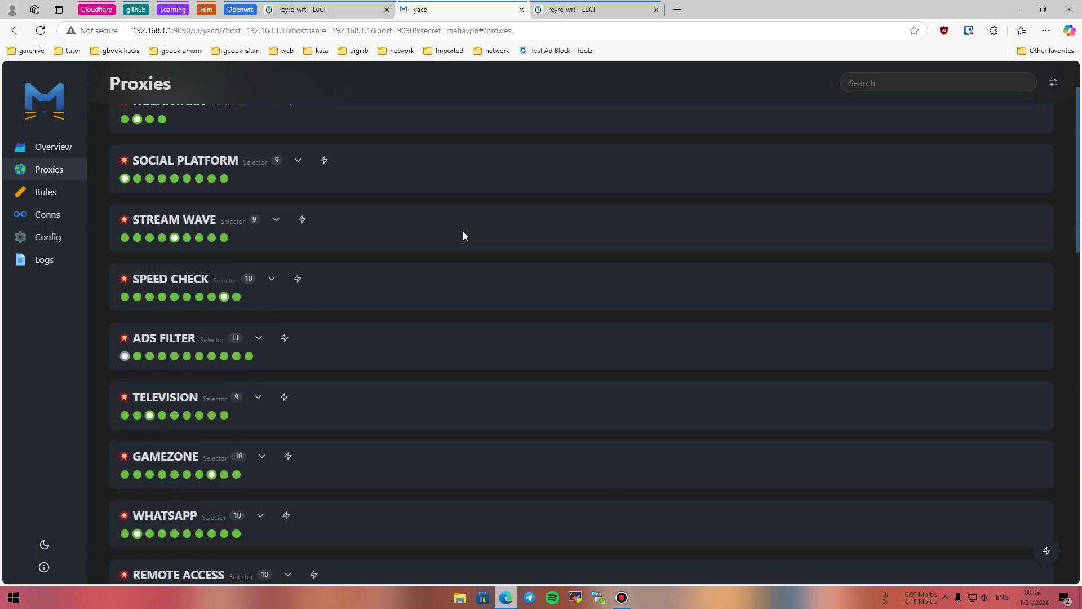
scroll(464, 236, up, 2)
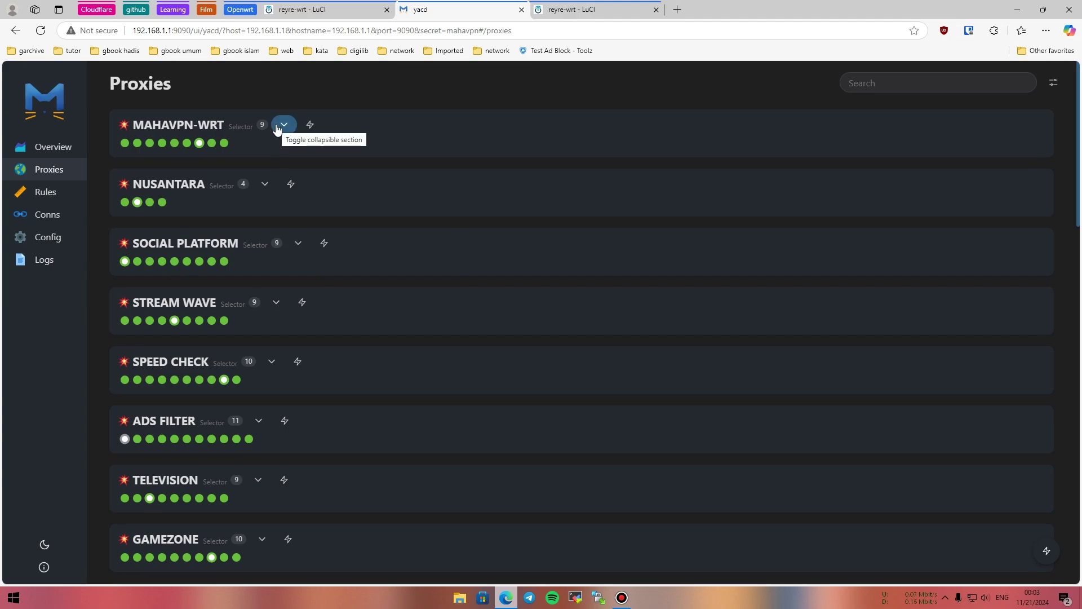
scroll(278, 129, down, 15)
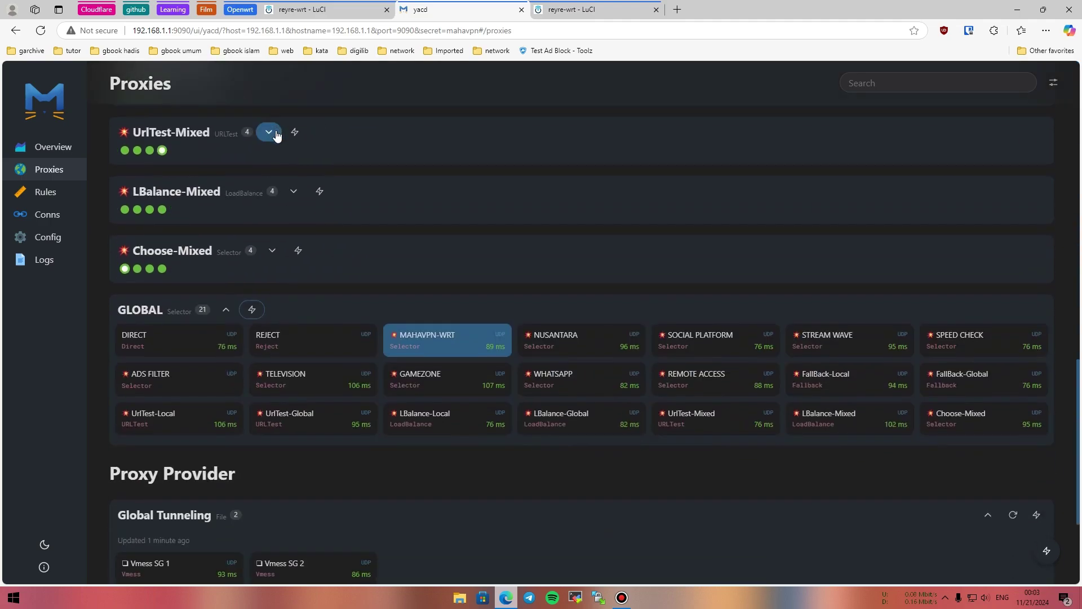
scroll(276, 136, down, 3)
scroll(278, 163, up, 3)
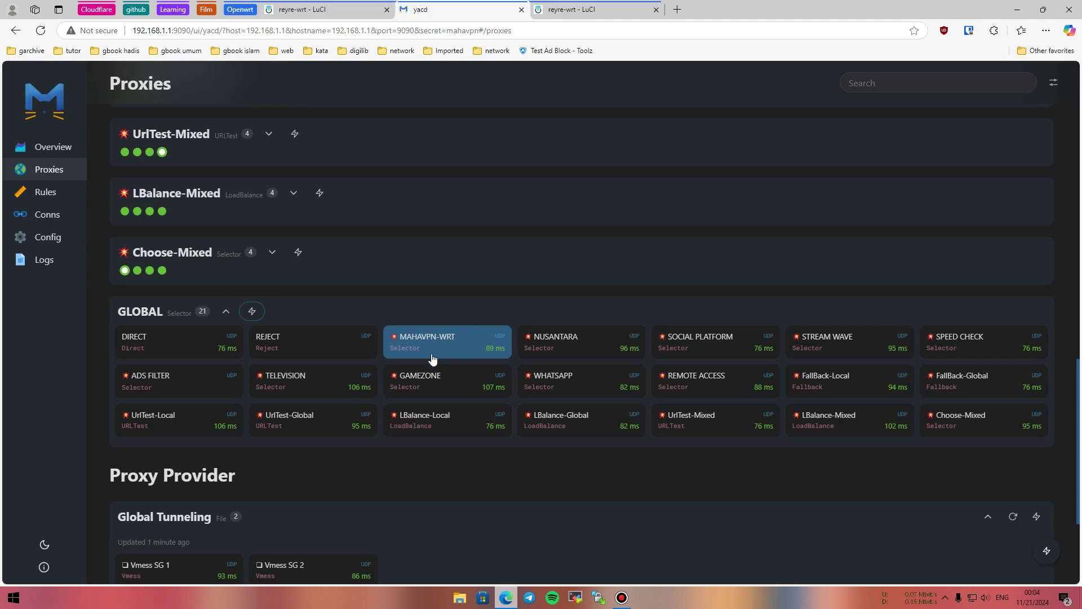
Try UrlTest-Mixed, LBalance-Global and LBalance-Local for GLOBAL, then reselect MAHAVPN-WRT.
click(532, 355)
click(671, 346)
click(700, 387)
click(715, 423)
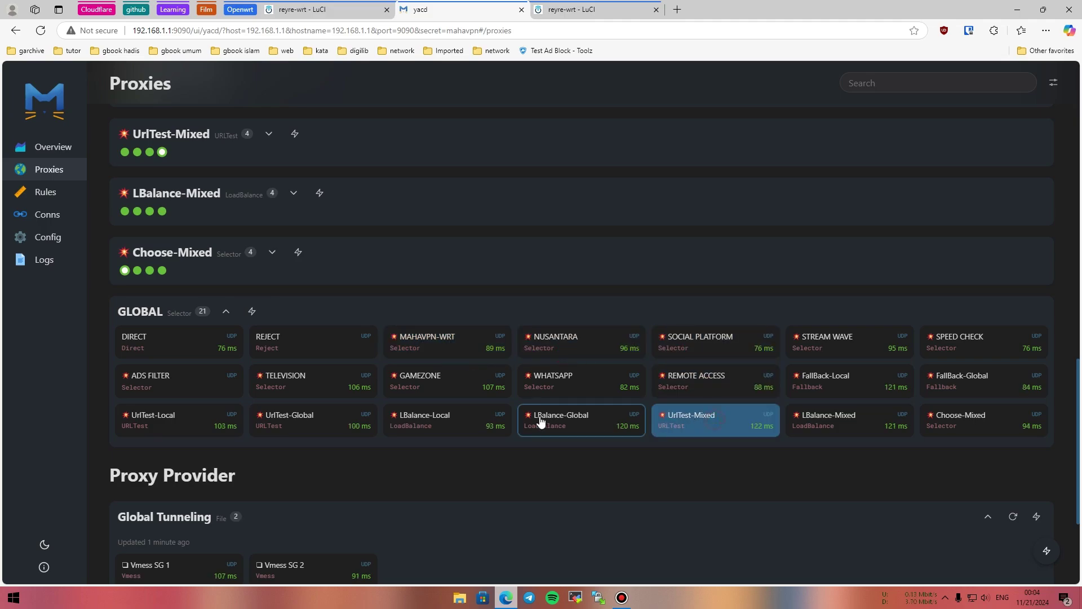
click(540, 421)
click(458, 417)
click(431, 345)
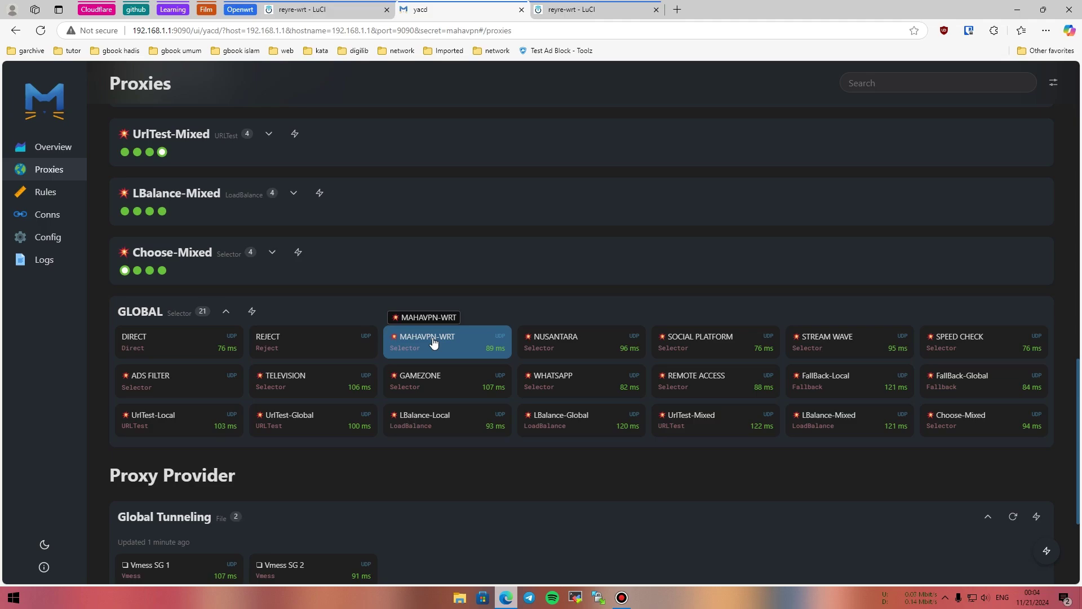
scroll(433, 342, up, 17)
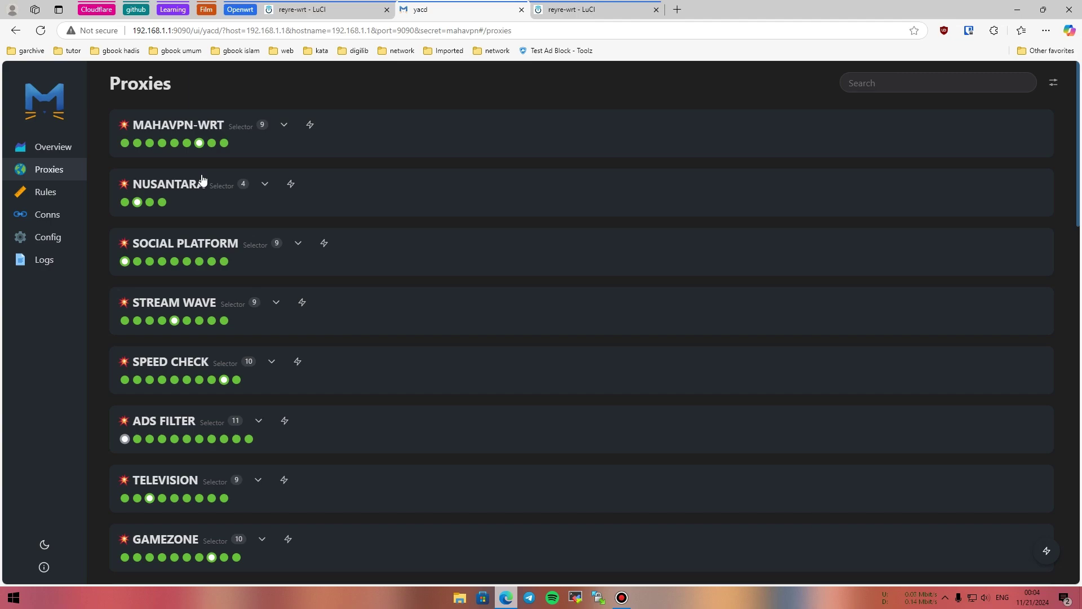
Inspect MAHAVPN-WRT's nine proxies and NUSANTARA's four, then view the active connections list.
click(188, 128)
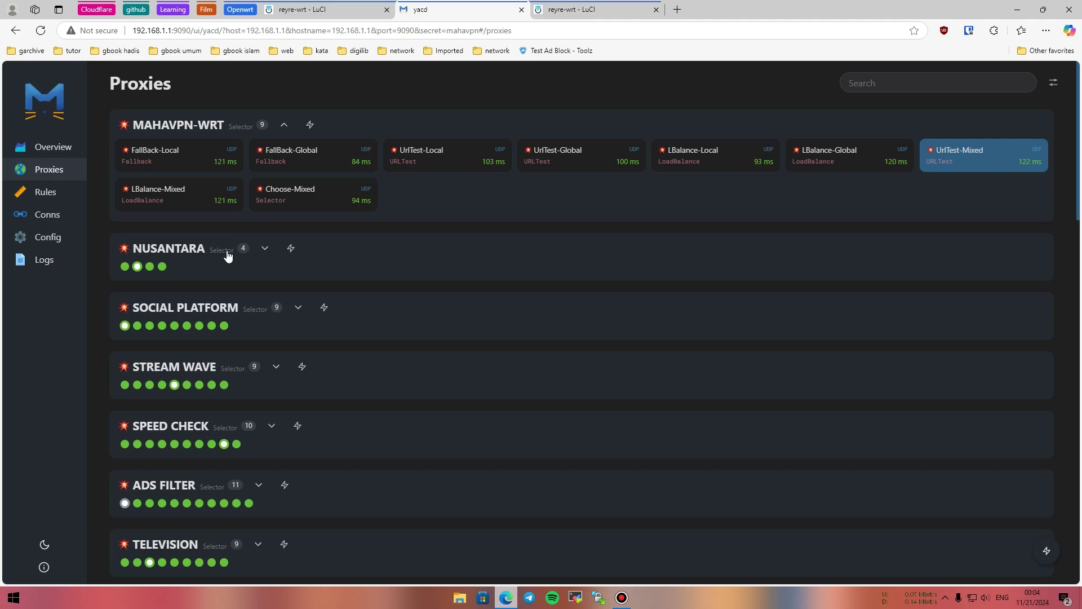
scroll(227, 256, down, 3)
scroll(225, 240, up, 3)
click(279, 125)
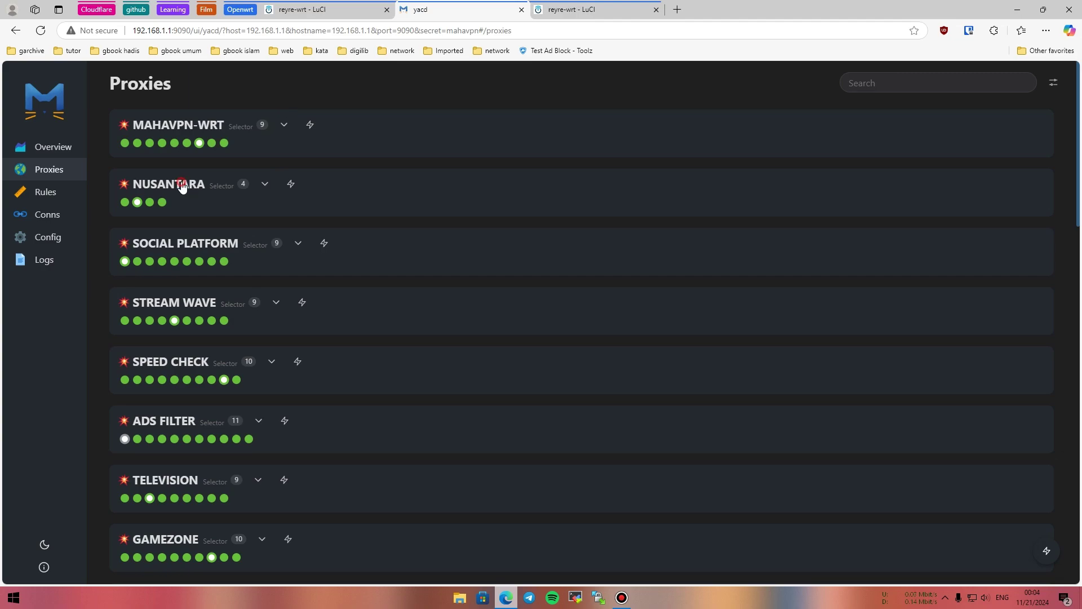
click(264, 183)
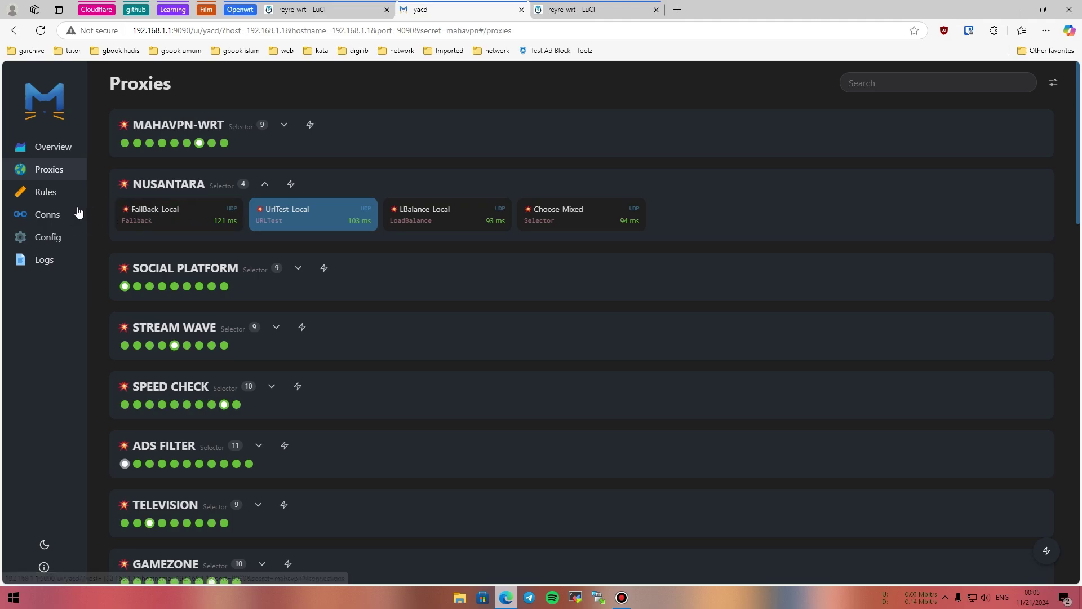
click(52, 217)
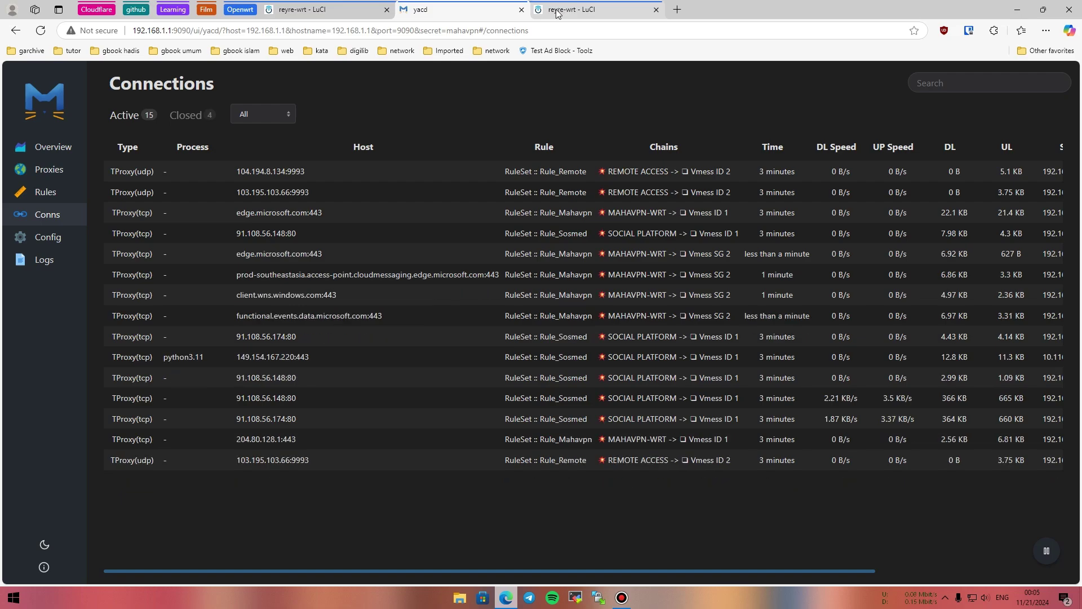
Return from the Connections list to Yacd's Proxies page.
click(59, 179)
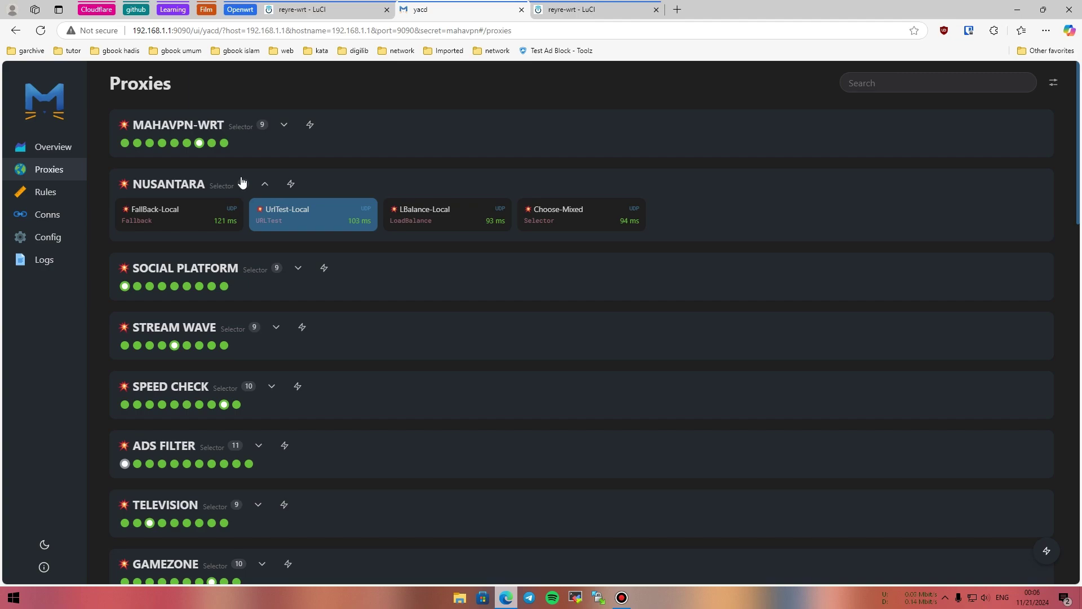
click(224, 187)
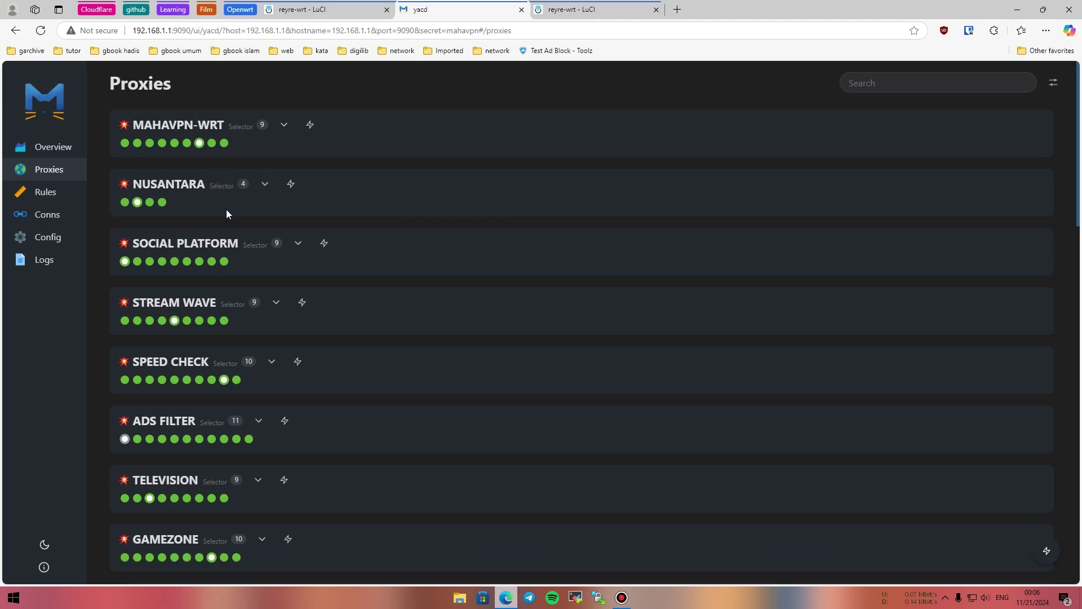
click(218, 243)
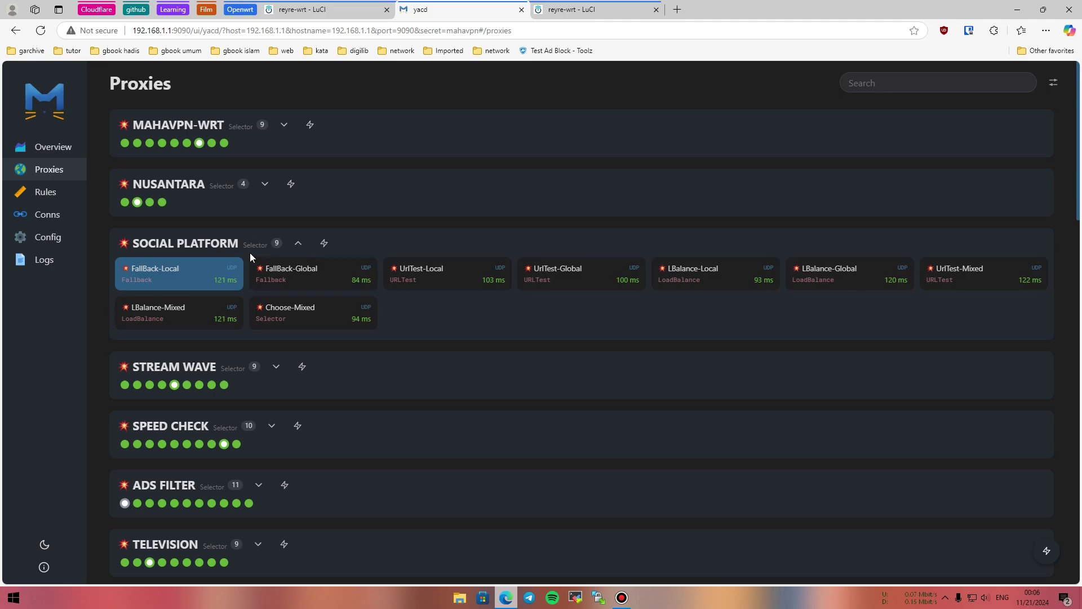
click(225, 247)
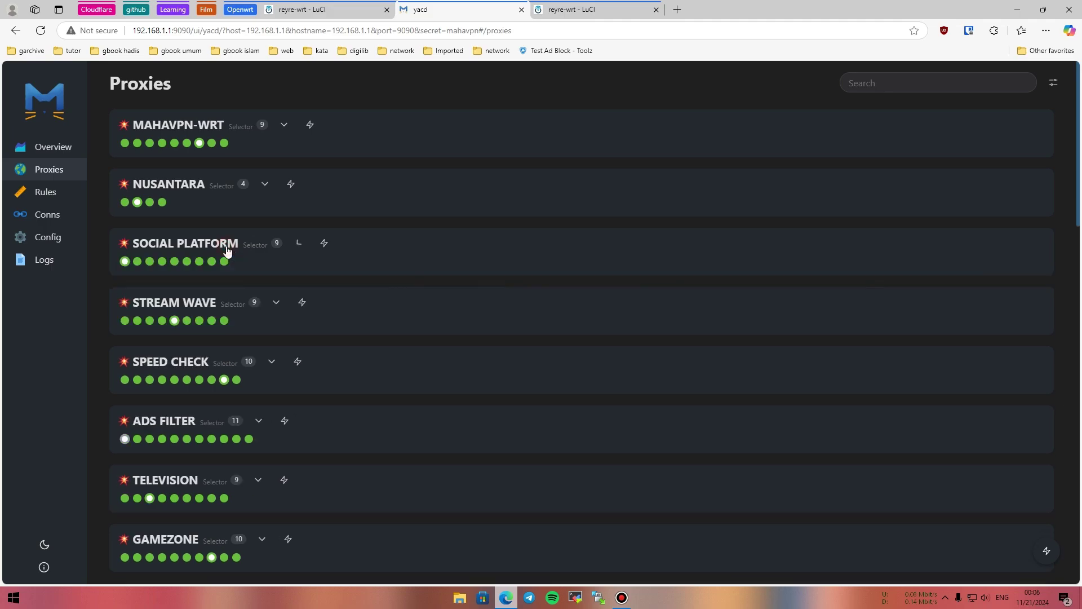
click(197, 304)
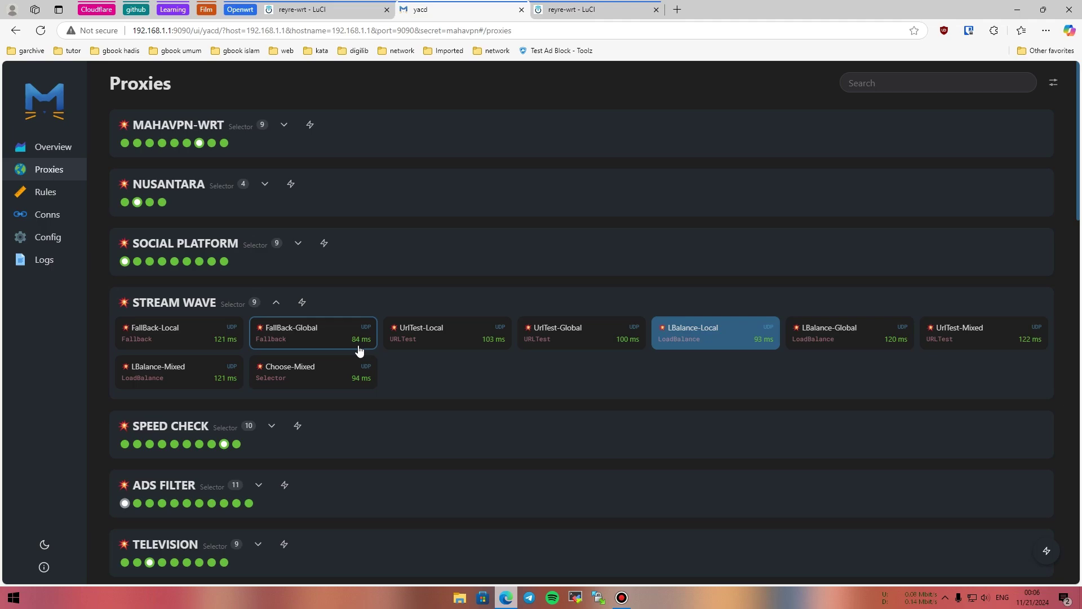
click(195, 310)
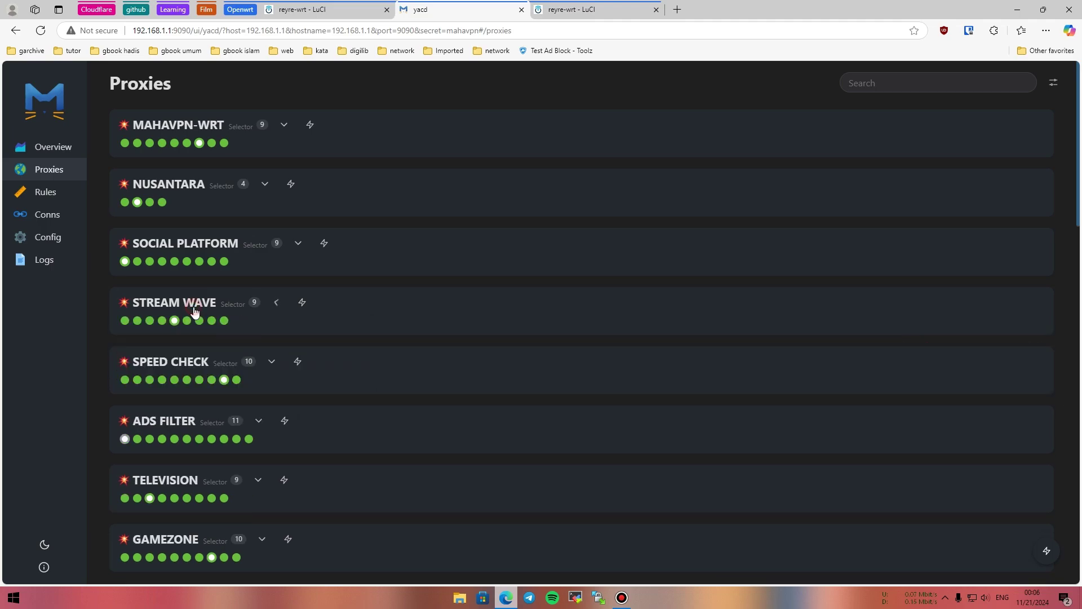
click(196, 364)
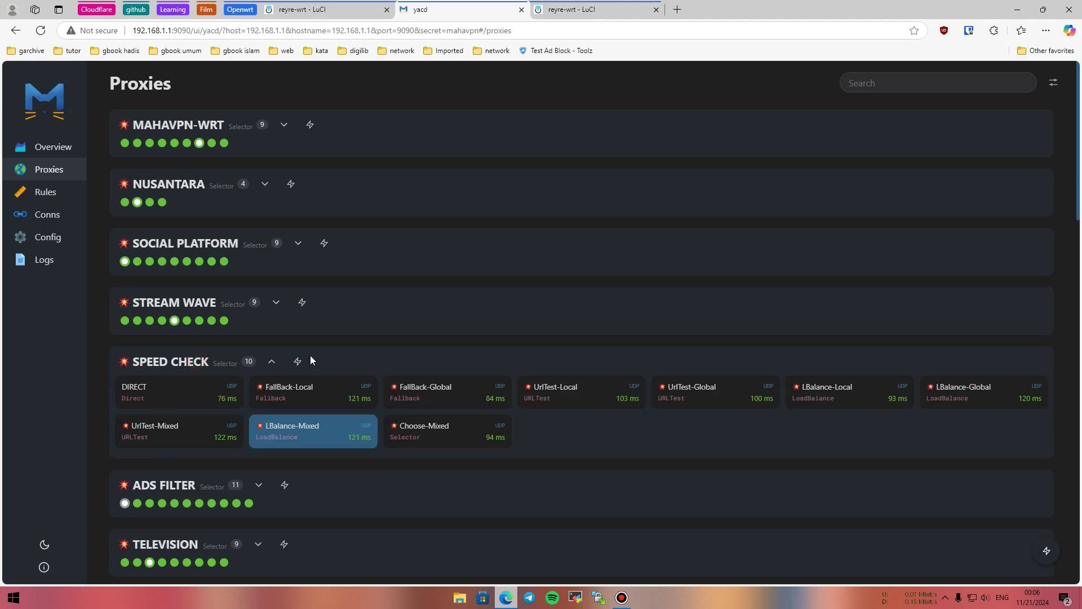
scroll(313, 348, down, 3)
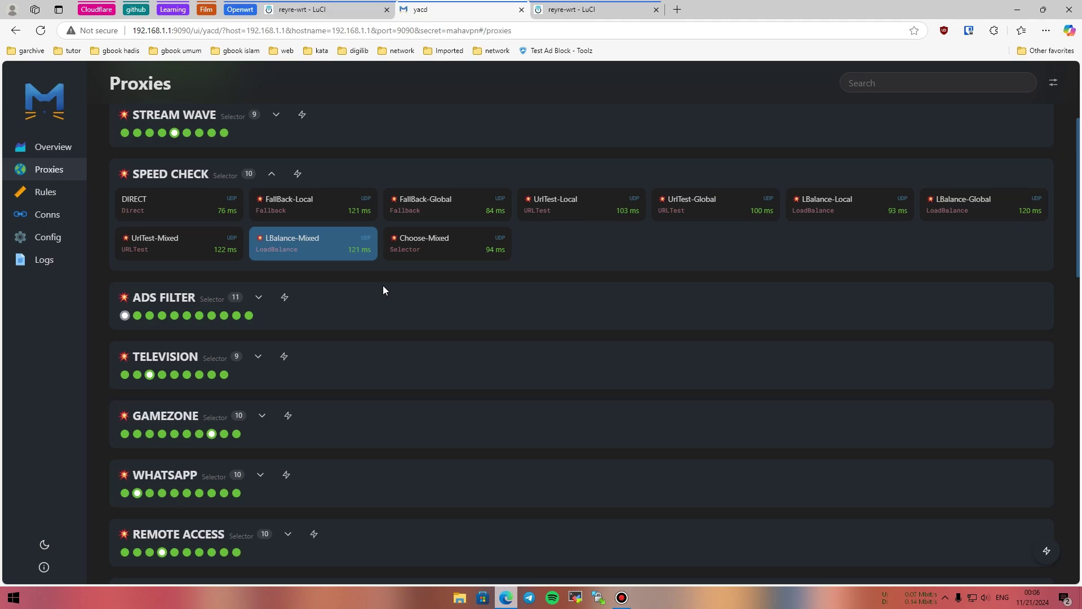
click(195, 177)
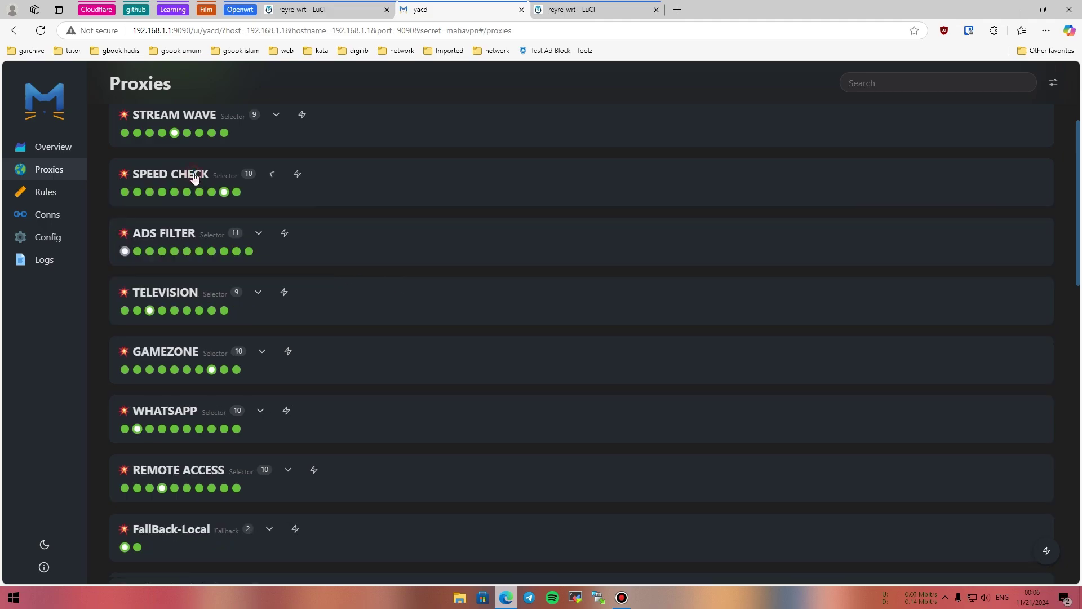
click(188, 236)
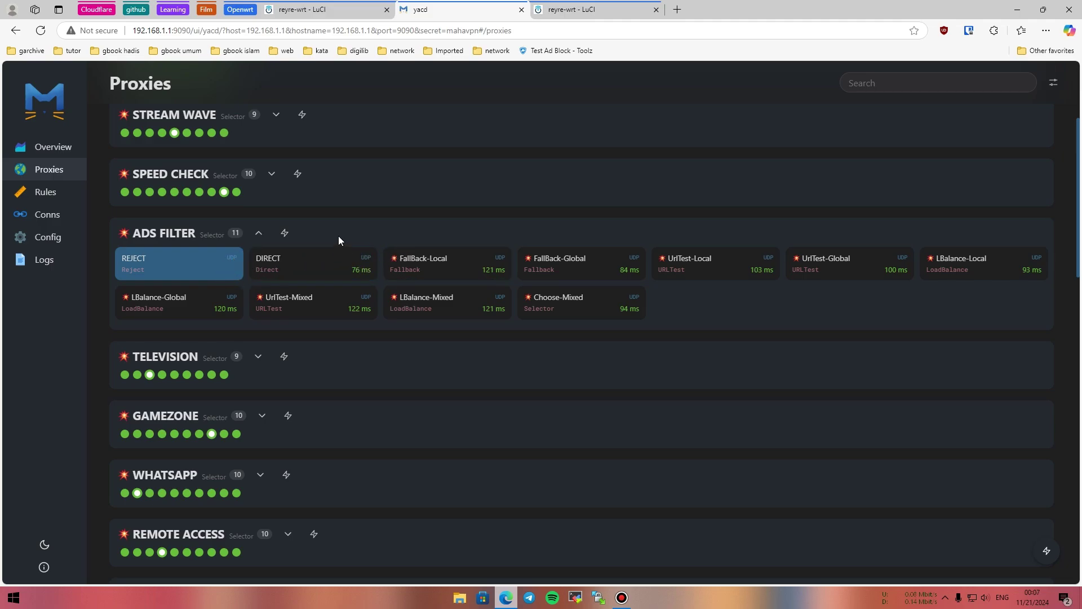
click(260, 235)
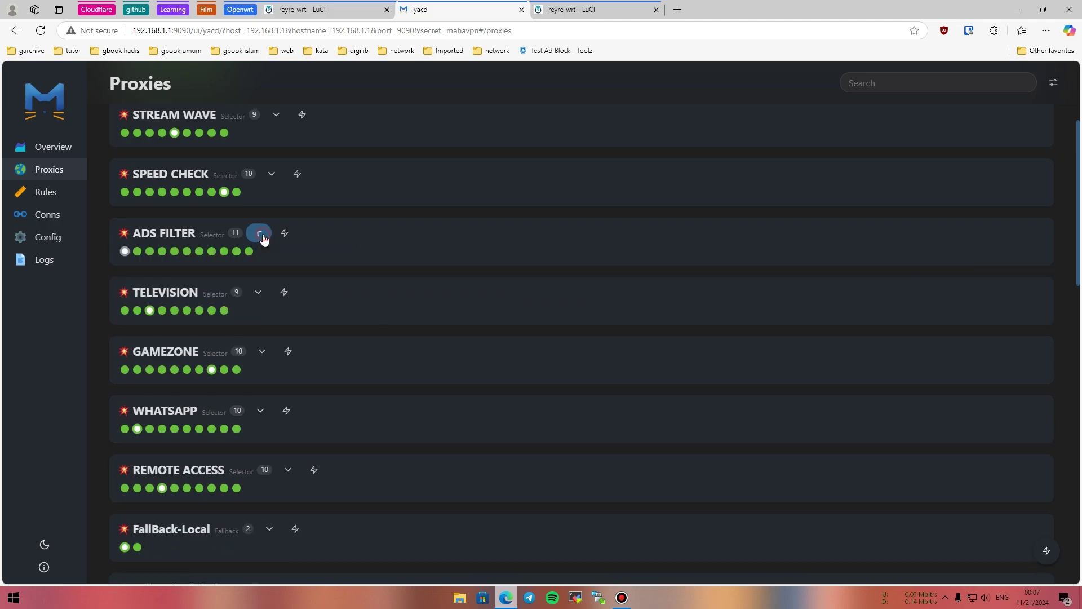
click(259, 292)
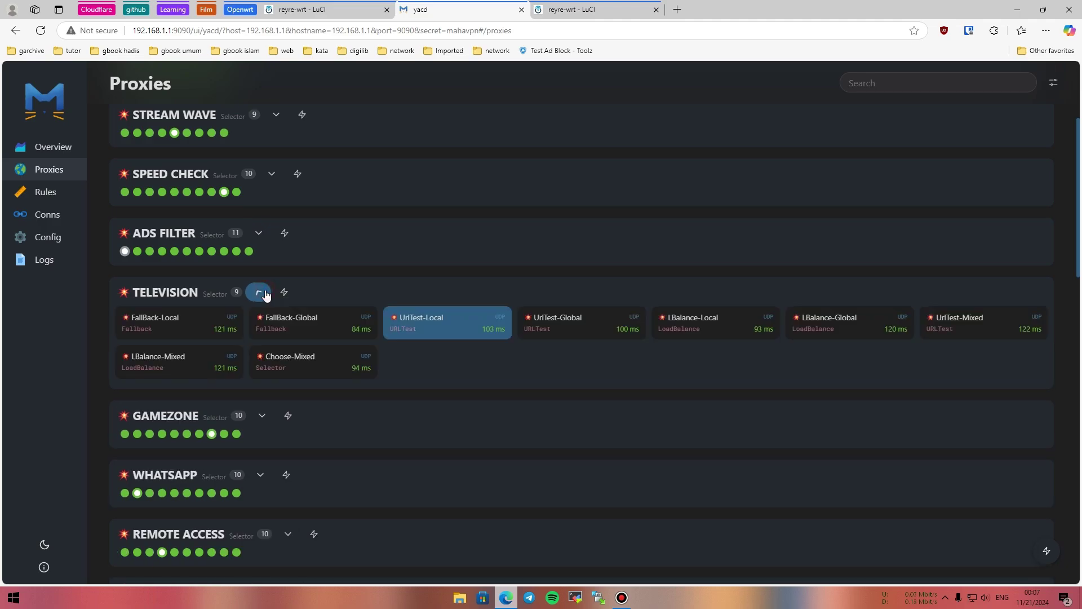
click(261, 293)
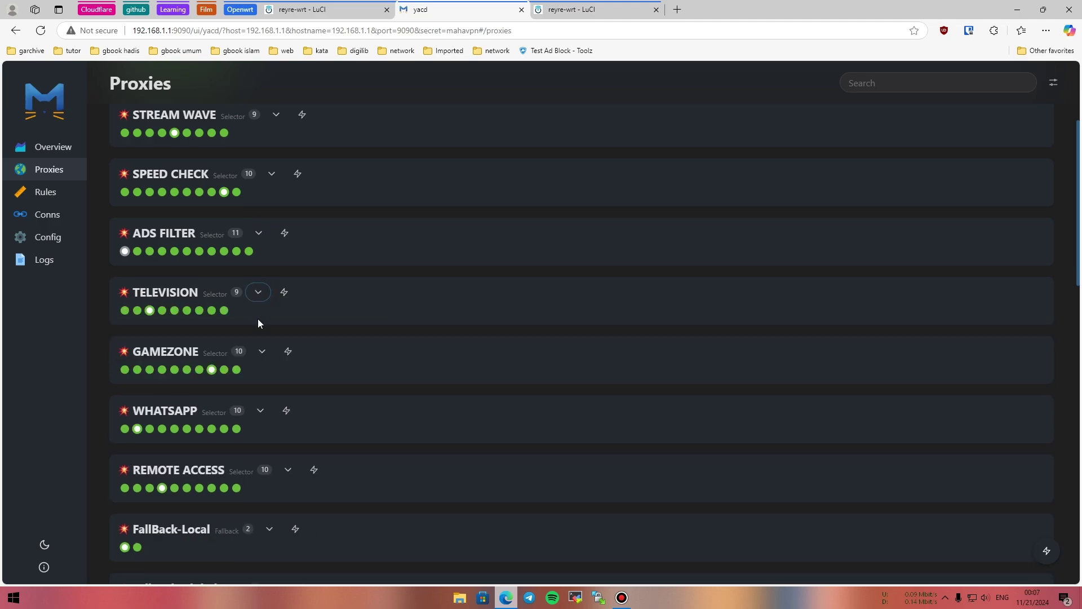
click(262, 352)
scroll(255, 329, down, 3)
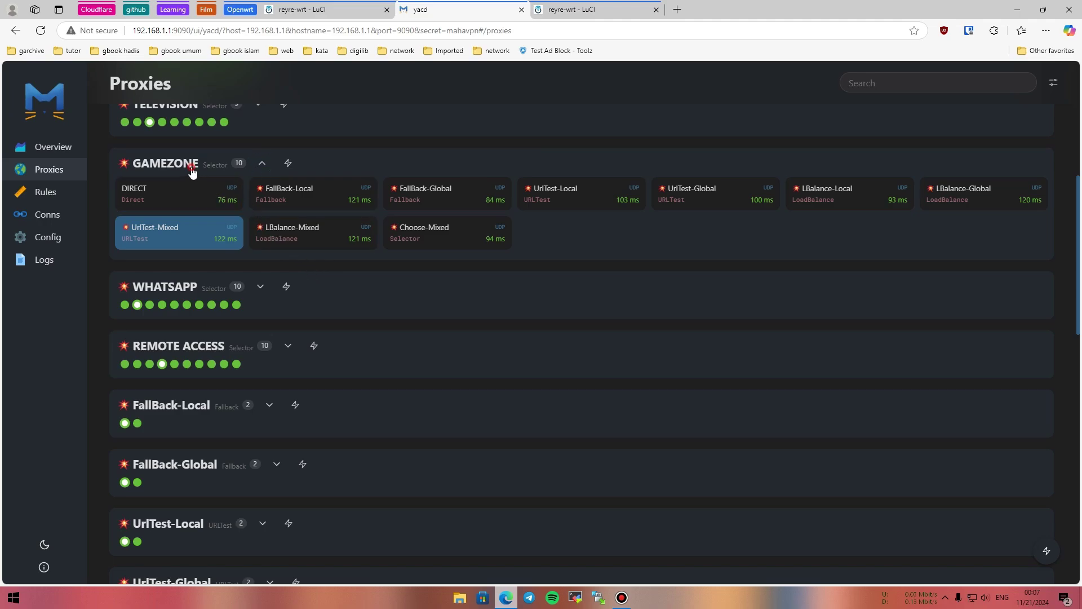
click(194, 168)
click(204, 226)
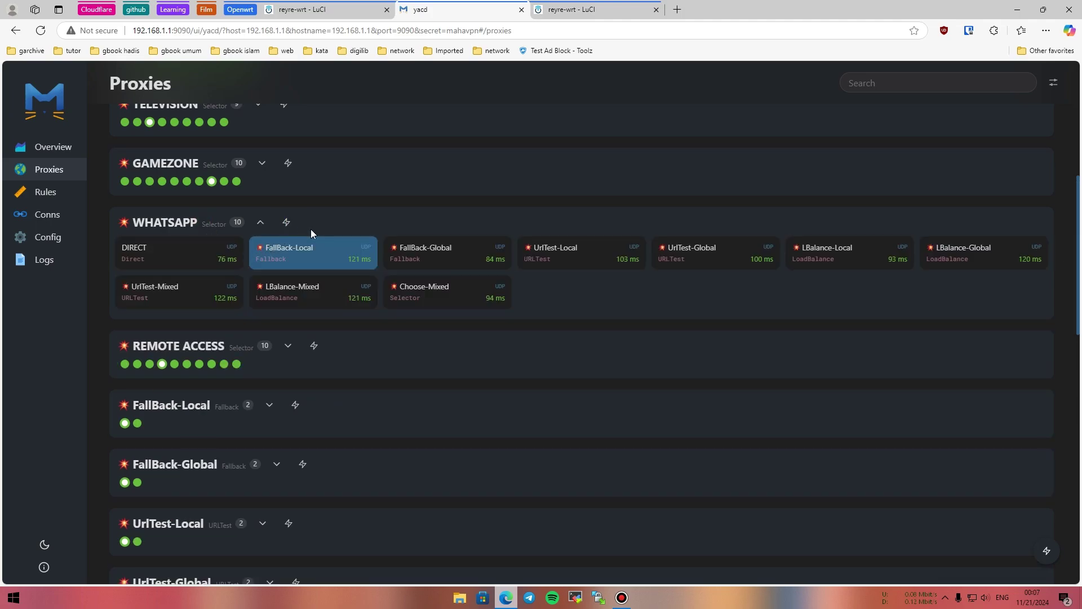
click(190, 228)
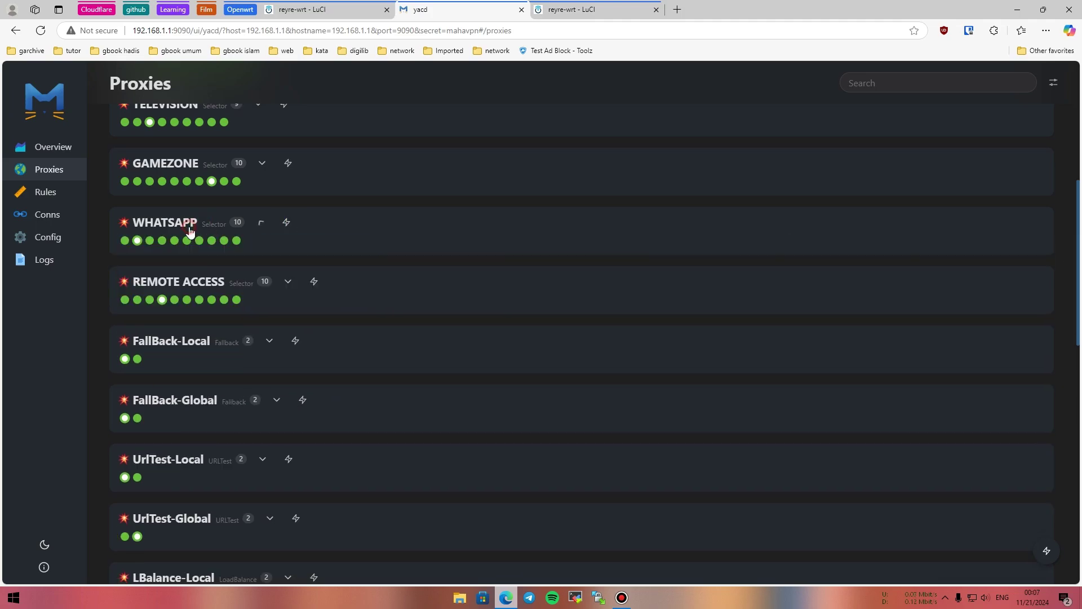
click(204, 283)
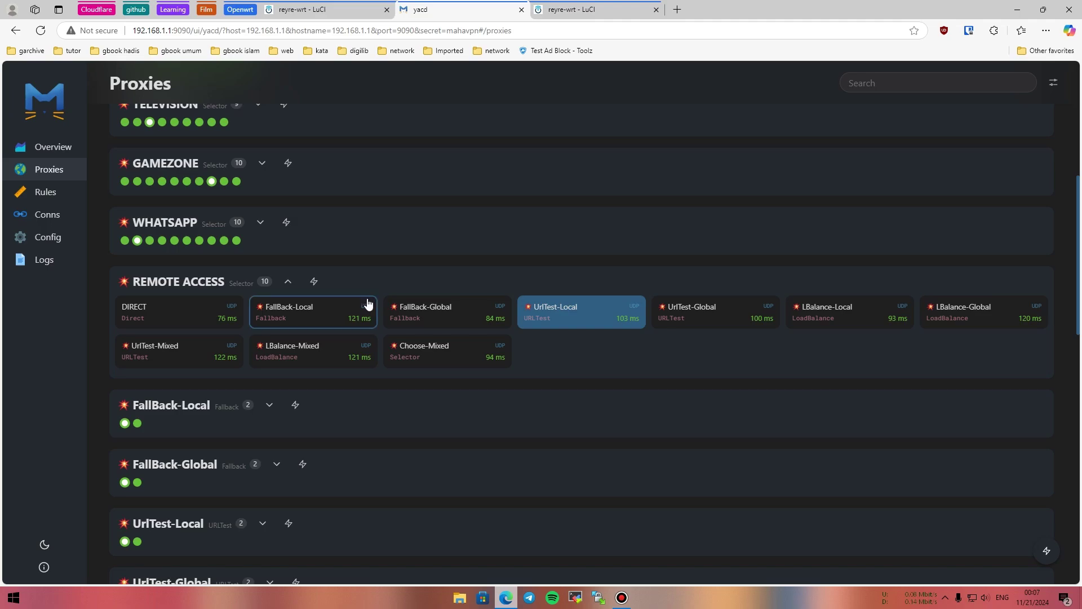
click(288, 283)
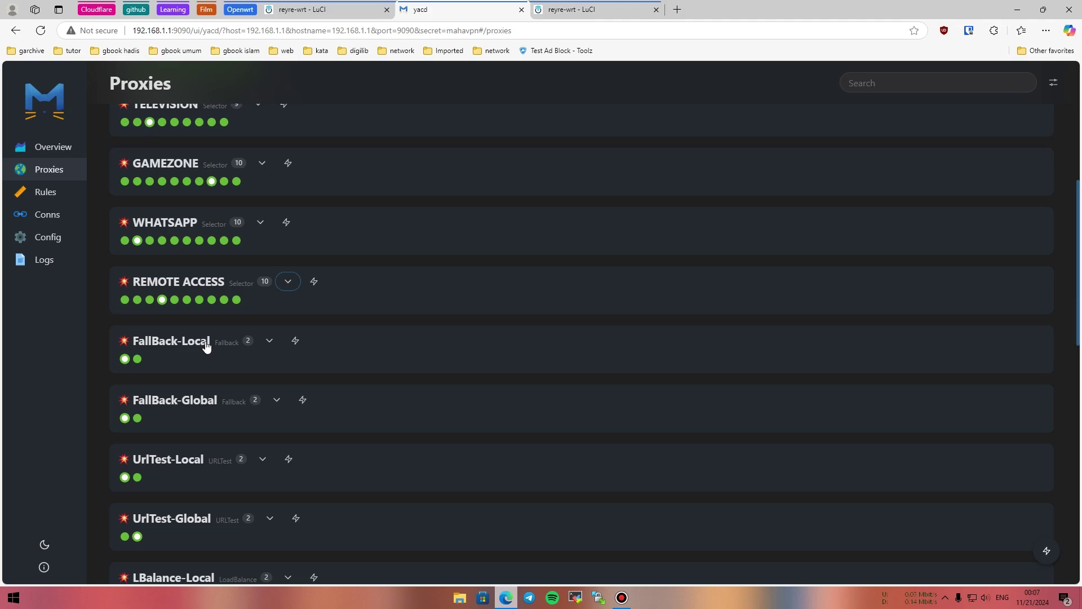
scroll(206, 345, up, 7)
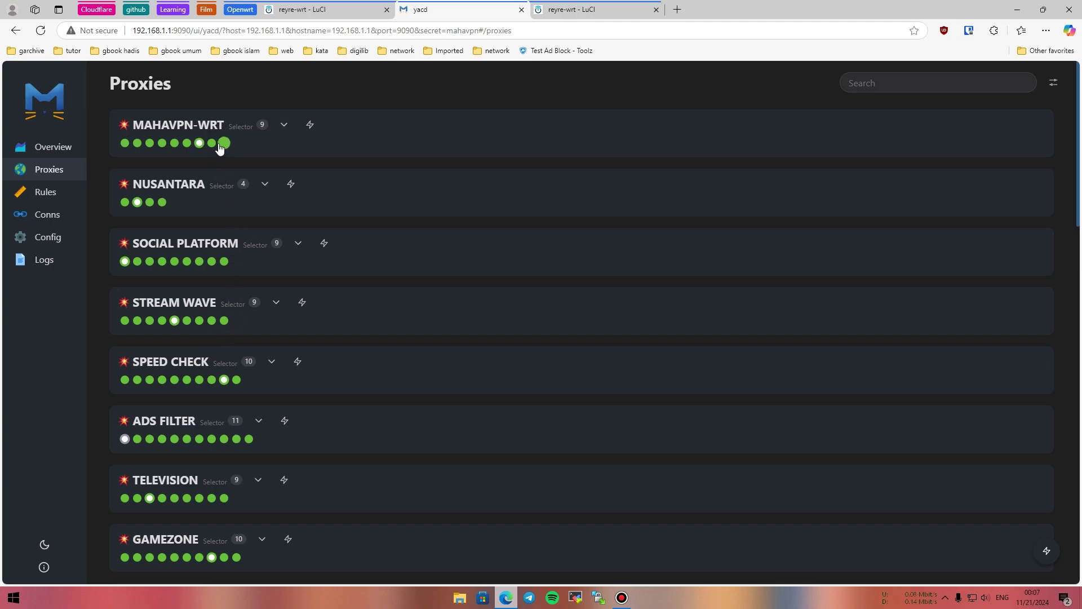
Expand FallBack-Local to show Vmess ID 1 and Vmess ID 2 at 84 ms.
click(190, 133)
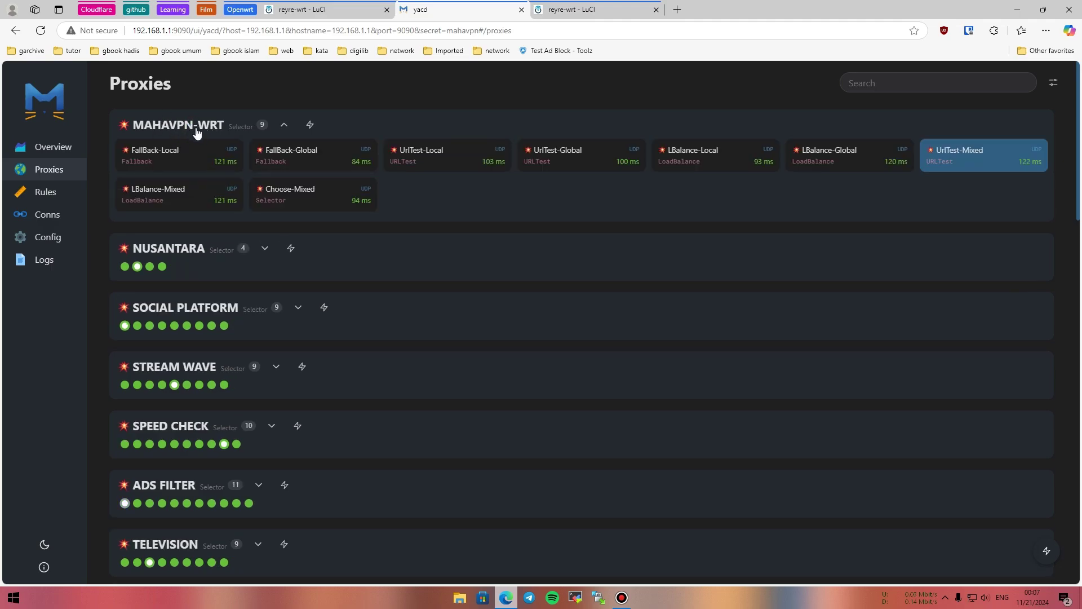
click(177, 125)
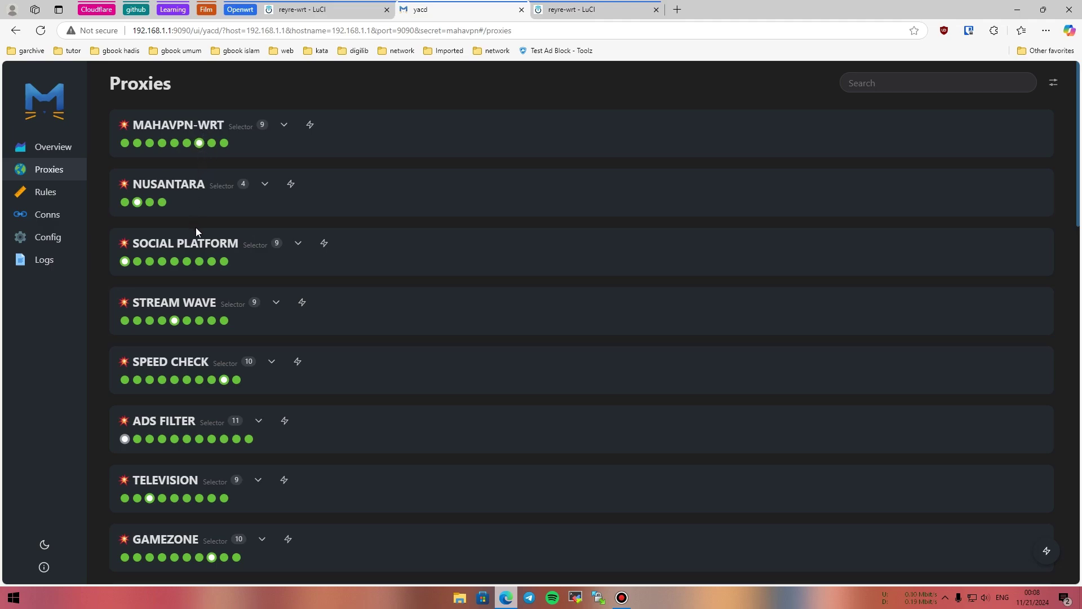
scroll(195, 245, down, 6)
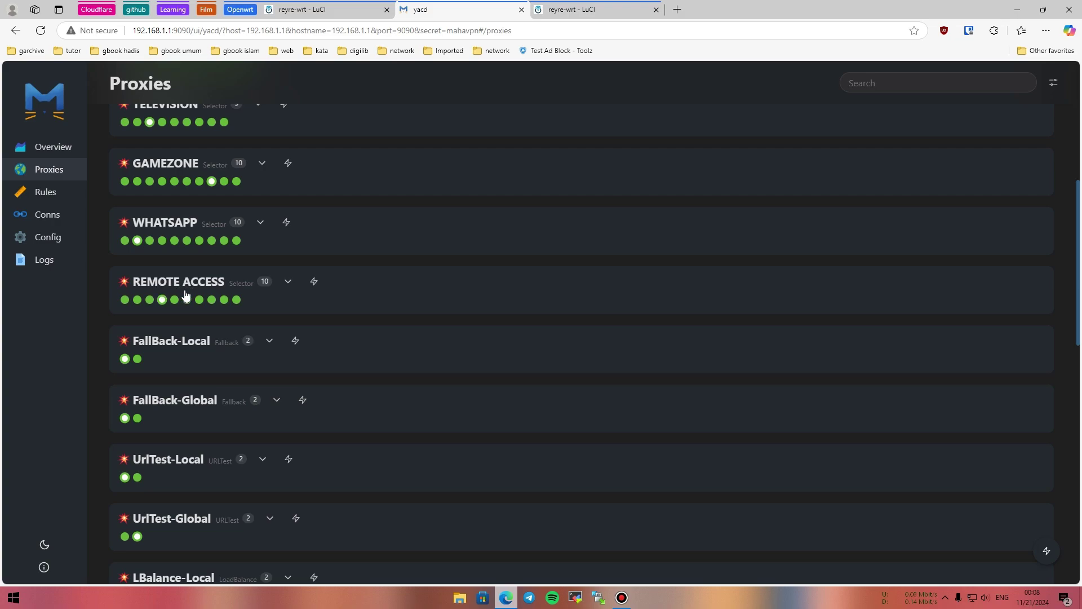
click(197, 342)
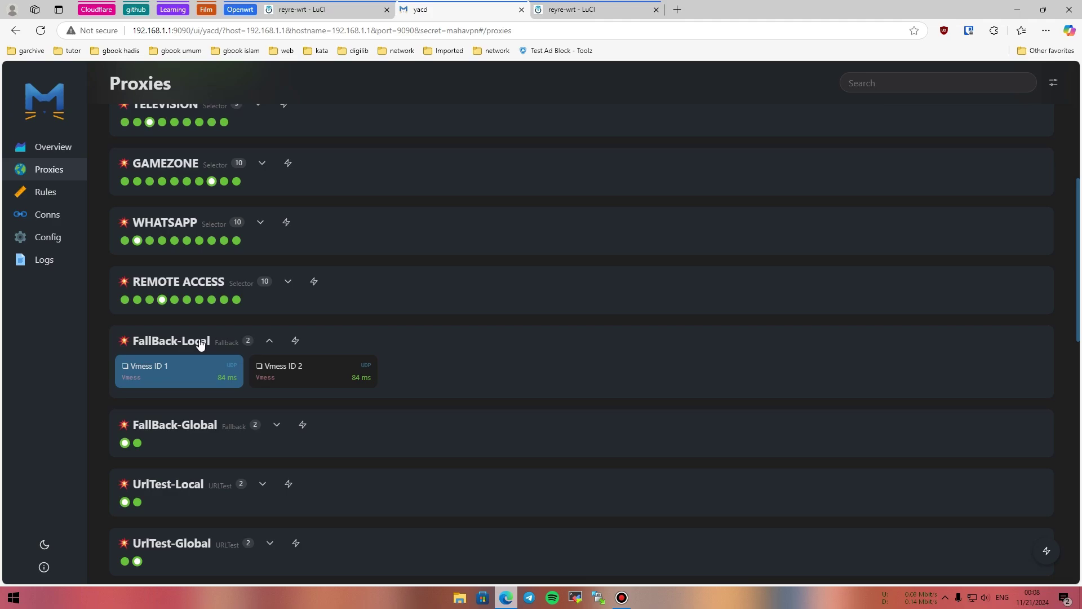
scroll(198, 349, down, 3)
scroll(200, 344, up, 3)
Compare the LuCI provider files with FallBack-Global's members, then collapse FallBack-Global.
click(564, 10)
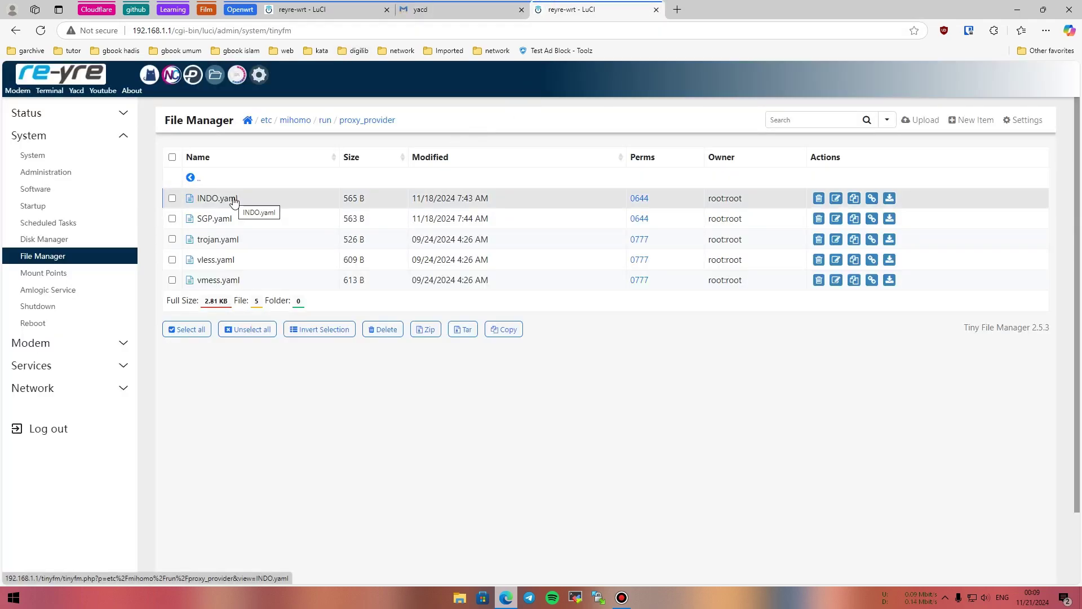
click(420, 9)
scroll(374, 156, down, 3)
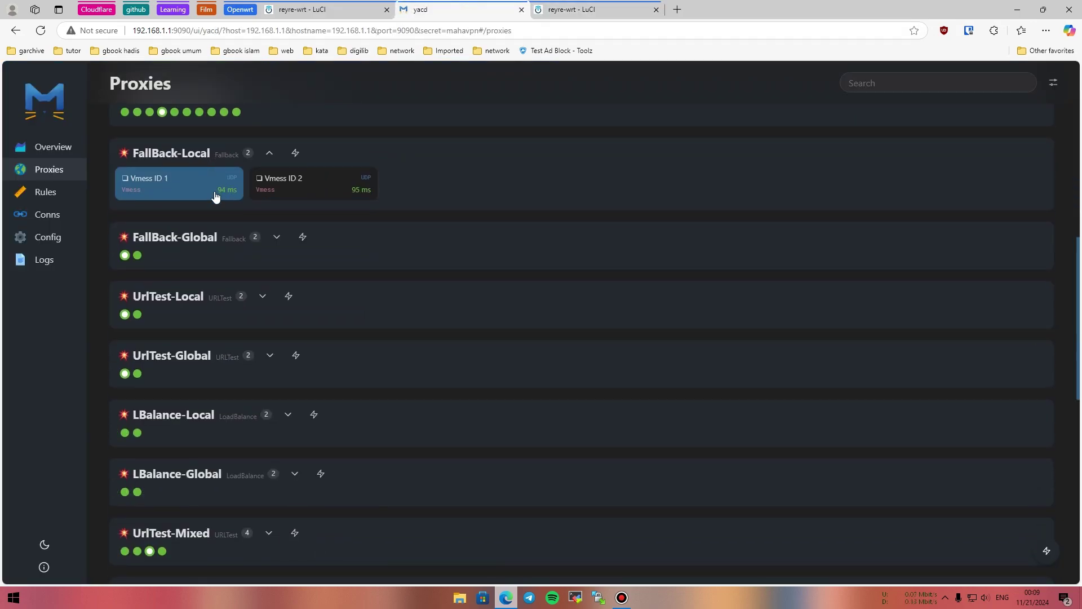
click(183, 244)
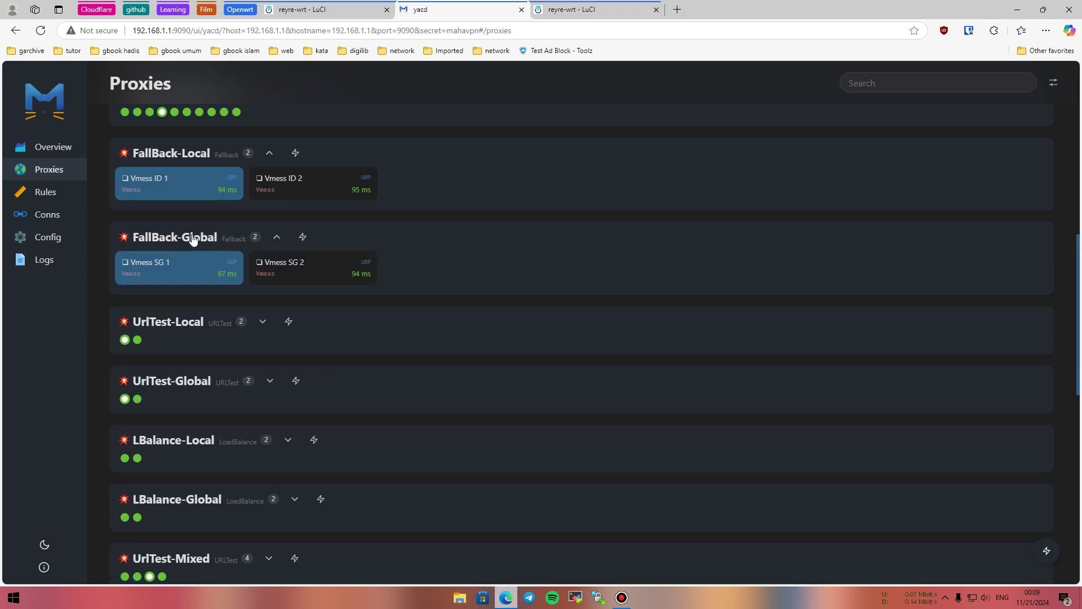
click(555, 7)
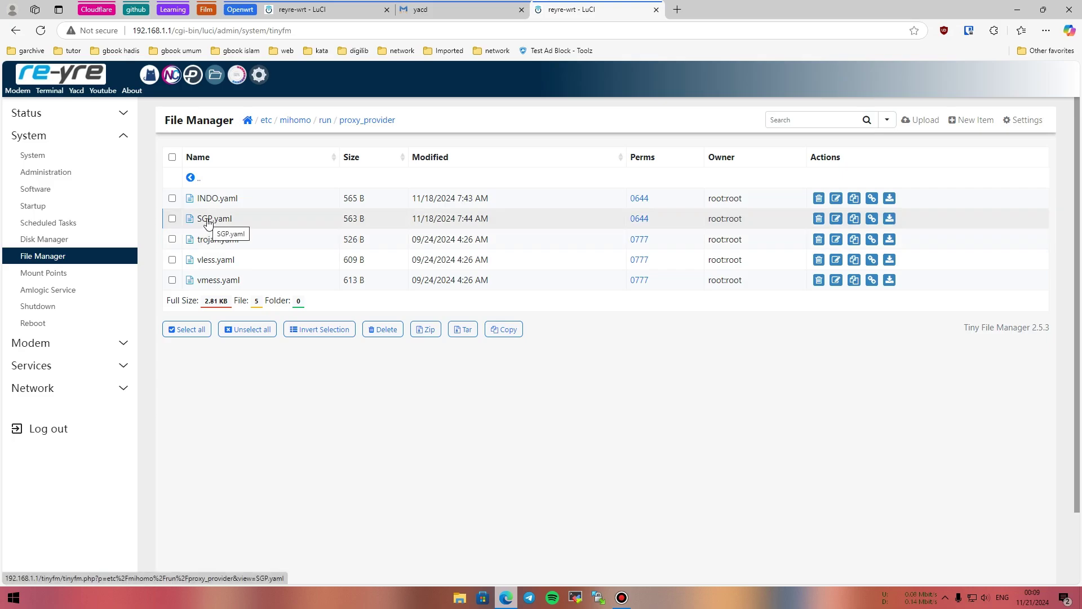
click(435, 7)
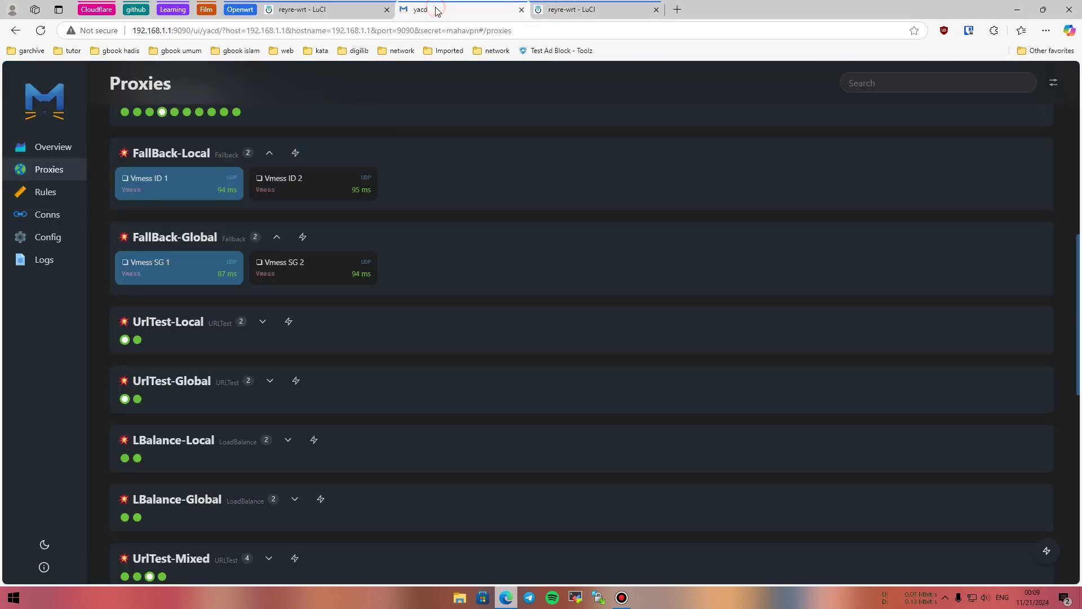
click(199, 239)
Collapse FallBack-Local and briefly inspect UrlTest-Local, UrlTest-Global and LBalance-Local members.
click(189, 157)
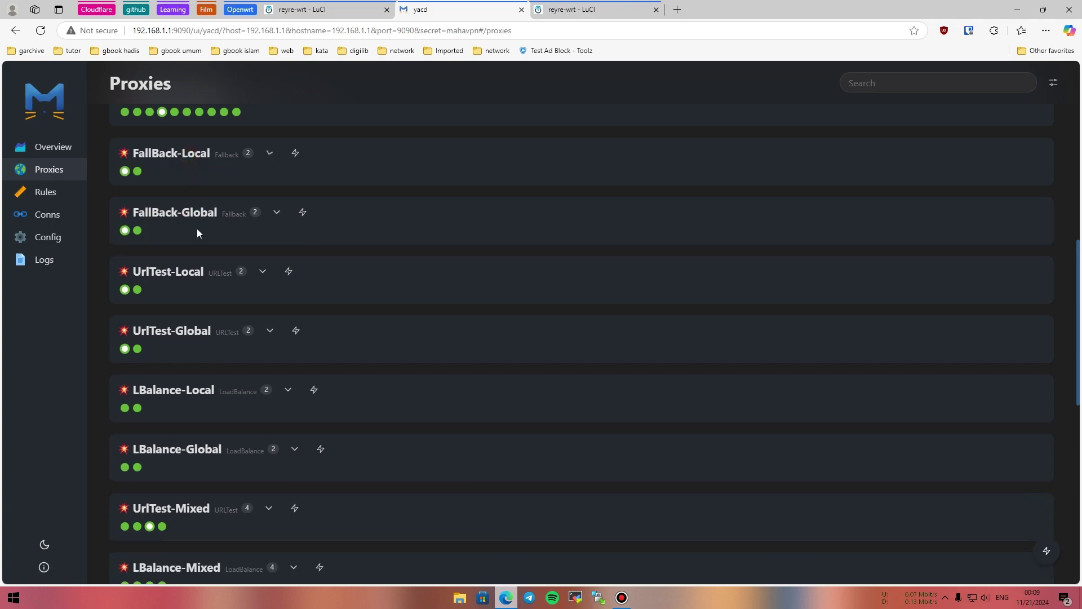
click(183, 272)
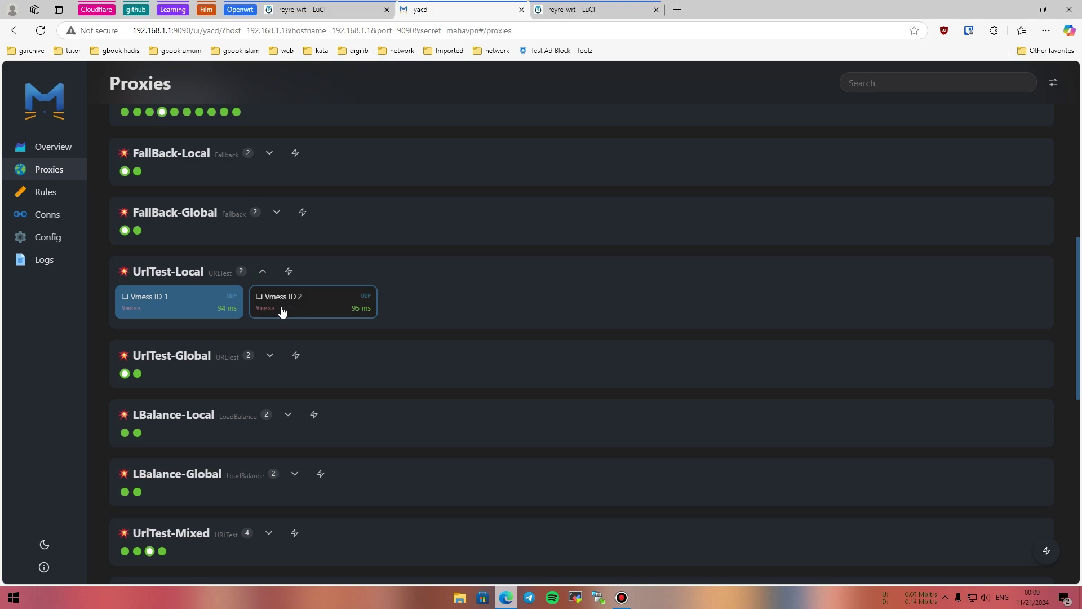
click(181, 279)
click(198, 337)
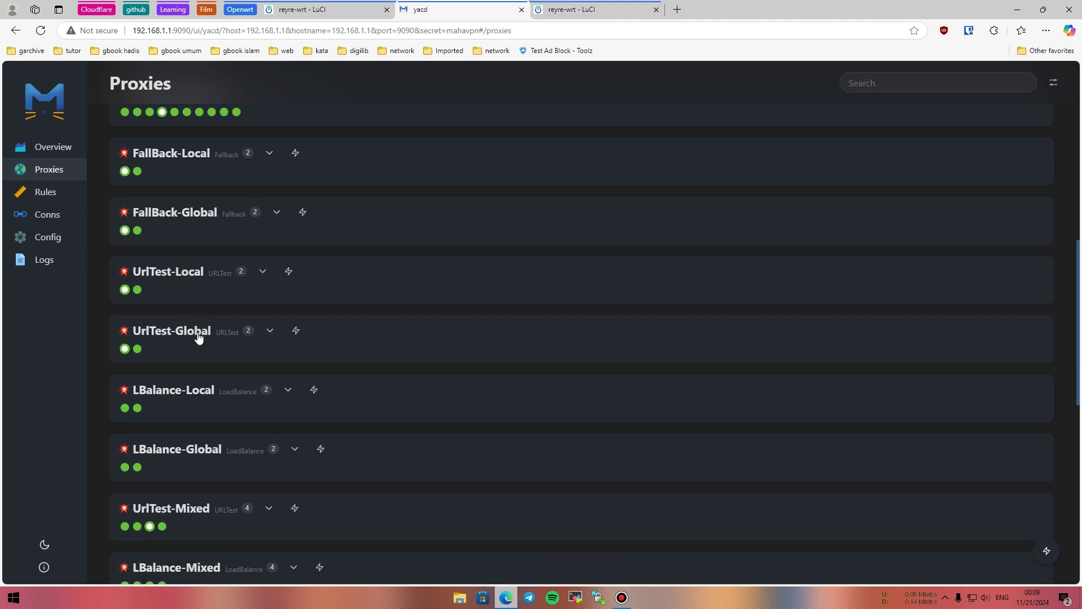
click(197, 337)
scroll(179, 290, down, 3)
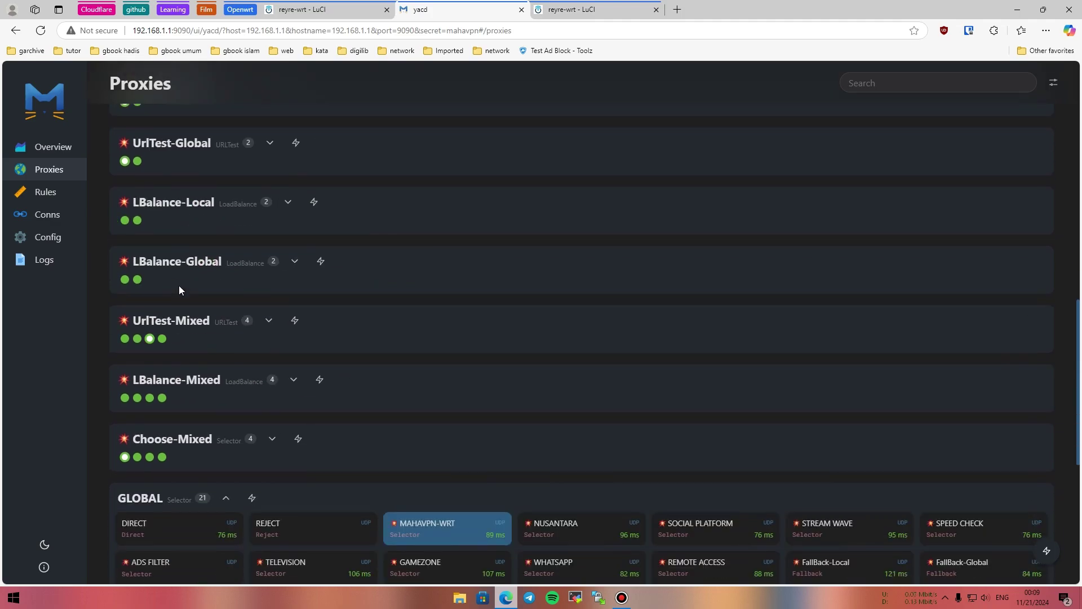
click(193, 205)
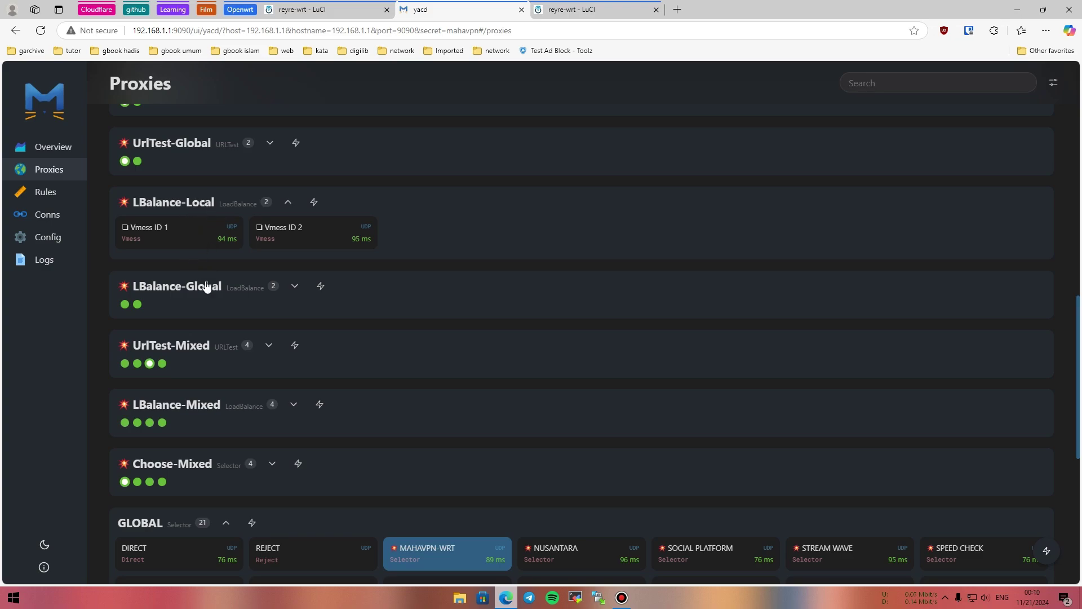
click(163, 212)
scroll(171, 214, down, 3)
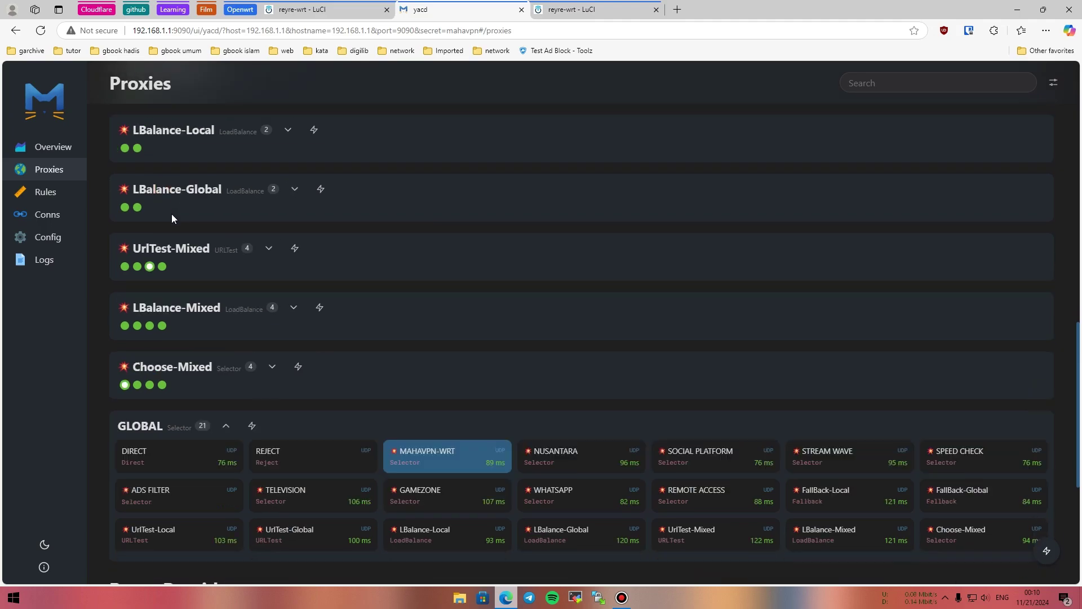
scroll(179, 194, up, 3)
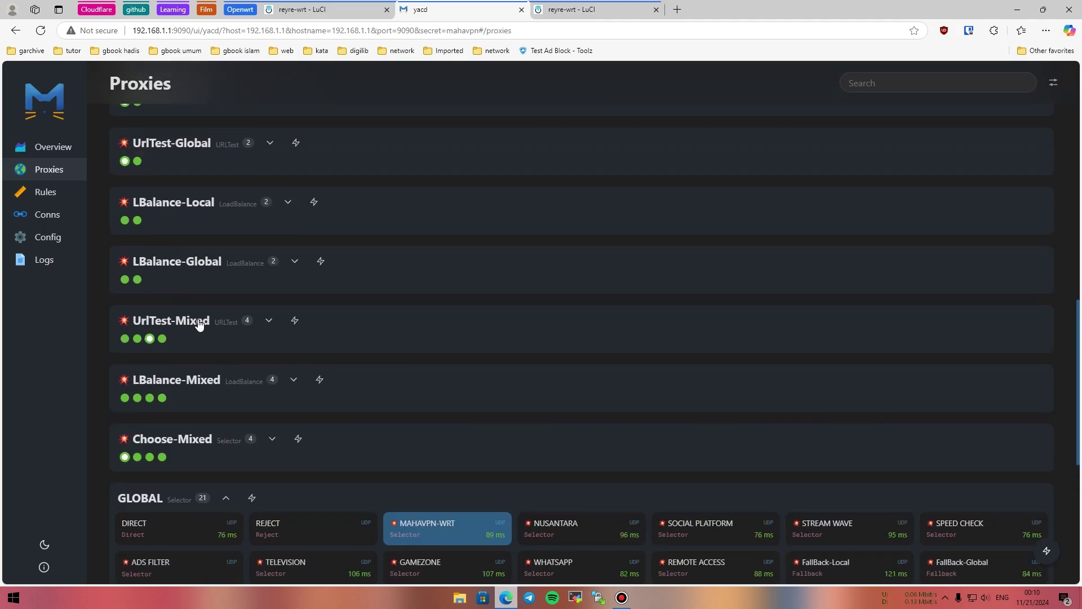
Expand UrlTest-Mixed, LBalance-Mixed and Choose-Mixed to show their four Vmess proxies each.
click(199, 322)
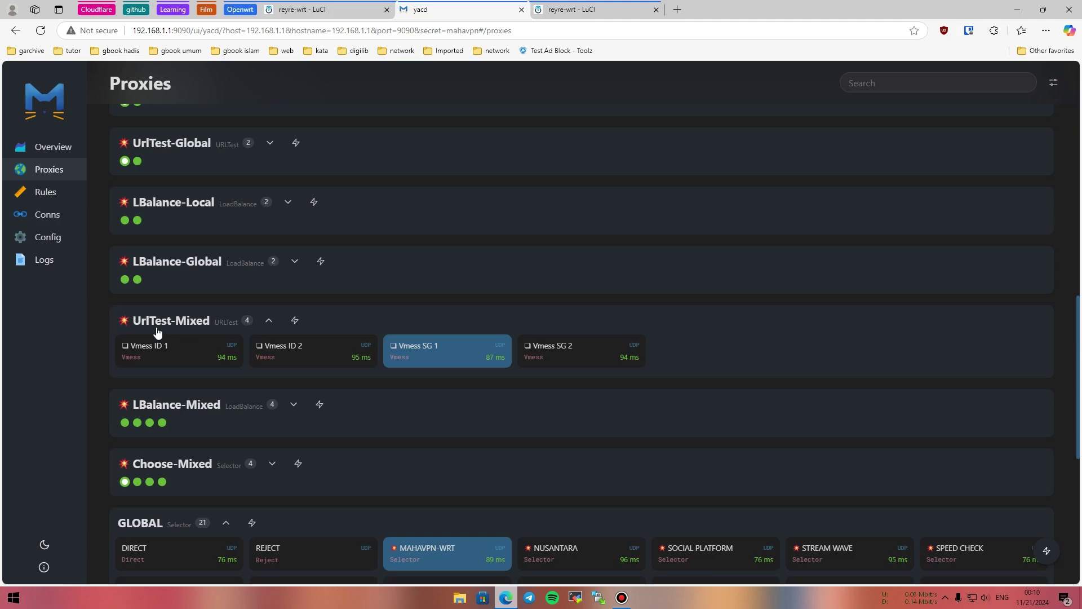
click(188, 404)
scroll(191, 388, down, 3)
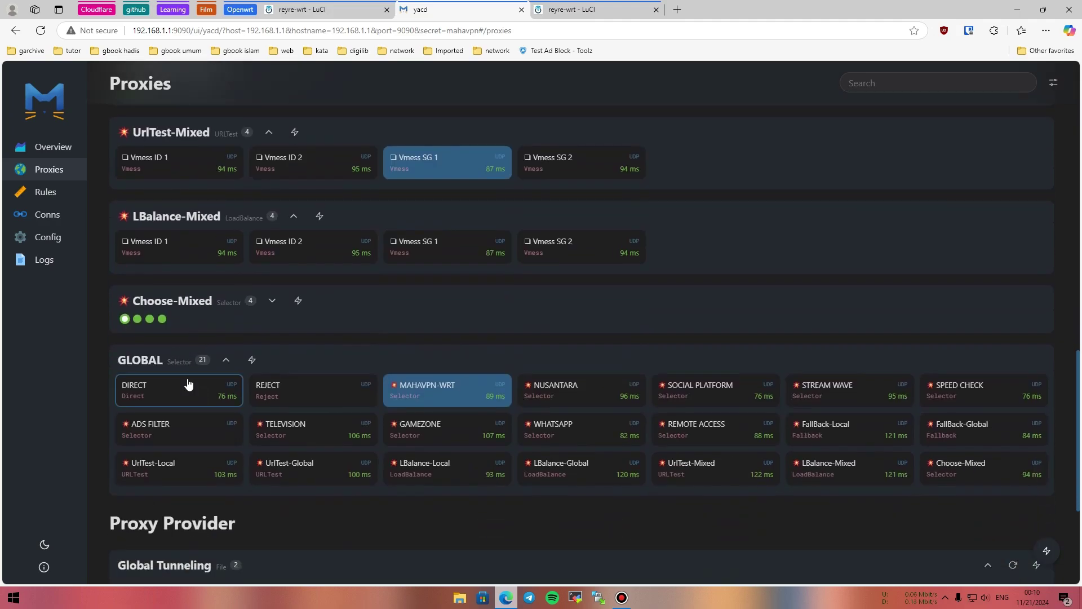
click(177, 307)
scroll(199, 316, up, 3)
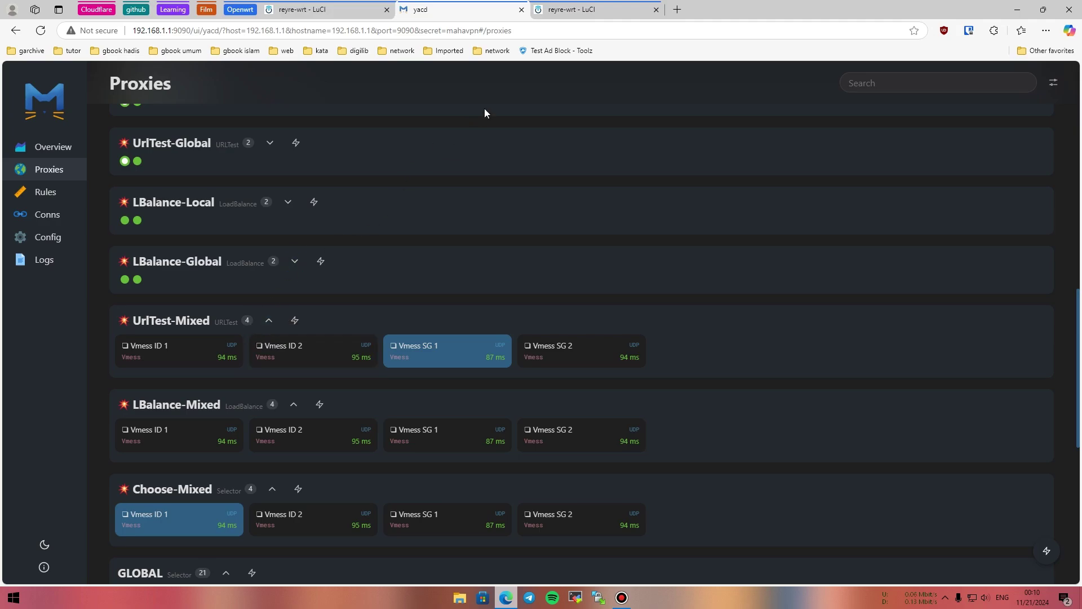
click(558, 10)
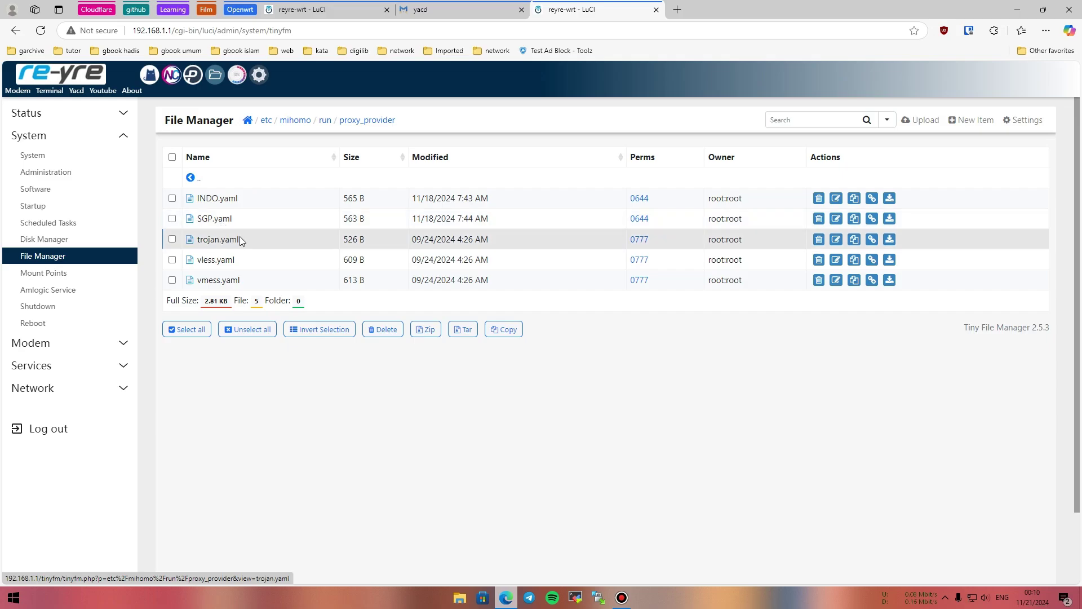
click(465, 8)
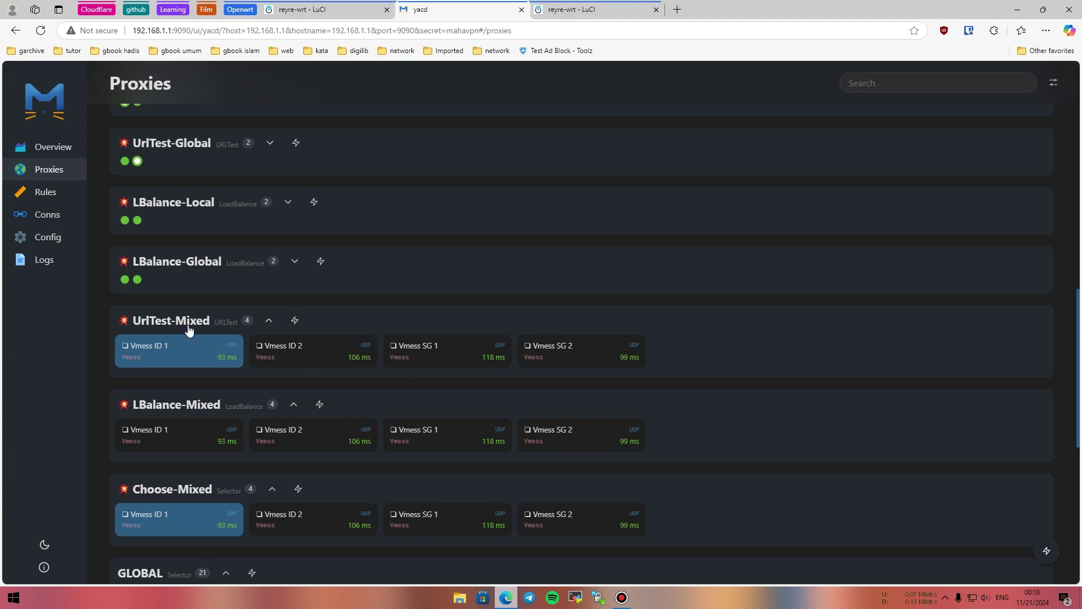
Expand LBalance-Local and LBalance-Global to inspect their Vmess proxies, then collapse both.
click(185, 203)
click(205, 286)
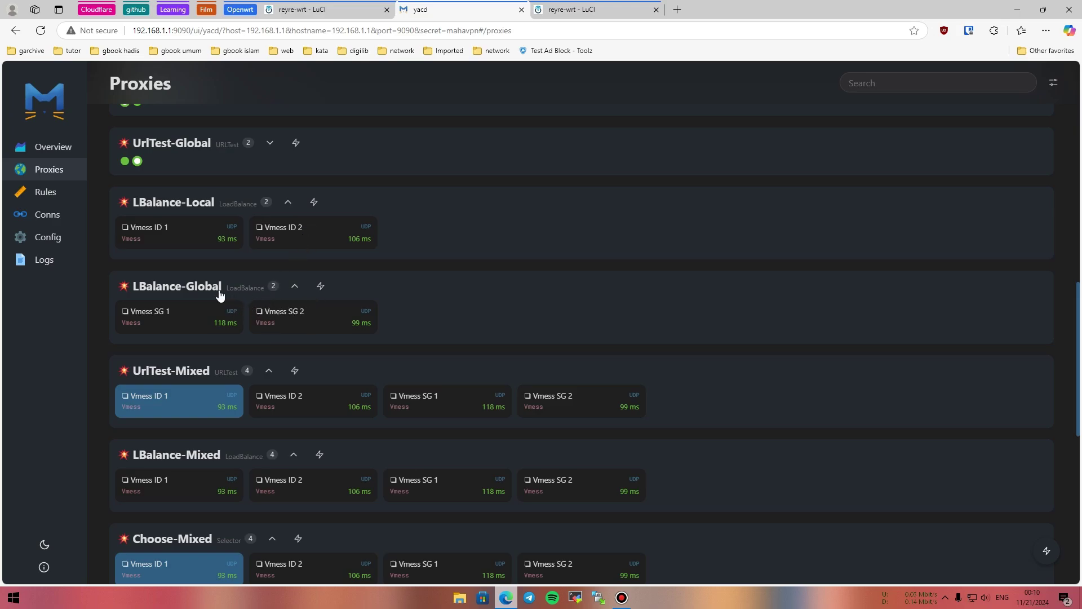
click(218, 287)
click(197, 206)
Collapse UrlTest-Mixed and LBalance-Mixed and route Choose-Mixed through Vmess SG 1.
scroll(210, 245, down, 3)
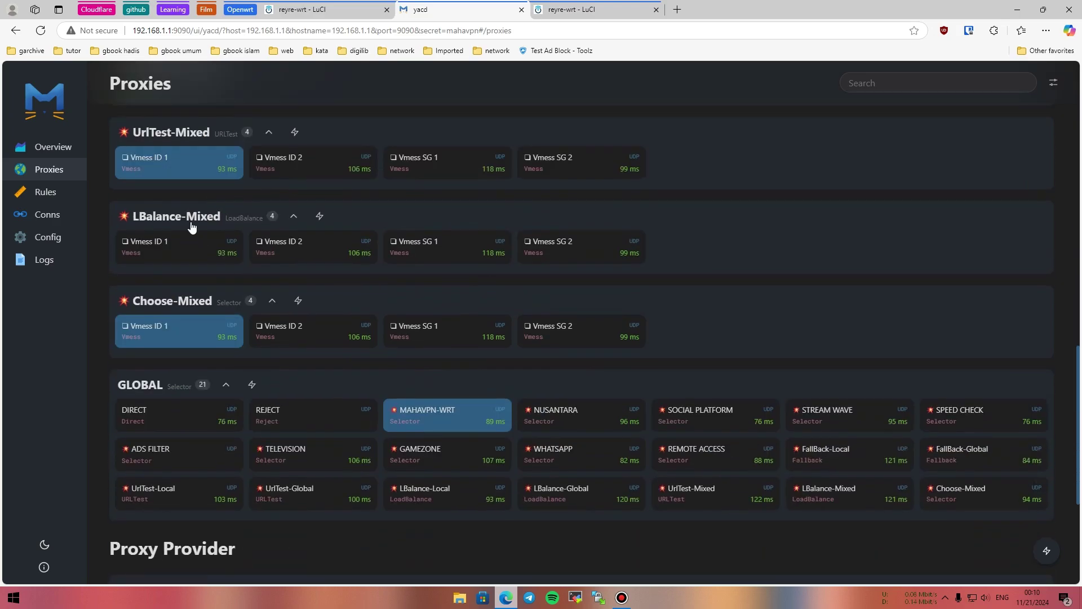
click(174, 145)
click(177, 194)
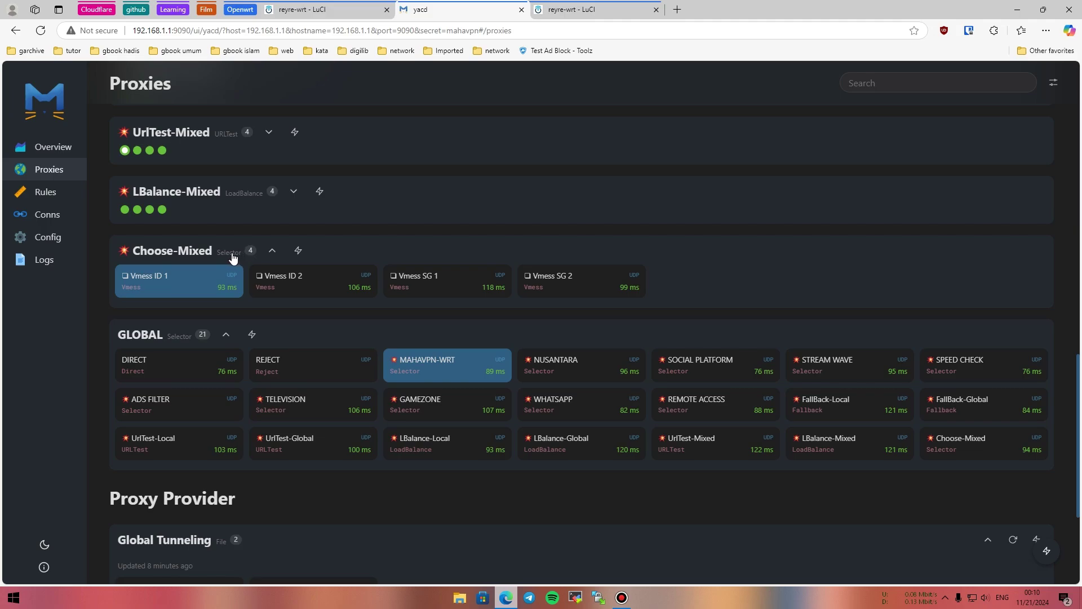
click(314, 286)
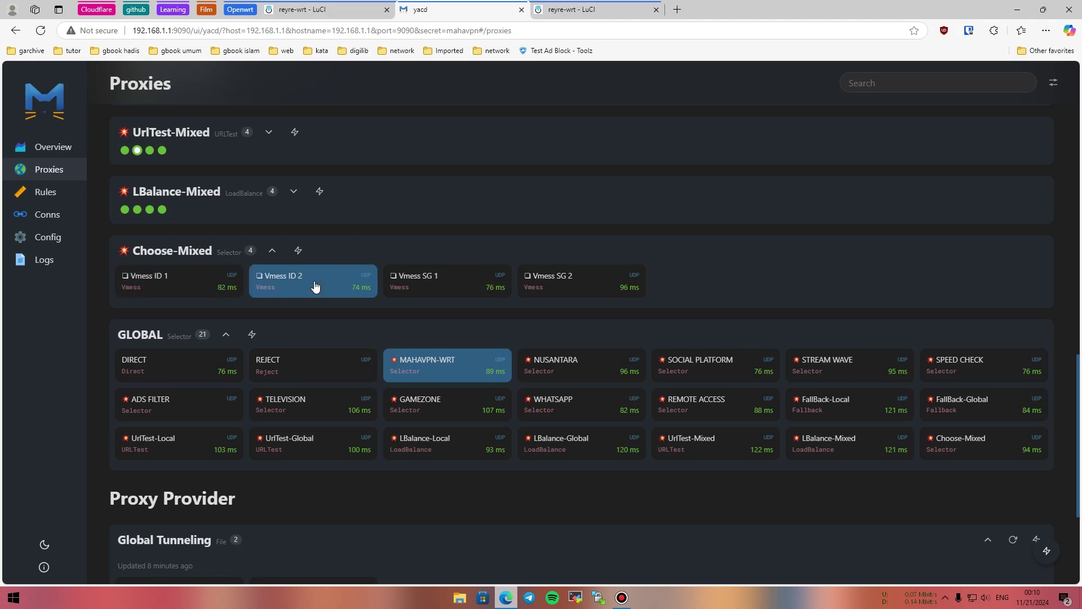
click(429, 282)
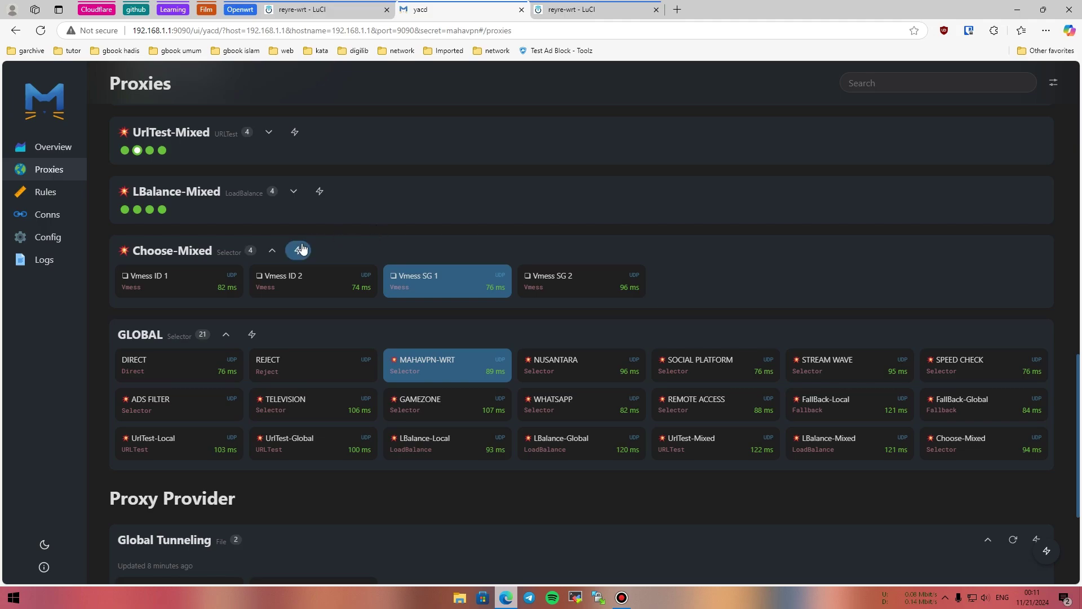
Collapse Choose-Mixed and review the NUSANTARA and SOCIAL PLATFORM proxy options.
click(274, 252)
scroll(279, 253, up, 15)
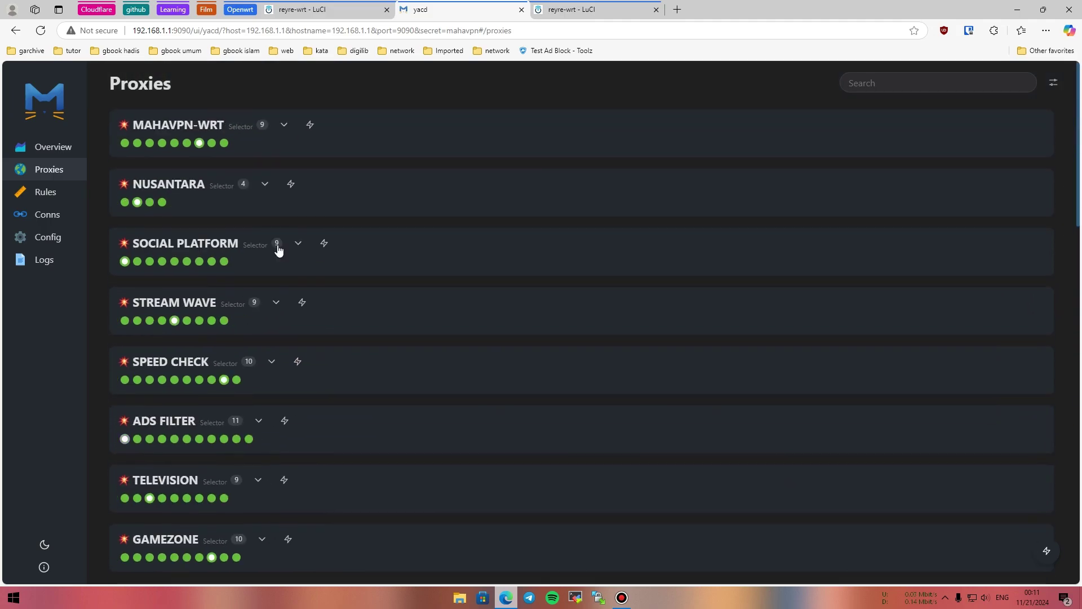
scroll(282, 246, down, 6)
scroll(259, 282, down, 3)
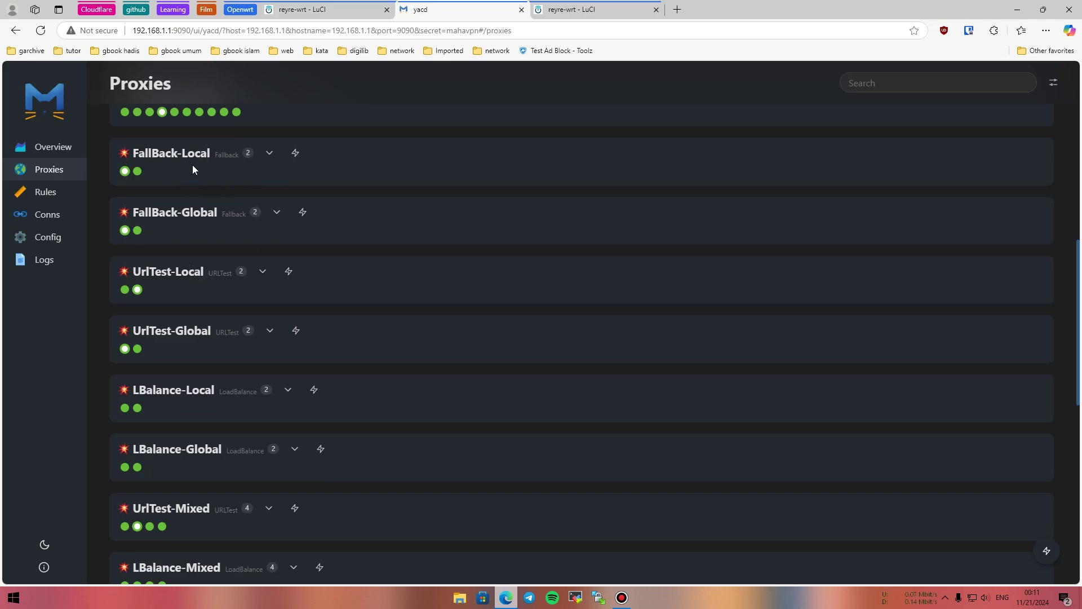
scroll(211, 186, up, 10)
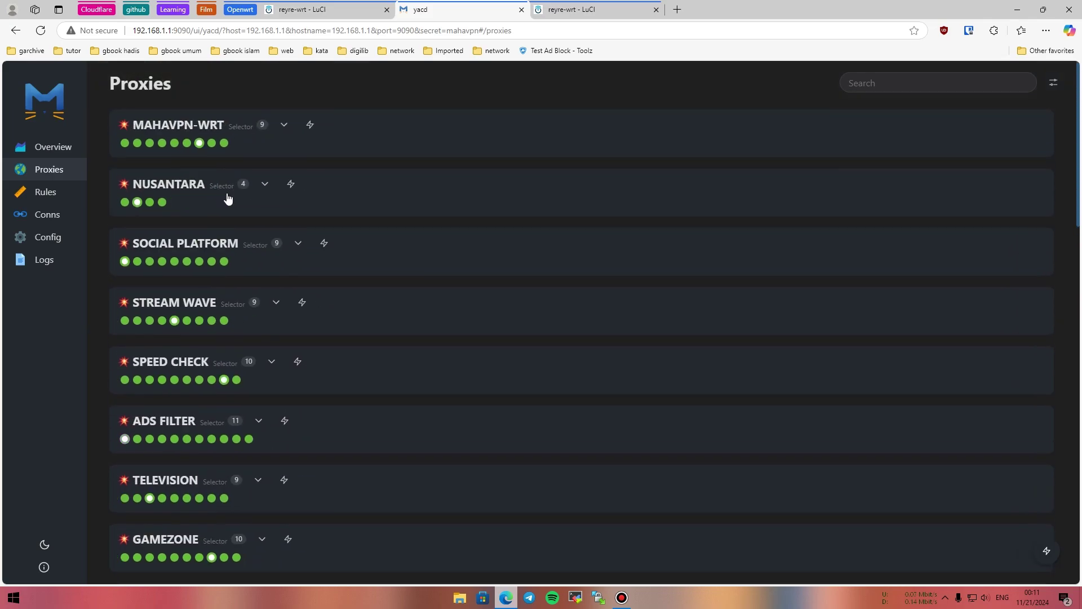
click(193, 188)
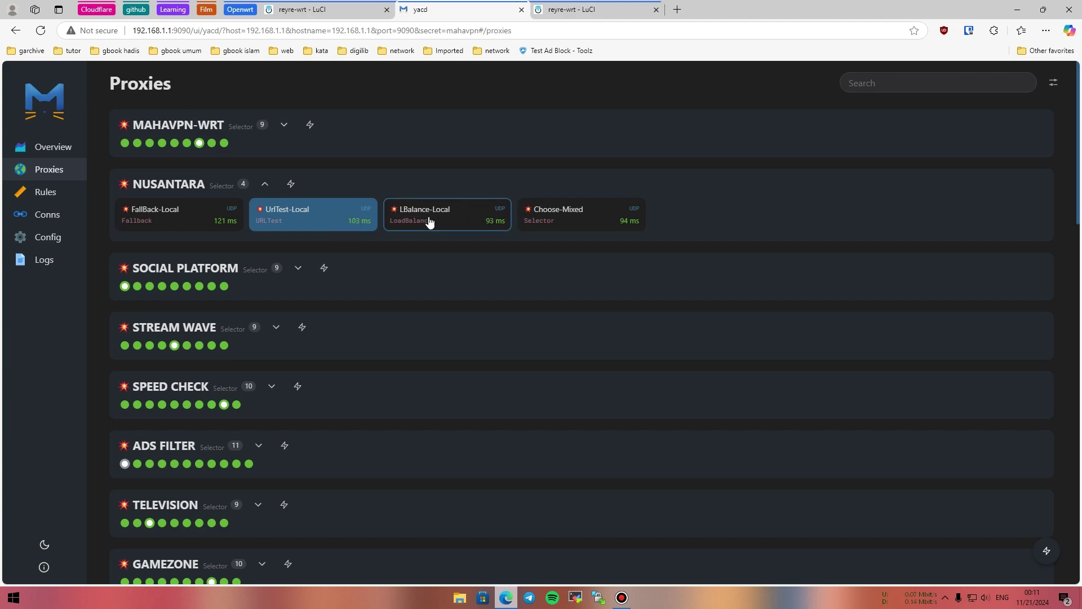
click(298, 269)
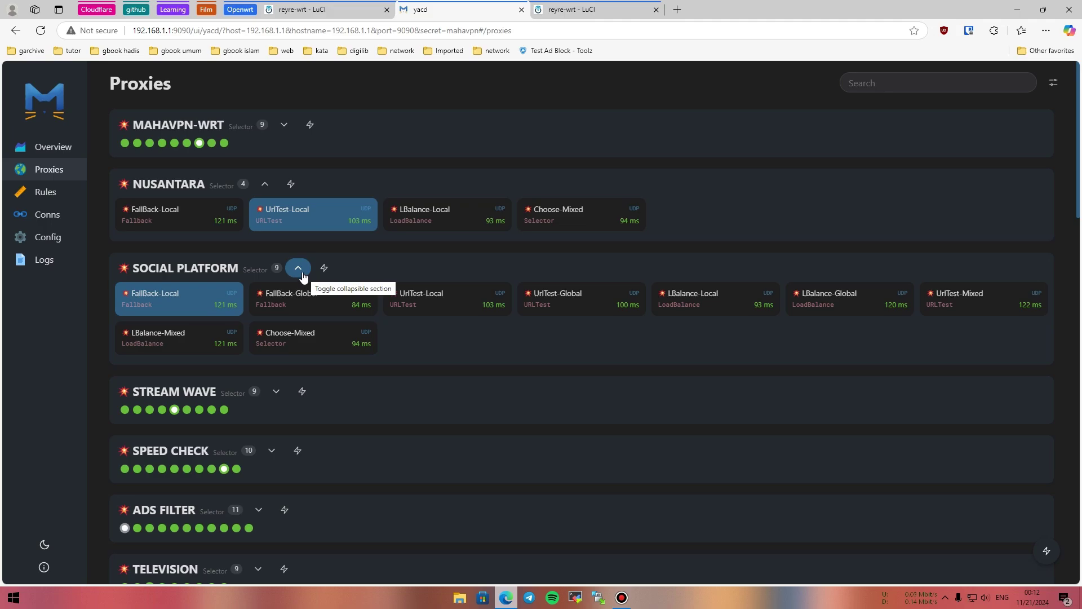
click(299, 269)
click(265, 183)
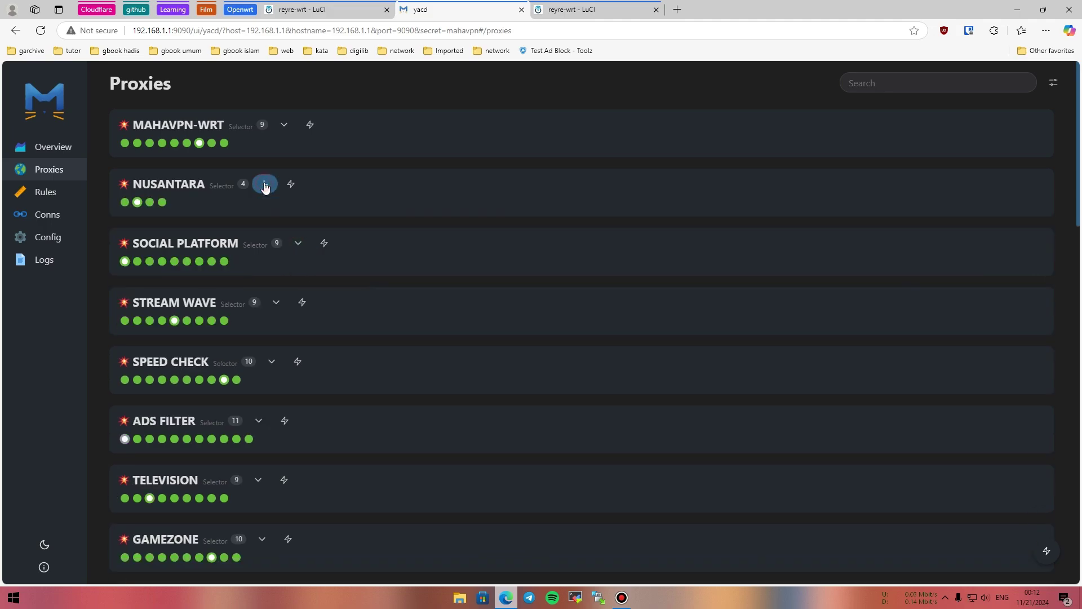
Expand ADS FILTER and confirm its selection is REJECT.
scroll(283, 217, down, 7)
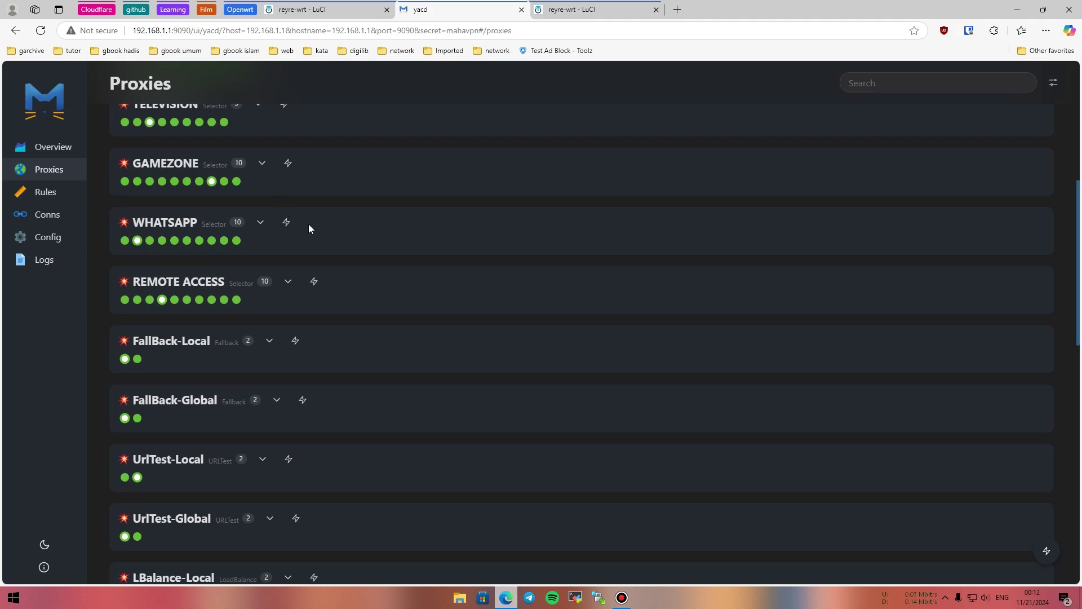
scroll(317, 233, down, 3)
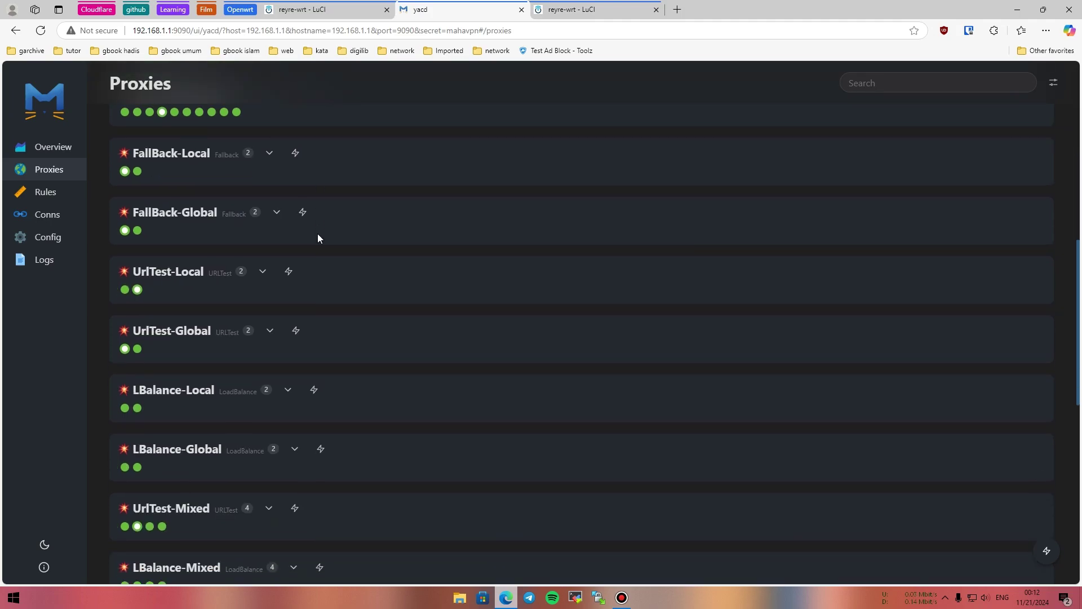
scroll(318, 234, down, 7)
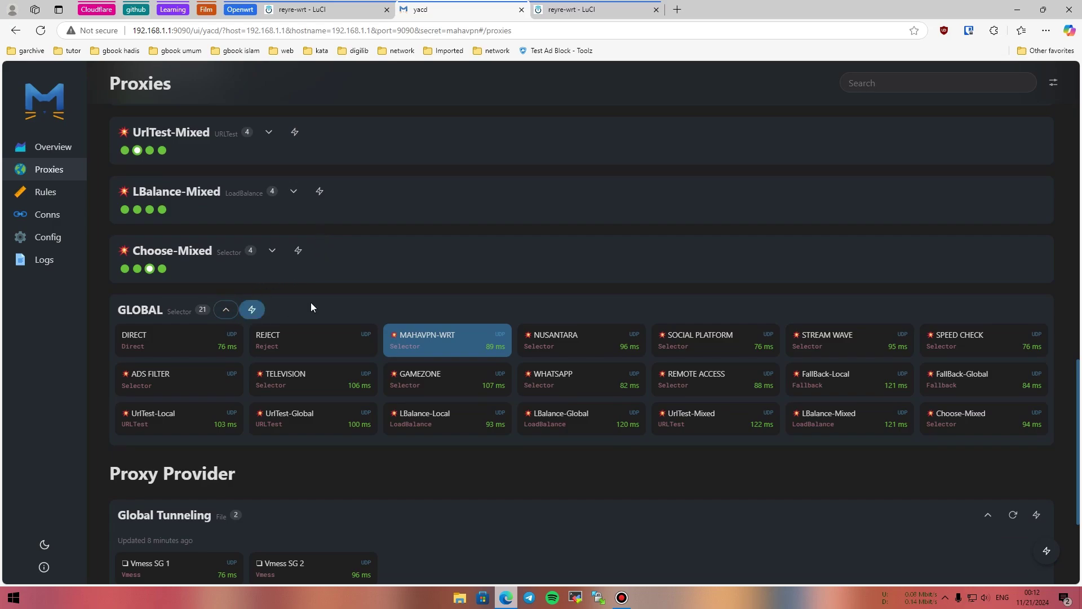
scroll(360, 262, up, 10)
scroll(262, 277, up, 3)
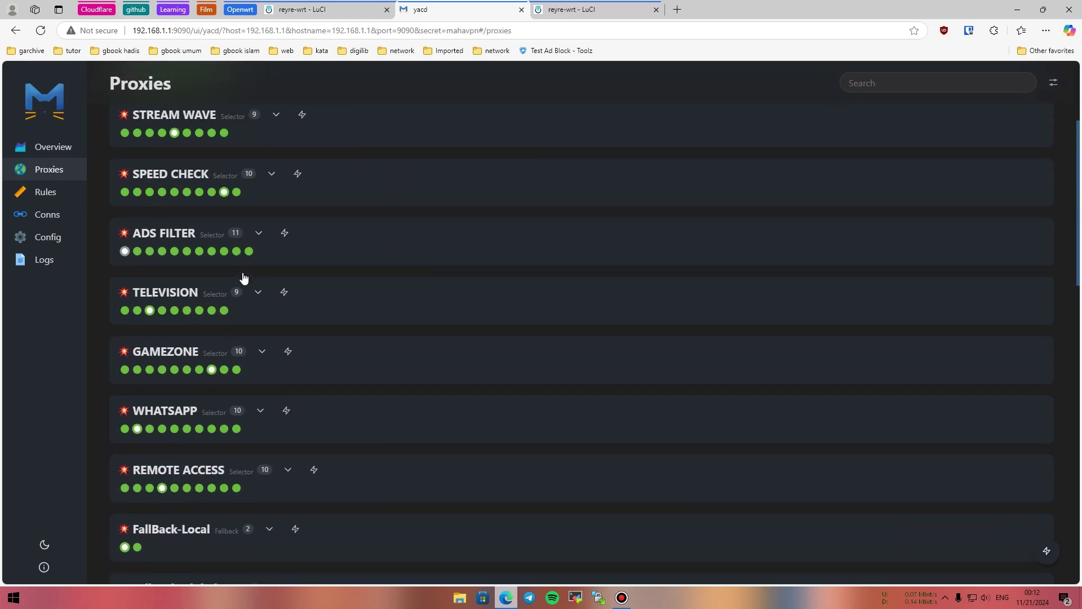
click(179, 235)
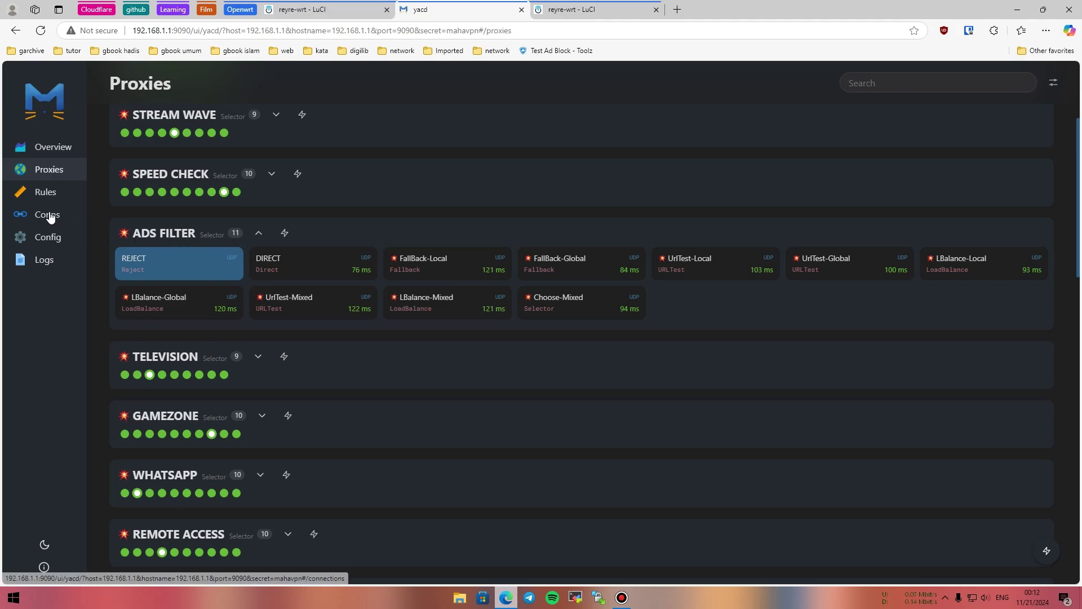
Change Yacd's Log Level in Config from Error to Info and view the live Logs page.
click(56, 239)
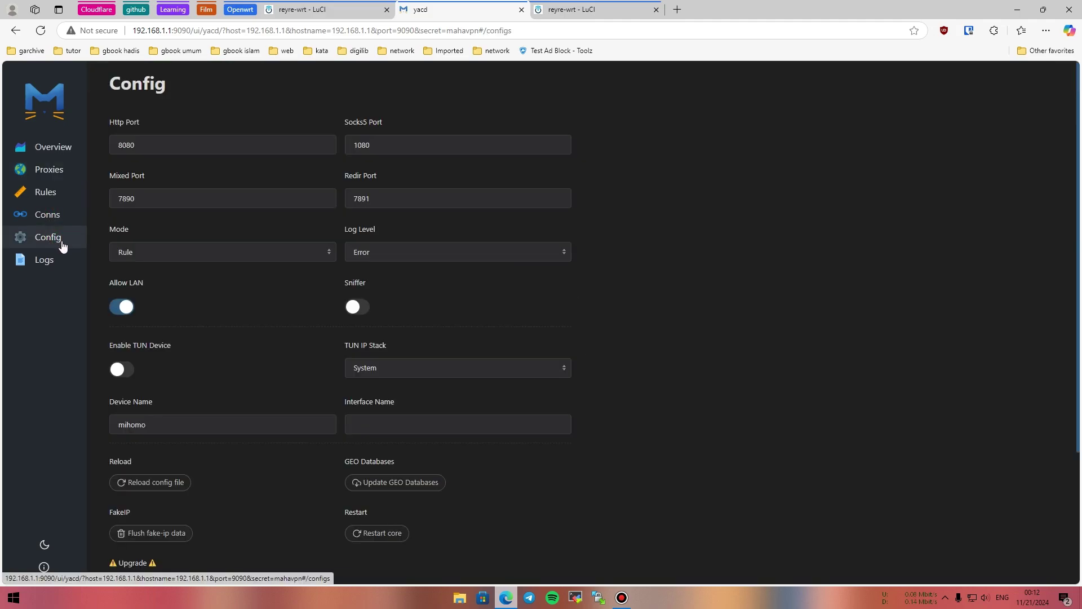
click(434, 255)
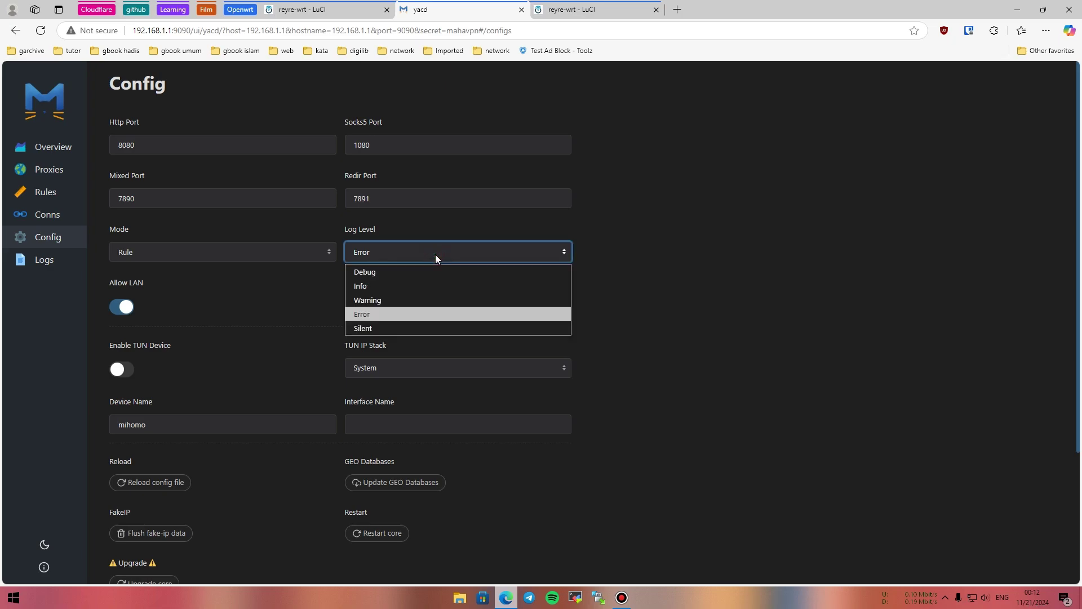
click(428, 286)
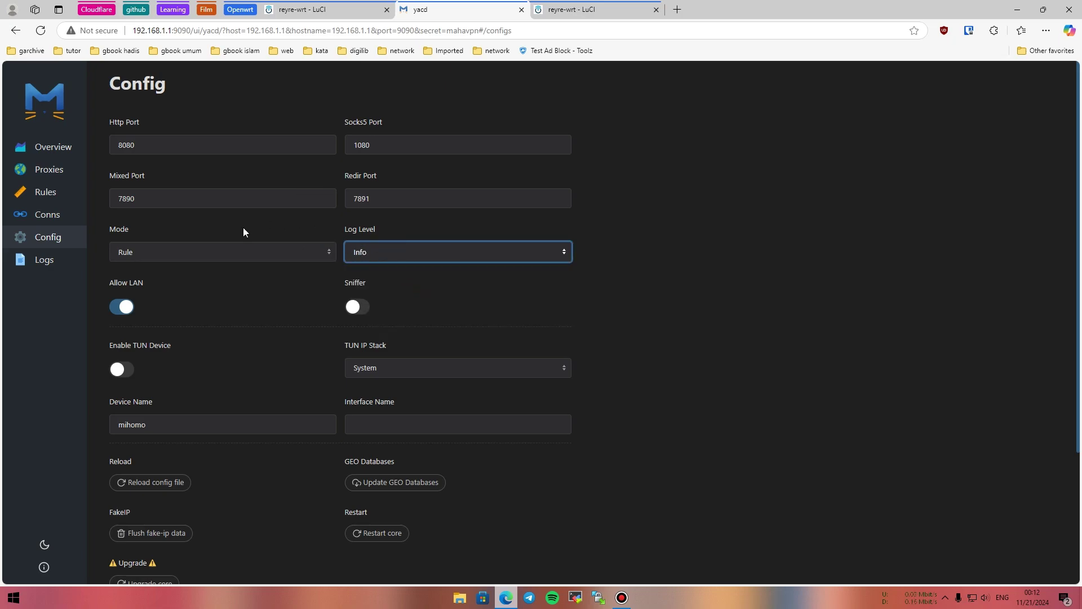
click(45, 261)
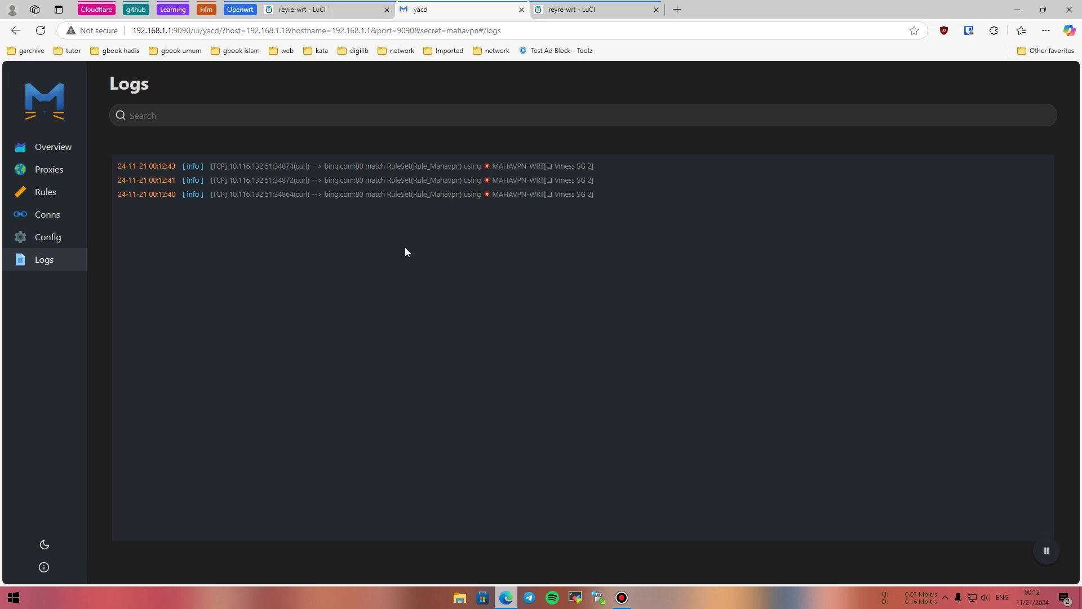
Run the Test Ad Block - Toolz page from a 'test adblock' search in an Edge private window.
key(ctrl+shift+n)
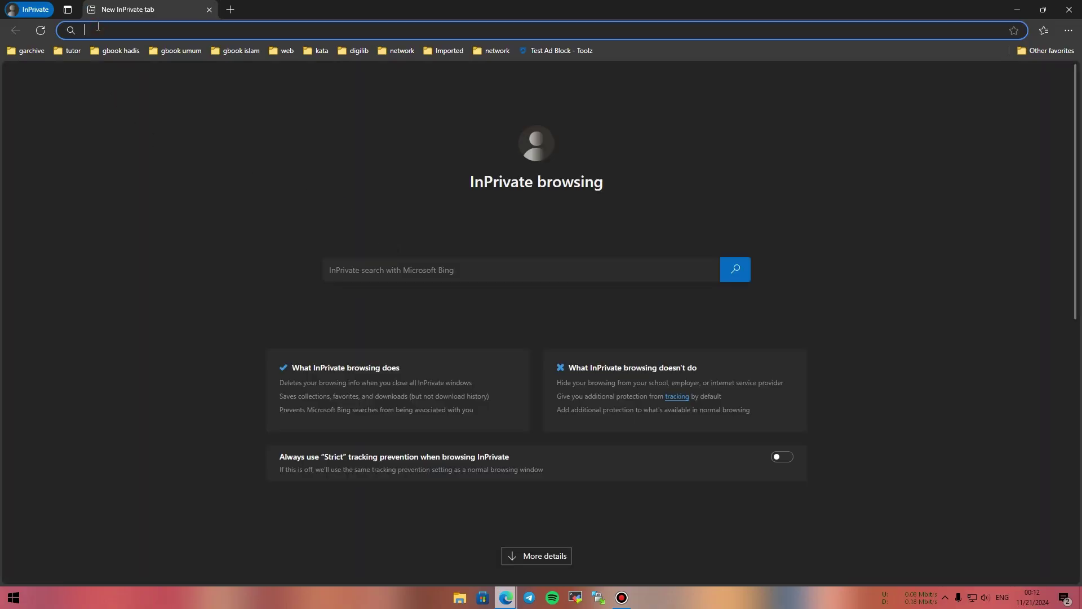
text(test adblo)
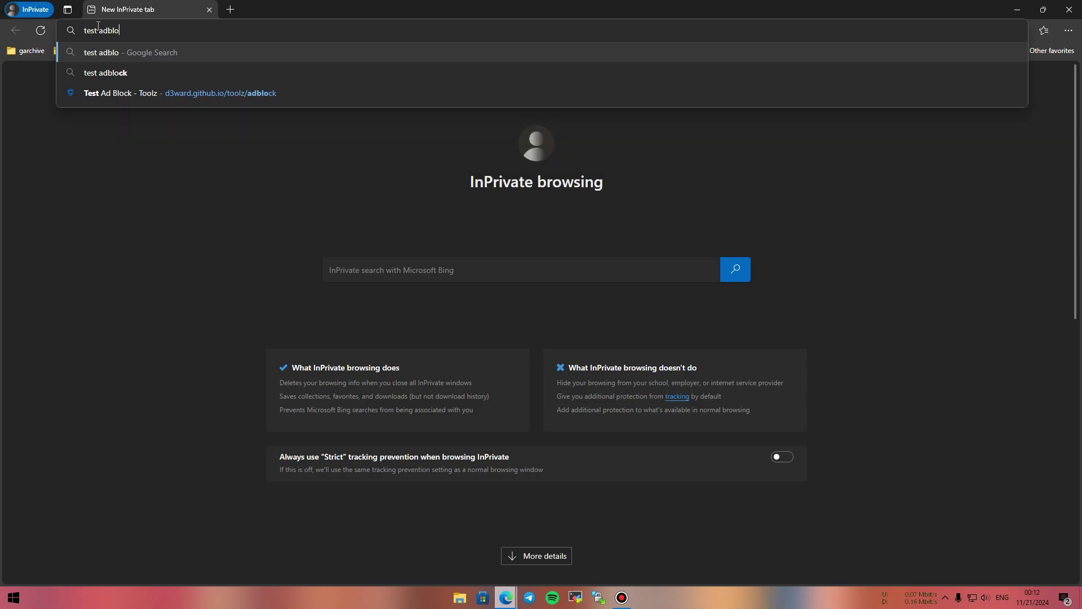
text(ck)
key(Return)
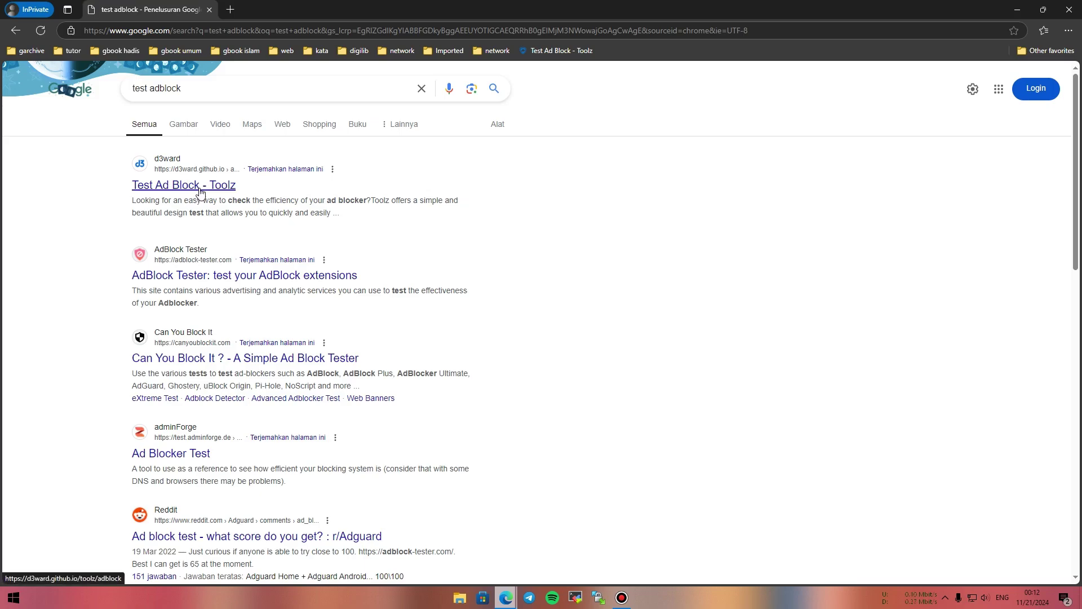
click(210, 187)
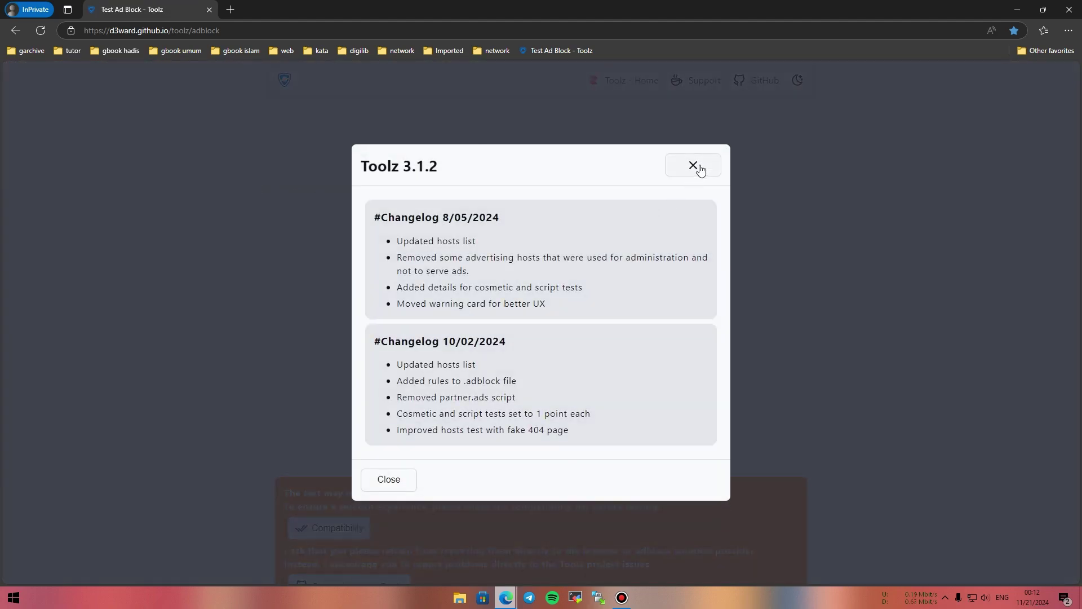
click(693, 166)
key(alt+Tab)
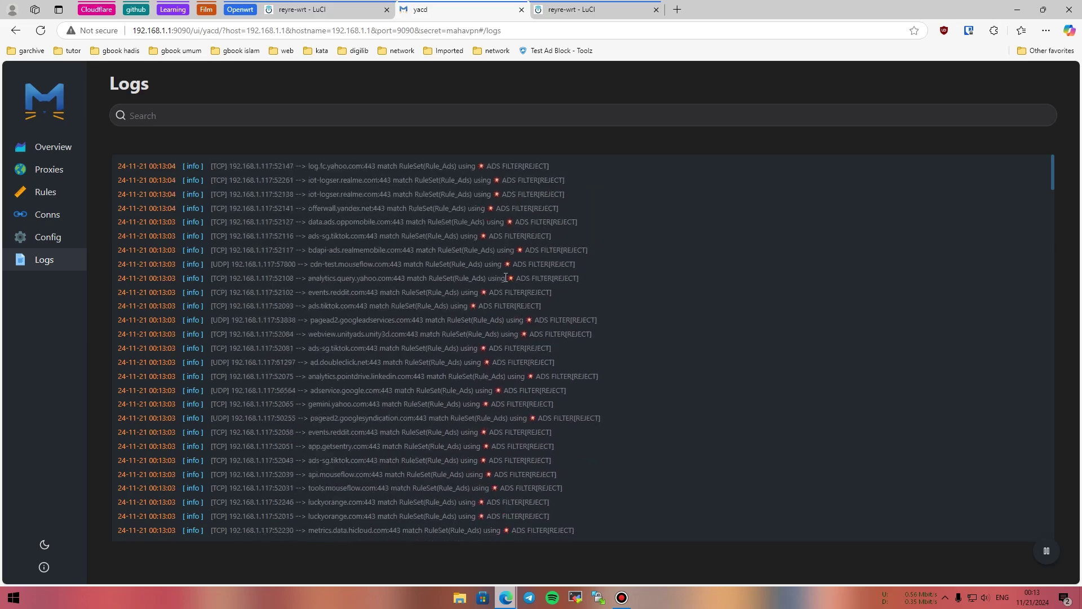
Pause the logs to review ADS FILTER rejections, then check the 97% Toolz score and close it.
click(1047, 550)
scroll(702, 450, up, 5)
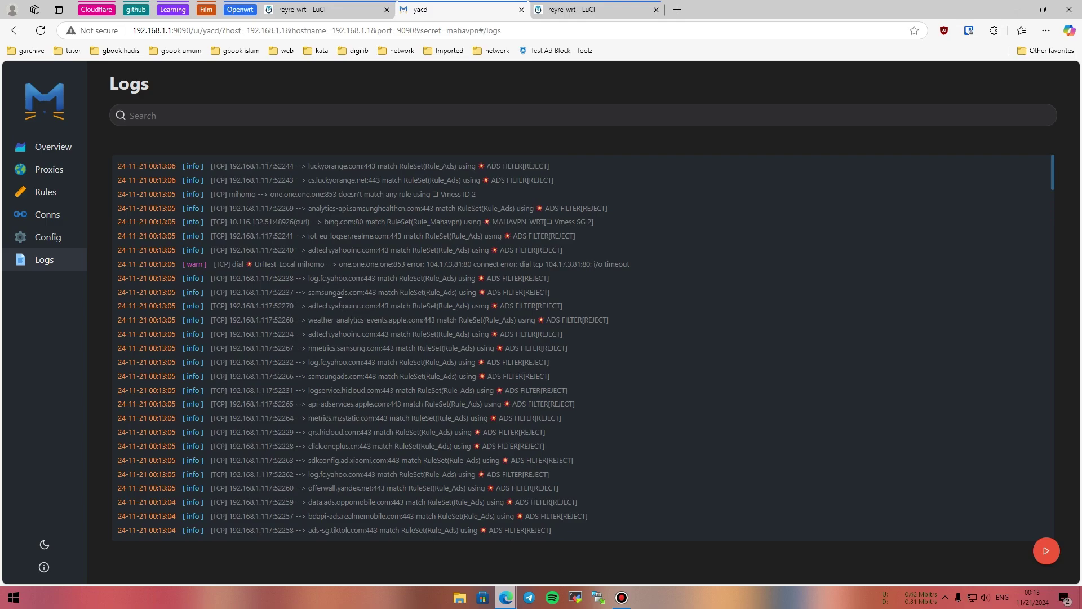
scroll(349, 319, down, 4)
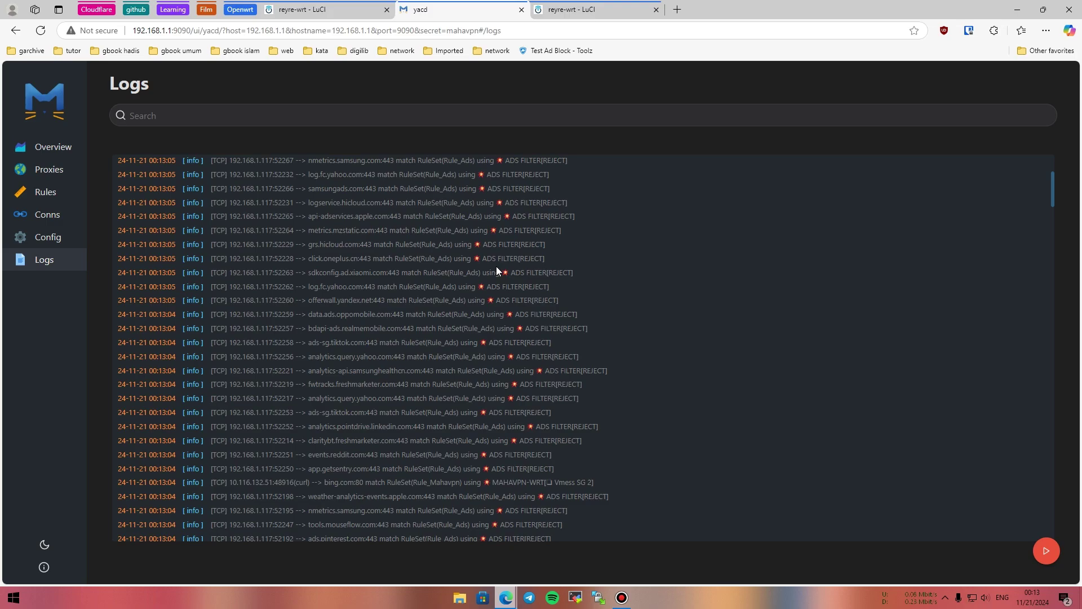
click(1046, 551)
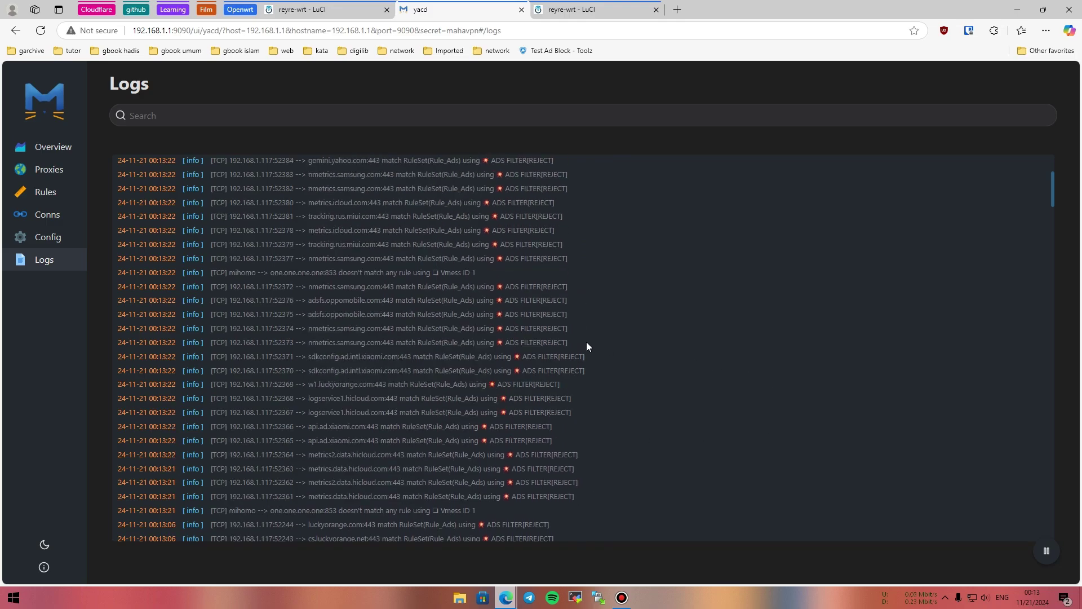
key(alt+Tab)
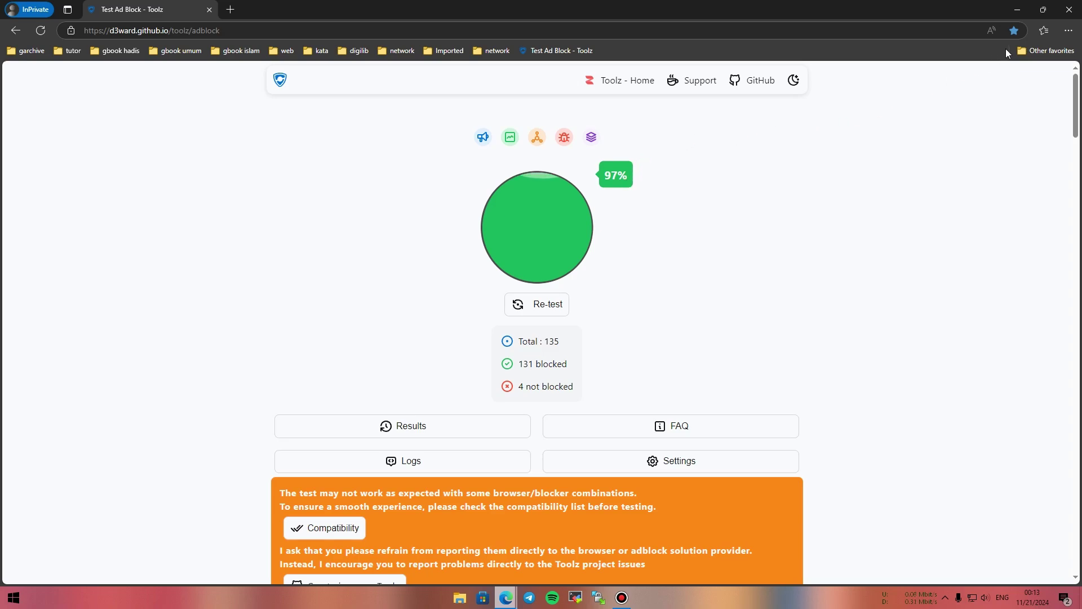
click(1069, 9)
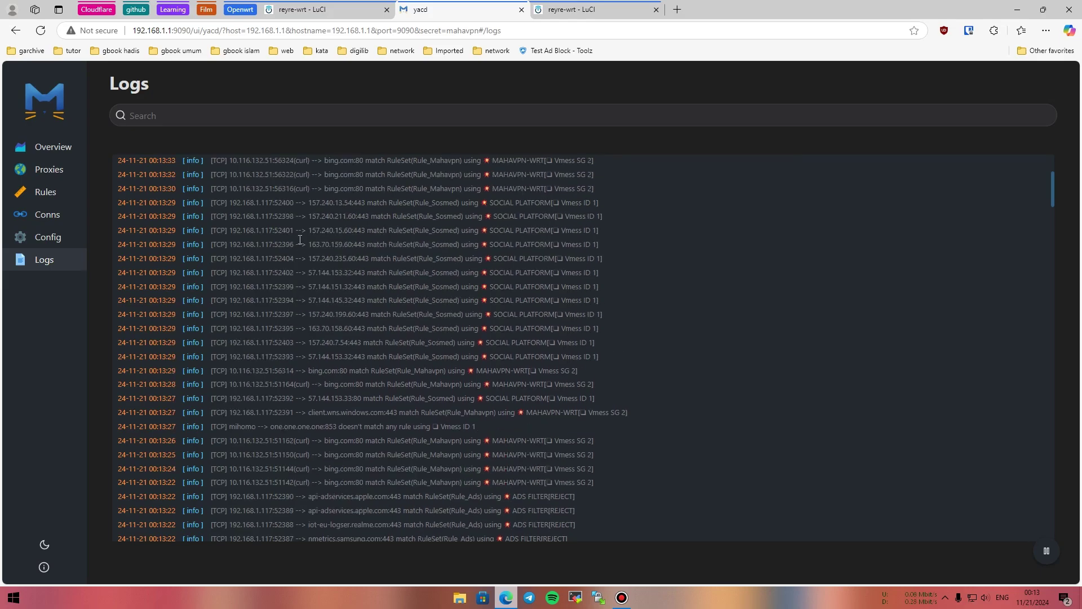
Open Yacd's connections list and load browserleaks.com/dns in a new tab.
click(42, 219)
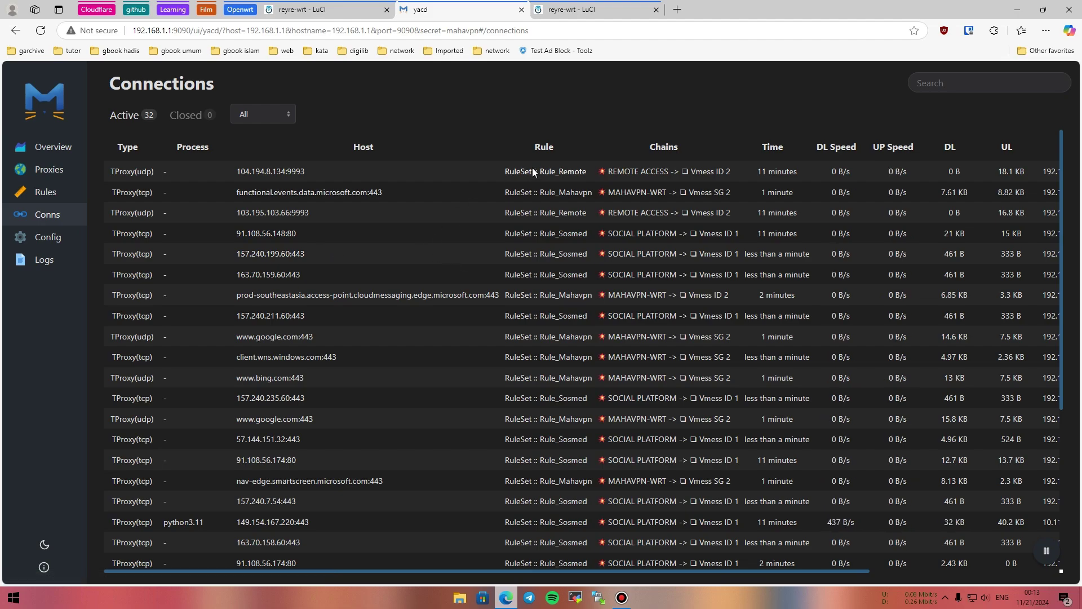
click(677, 9)
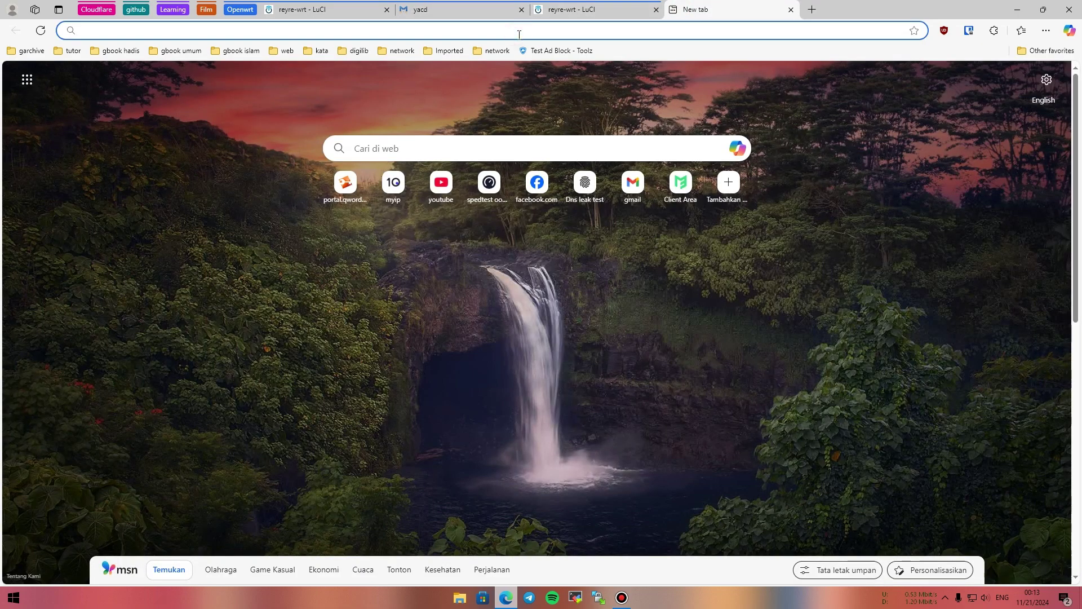
text(bro)
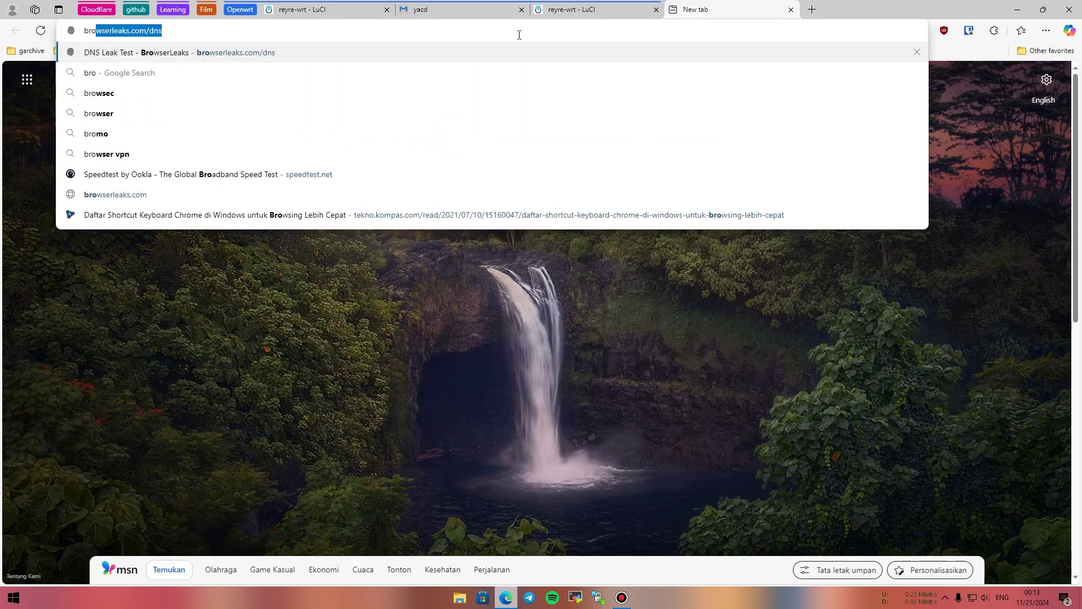
text(wse)
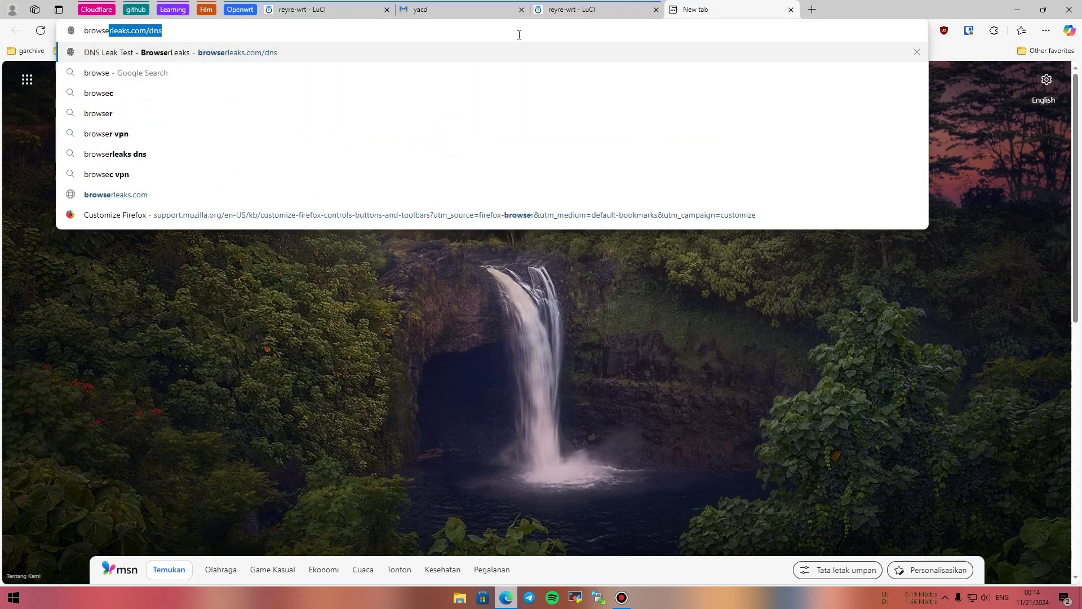
click(188, 32)
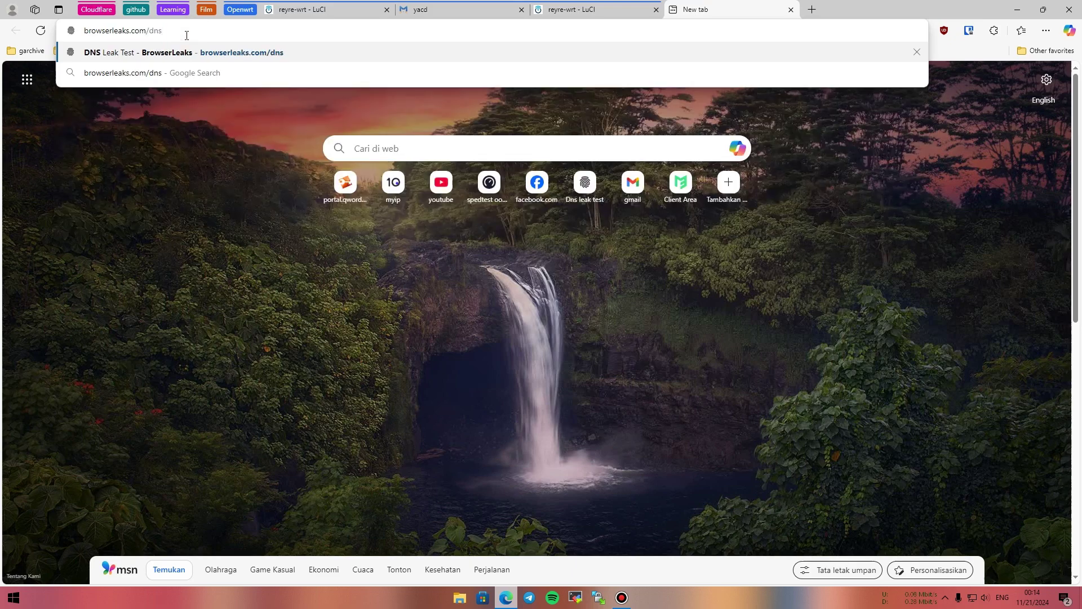
key(Return)
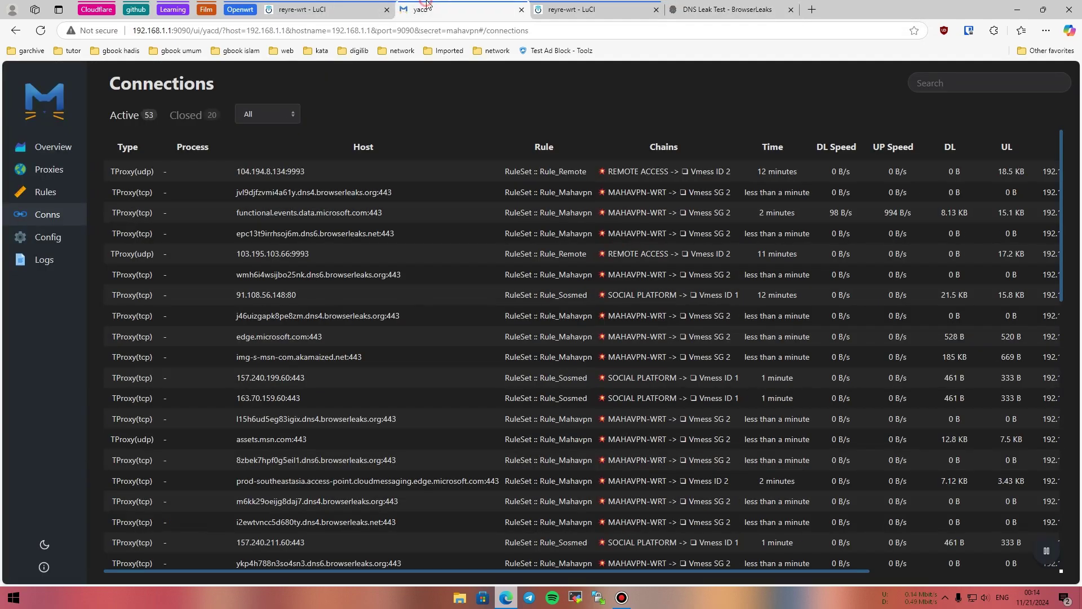
Freeze Yacd's connections list to see the leak-test lookups, then view the Cloudflare-only results.
click(445, 10)
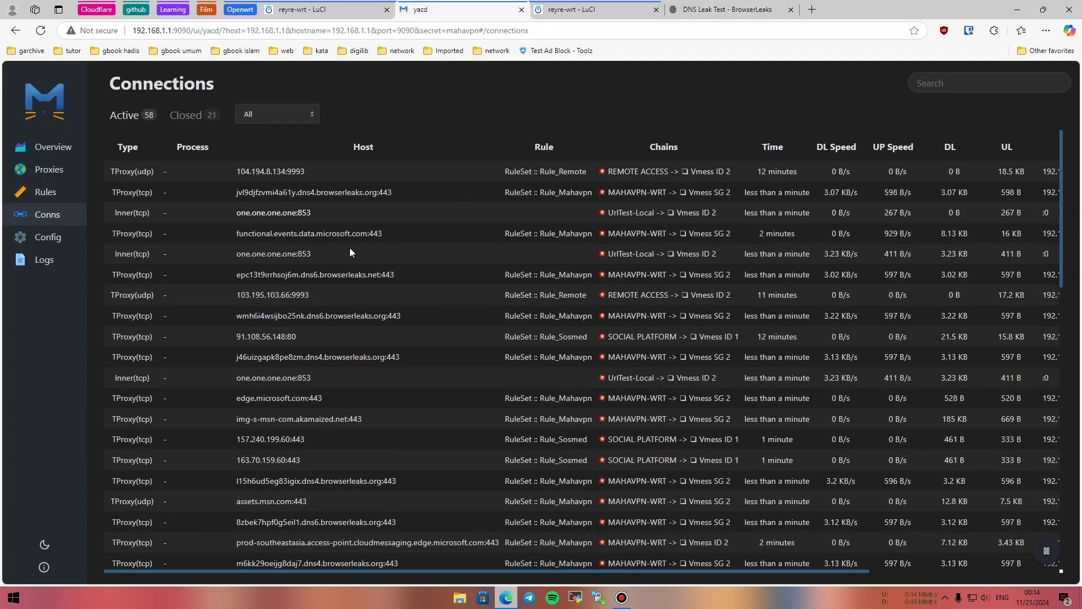
click(1048, 553)
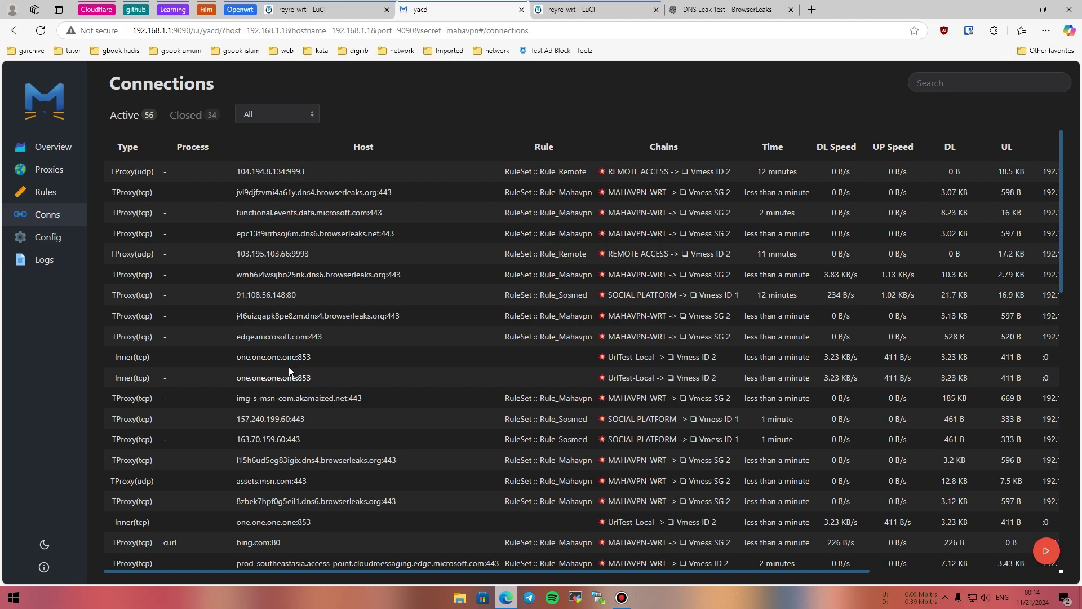
click(694, 9)
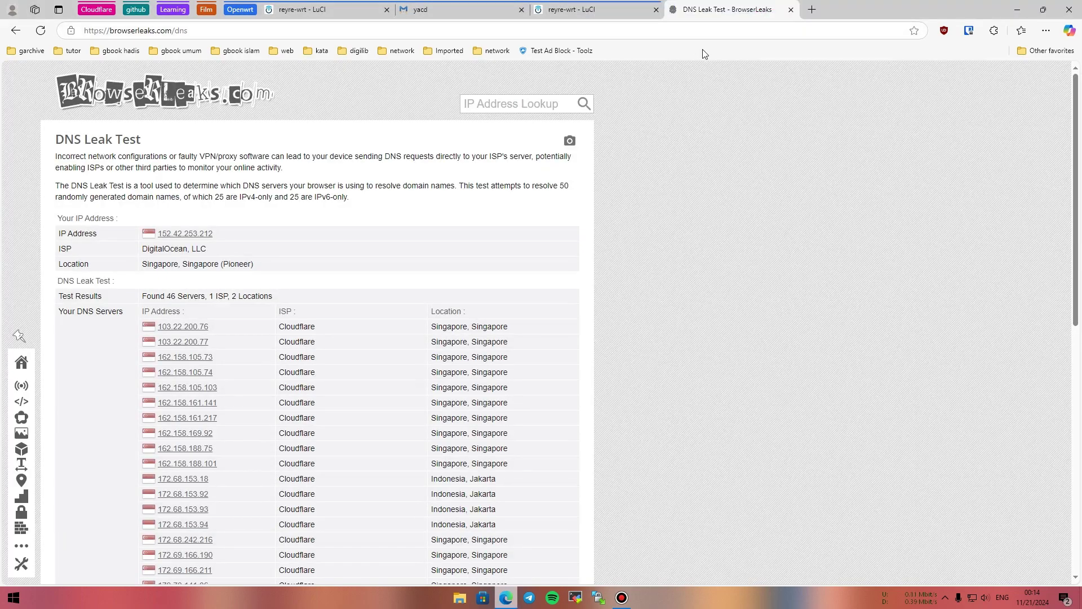
scroll(353, 314, down, 9)
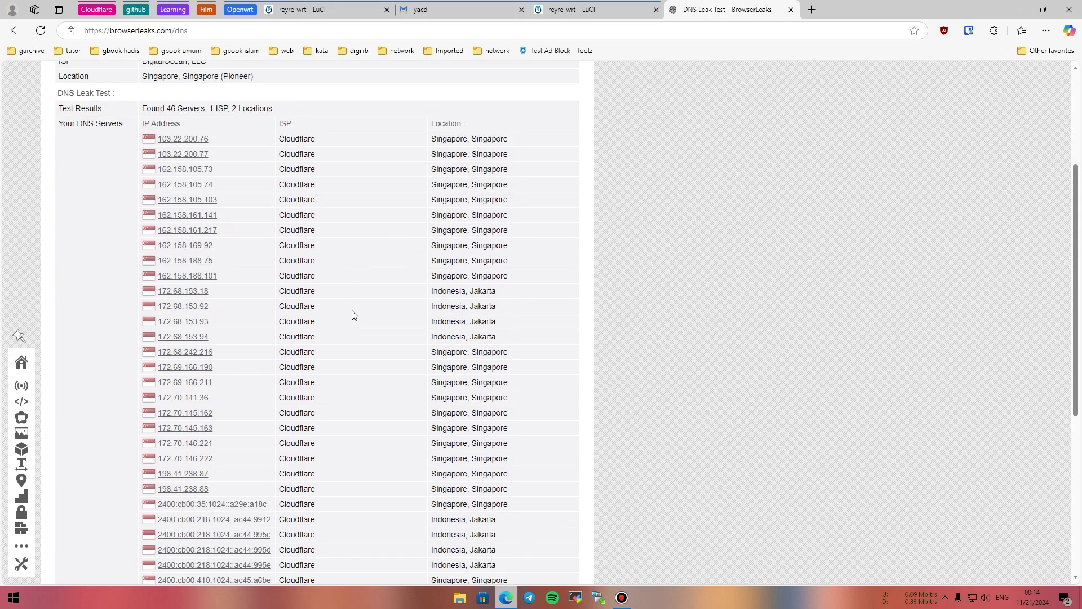
scroll(379, 379, up, 4)
scroll(305, 333, up, 4)
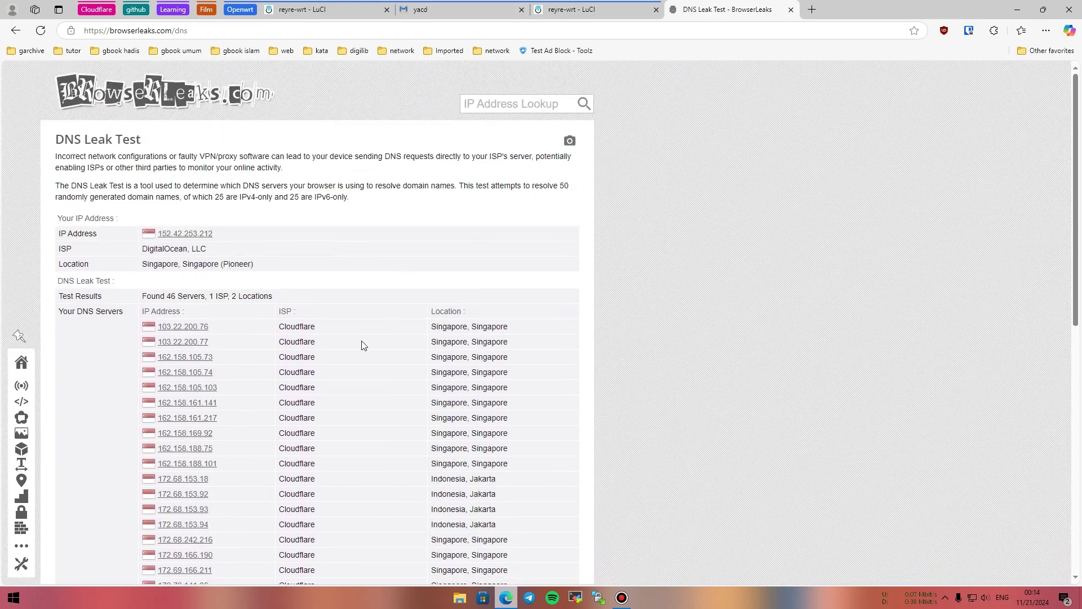
scroll(349, 329, down, 4)
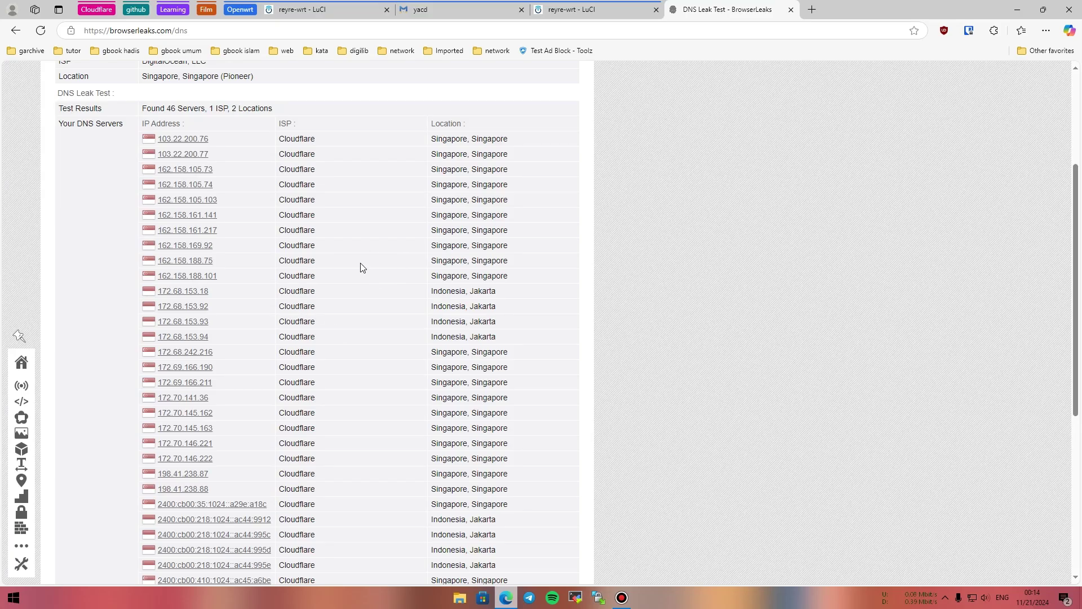
scroll(347, 286, down, 3)
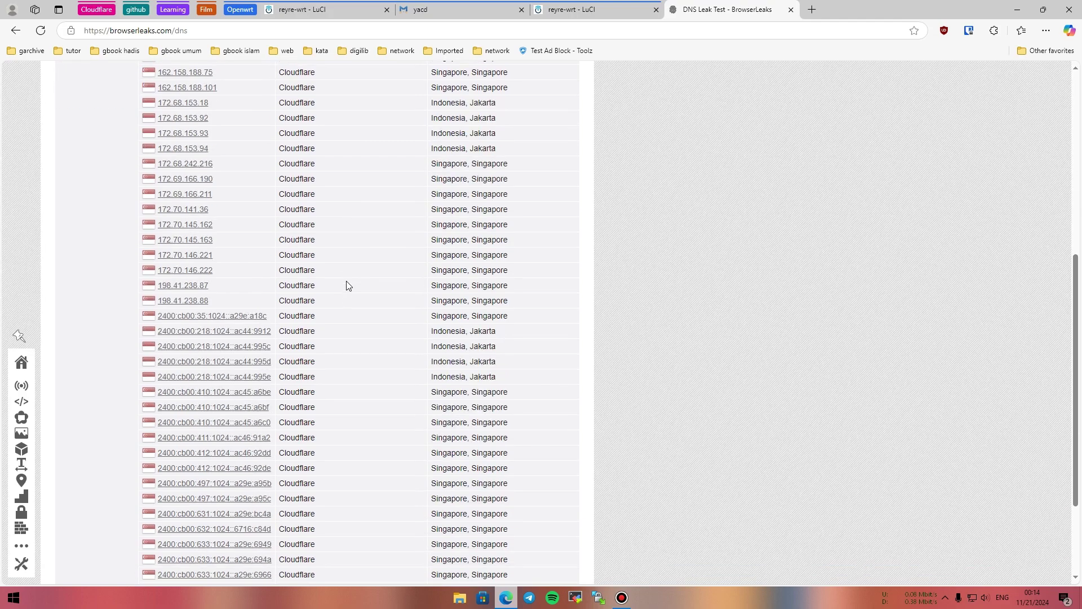
scroll(357, 305, up, 3)
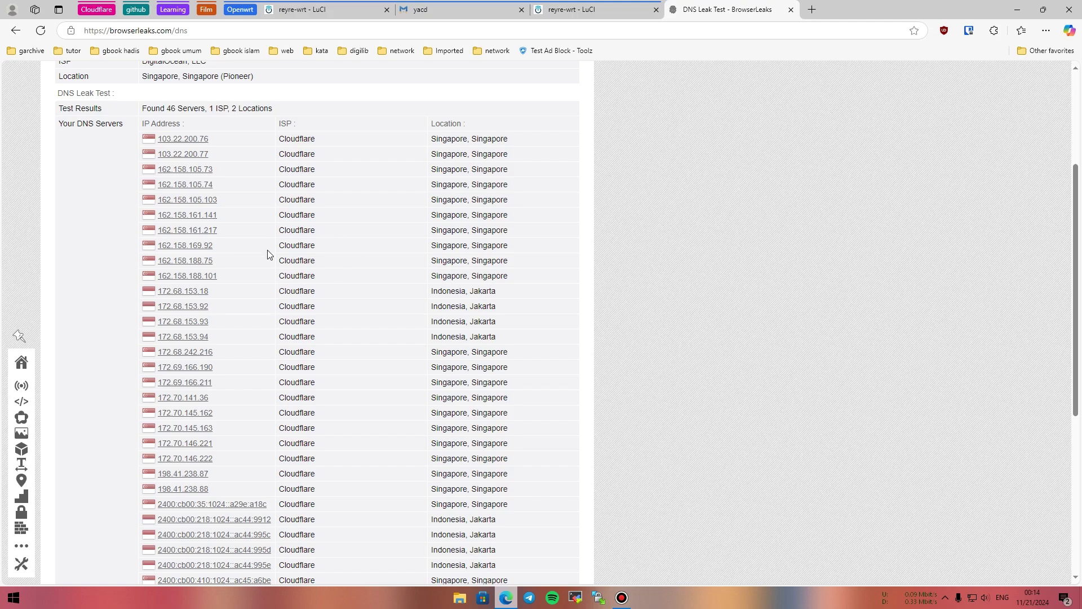
scroll(270, 254, down, 3)
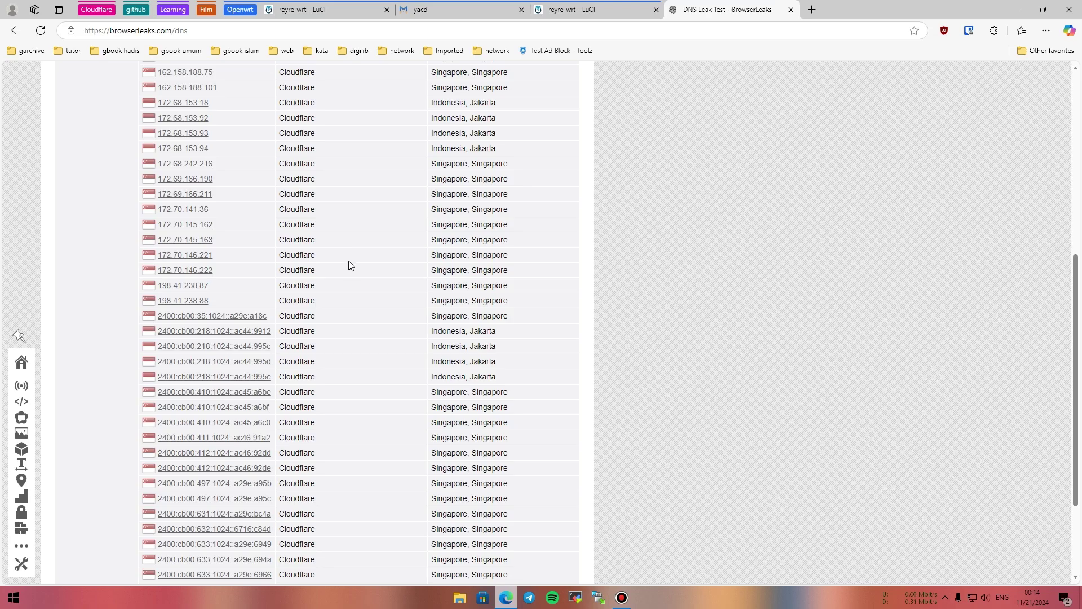
scroll(349, 264, up, 3)
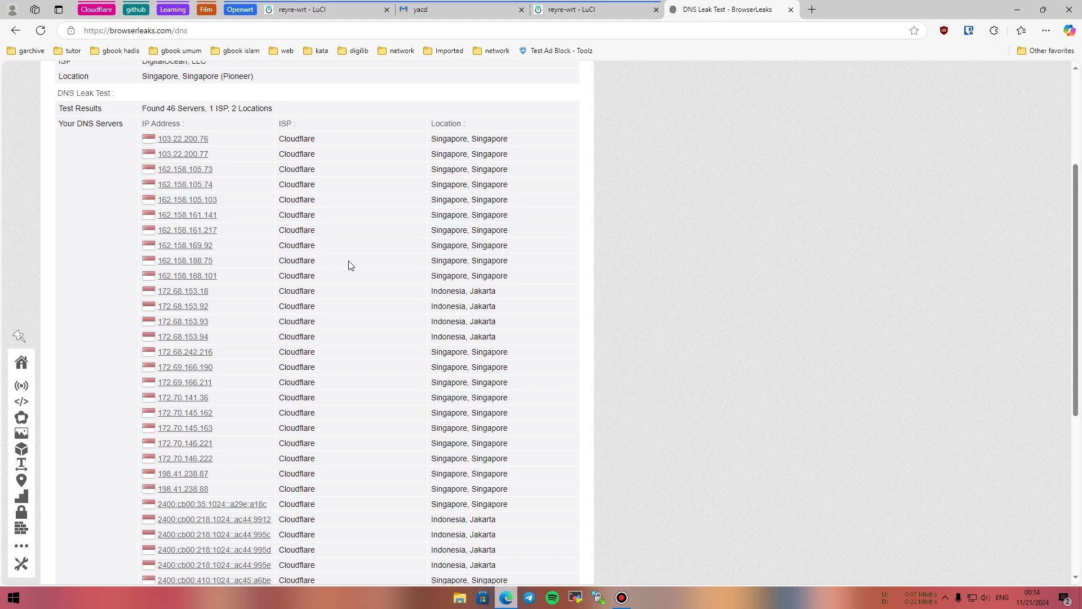
scroll(350, 265, down, 3)
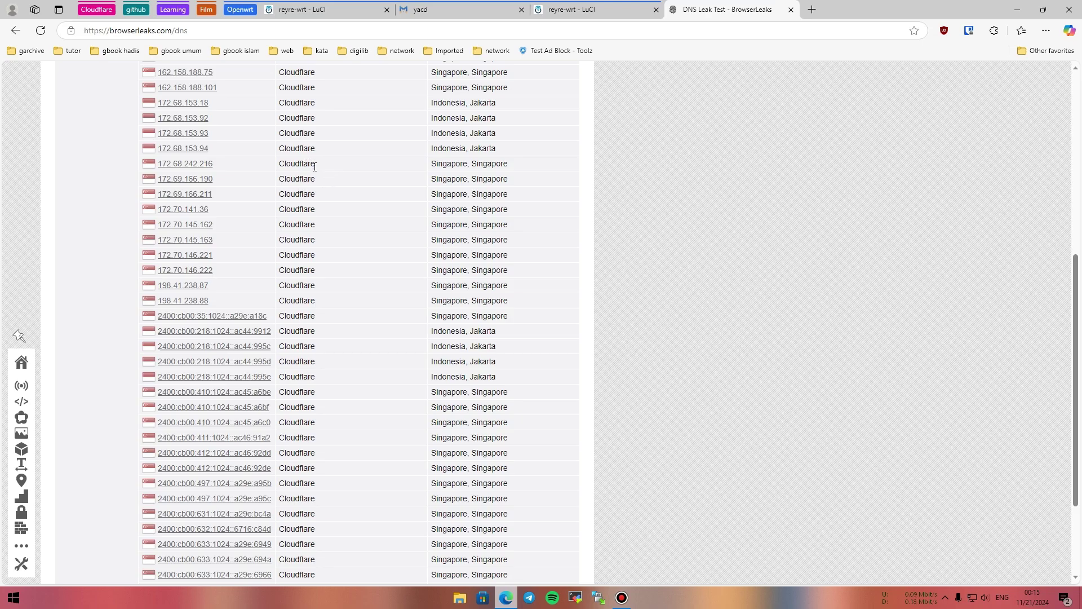
scroll(315, 176, down, 2)
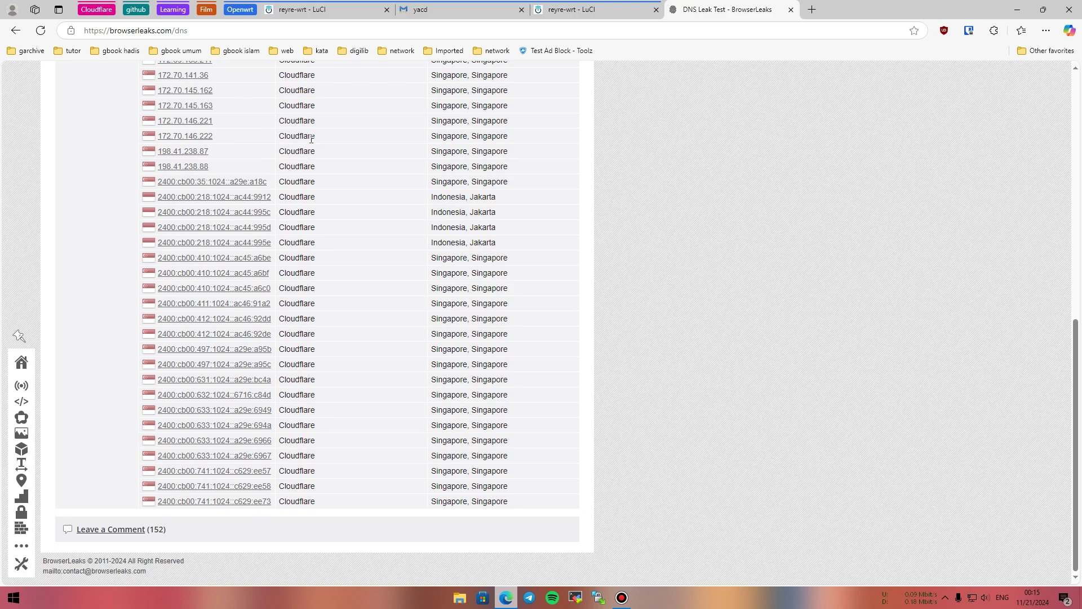
scroll(318, 141, up, 3)
scroll(324, 149, up, 5)
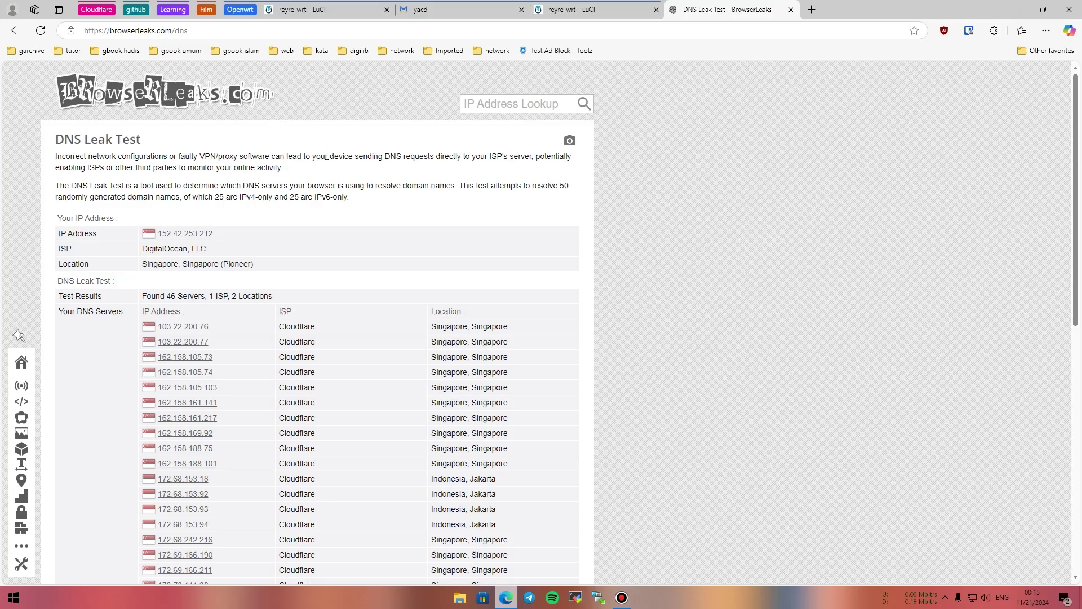
scroll(327, 155, down, 3)
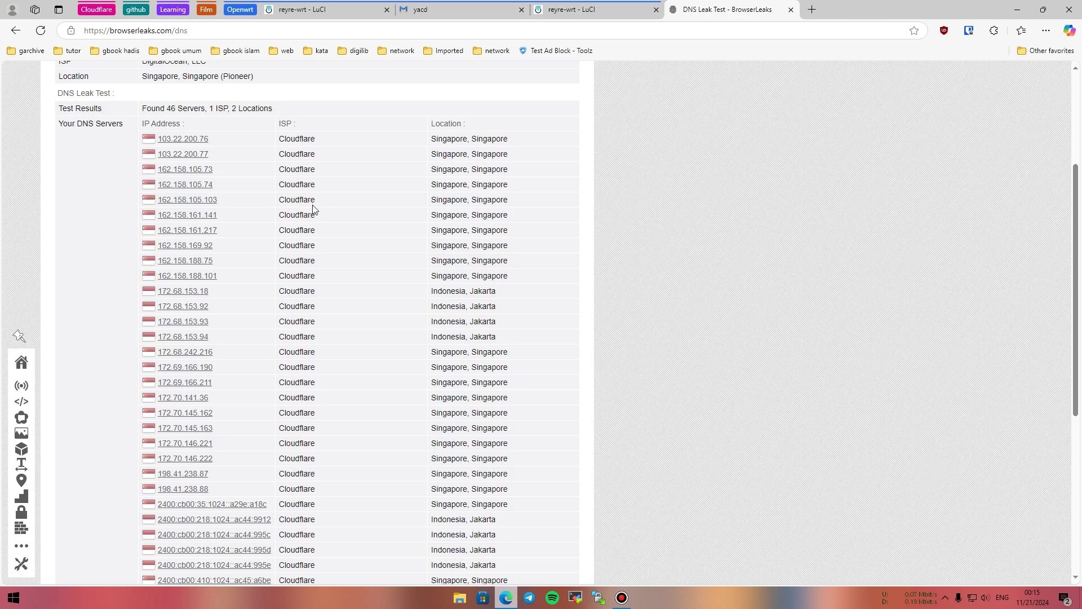
scroll(365, 218, down, 5)
scroll(366, 215, up, 10)
scroll(348, 213, down, 10)
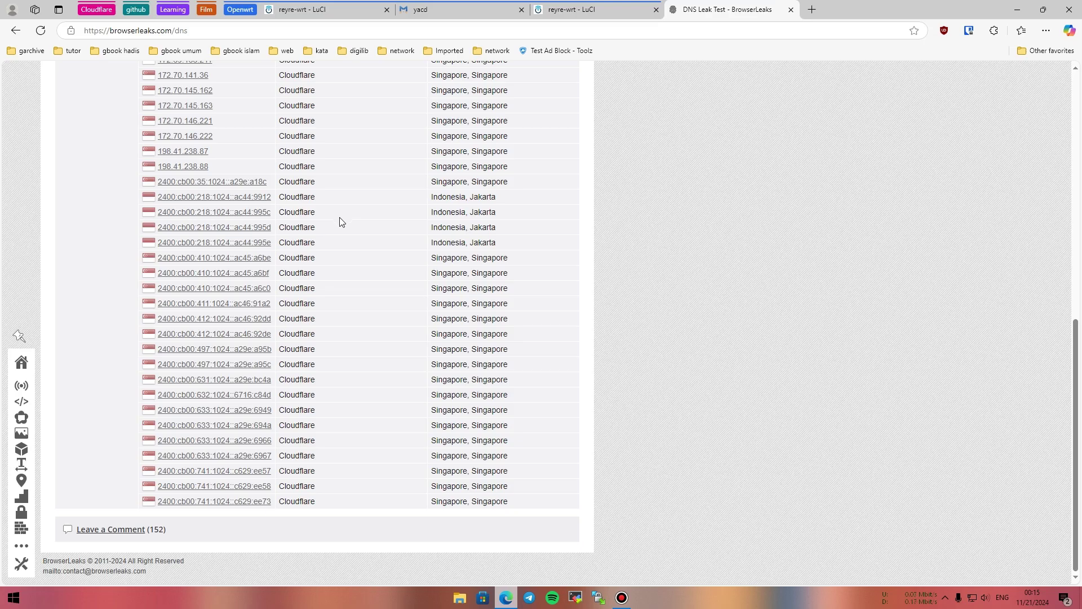
scroll(343, 220, up, 6)
scroll(343, 221, up, 2)
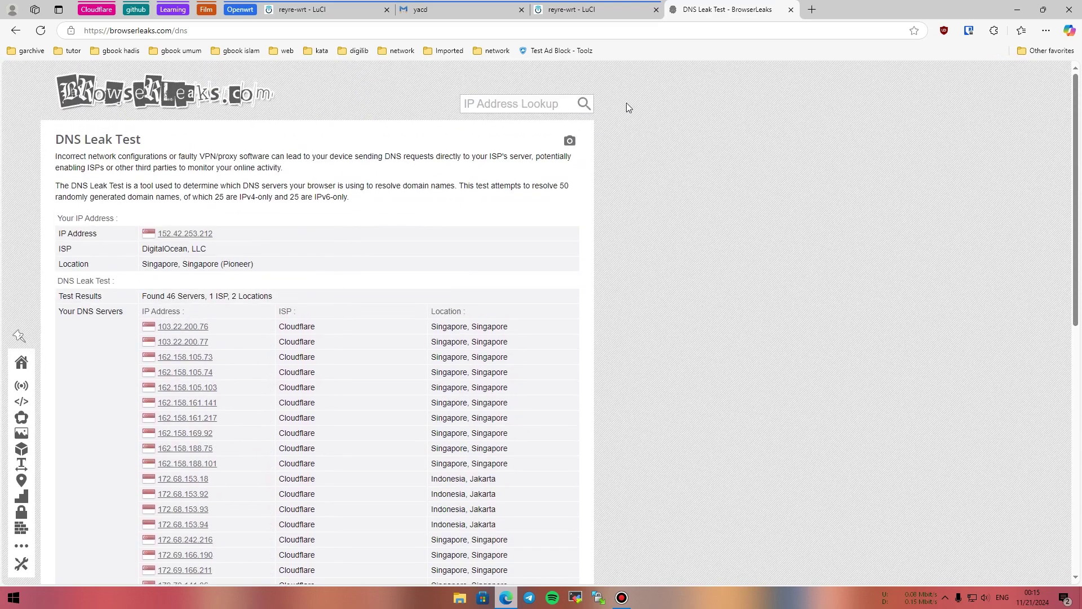
Close the BrowserLeaks tab and go to Services > MahaBOT-WRT in the LuCI tab.
click(791, 10)
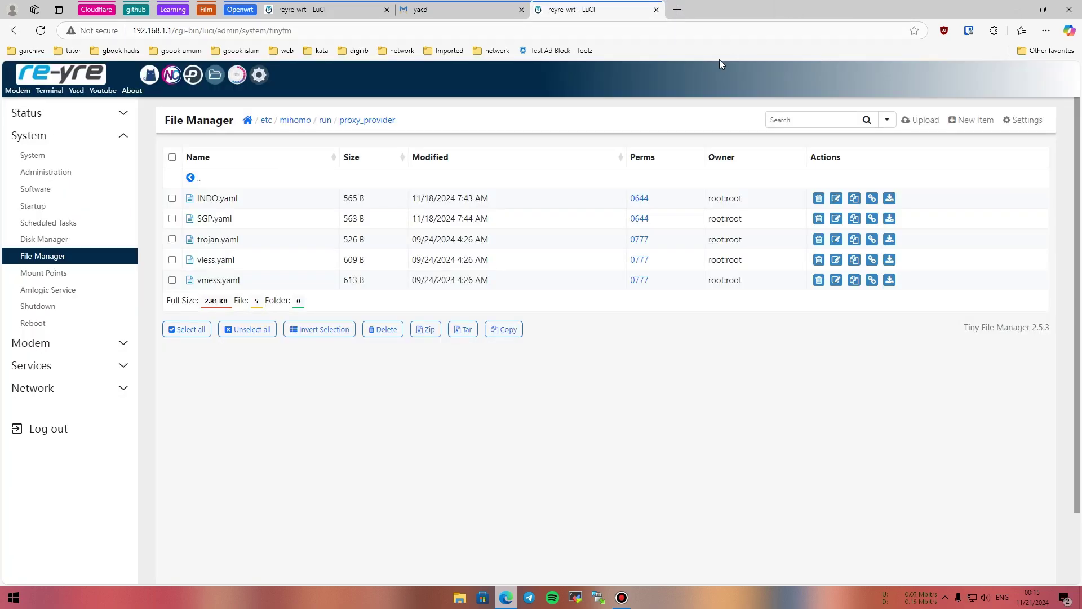
click(295, 13)
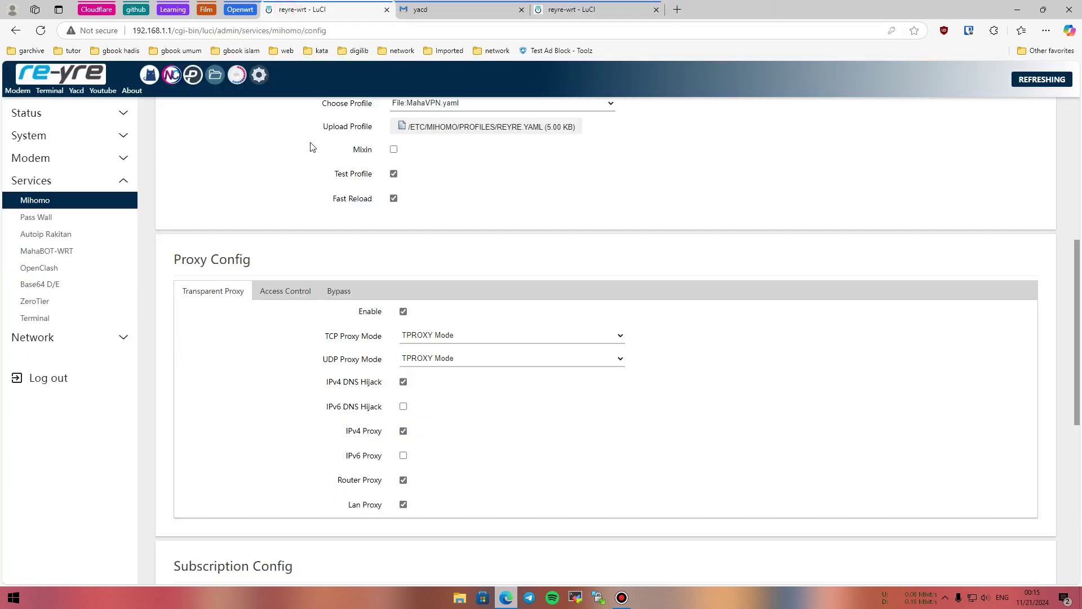
click(97, 254)
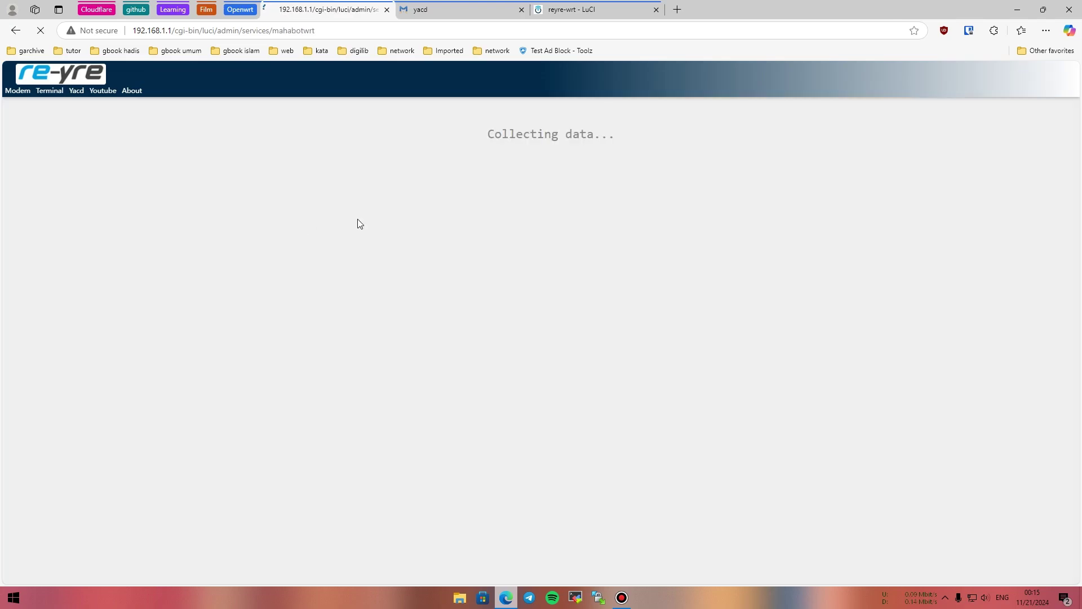